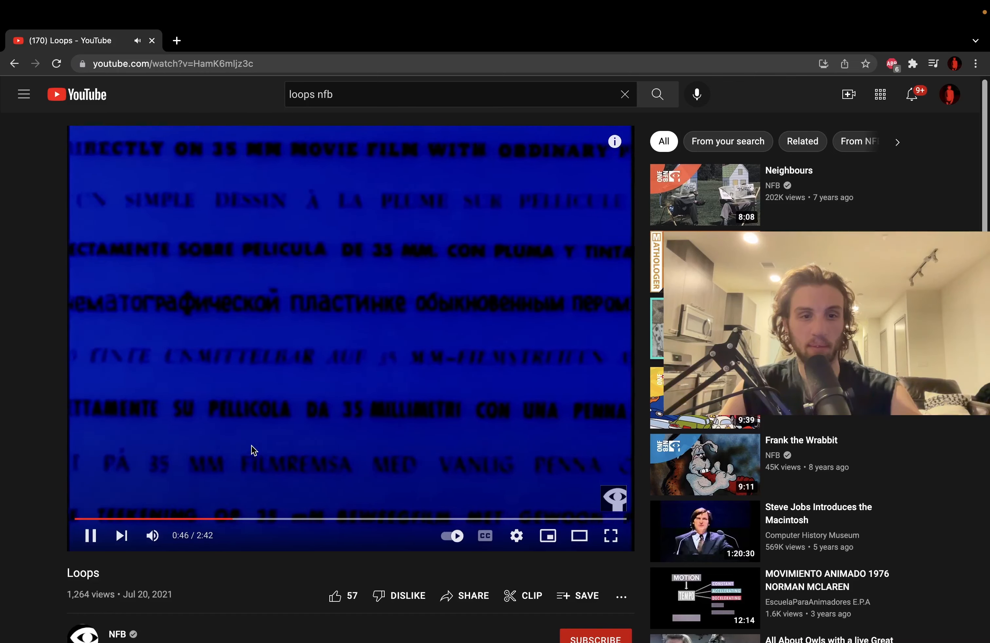
- Watch the NFB "Loops" video, skipping ahead past the opening titles and pausing where needed
left_click(253, 453)
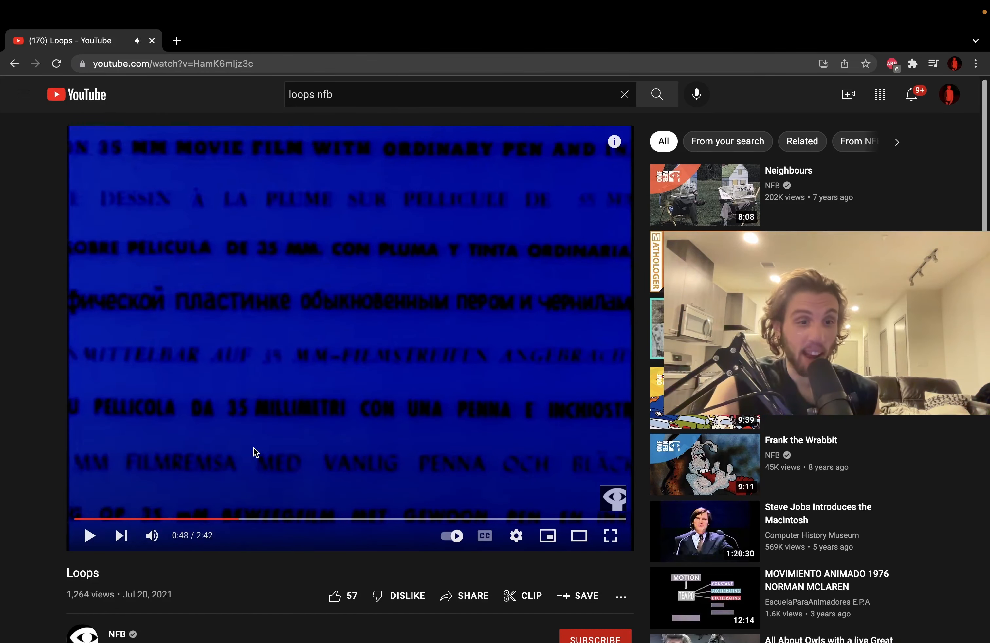
left_click(256, 452)
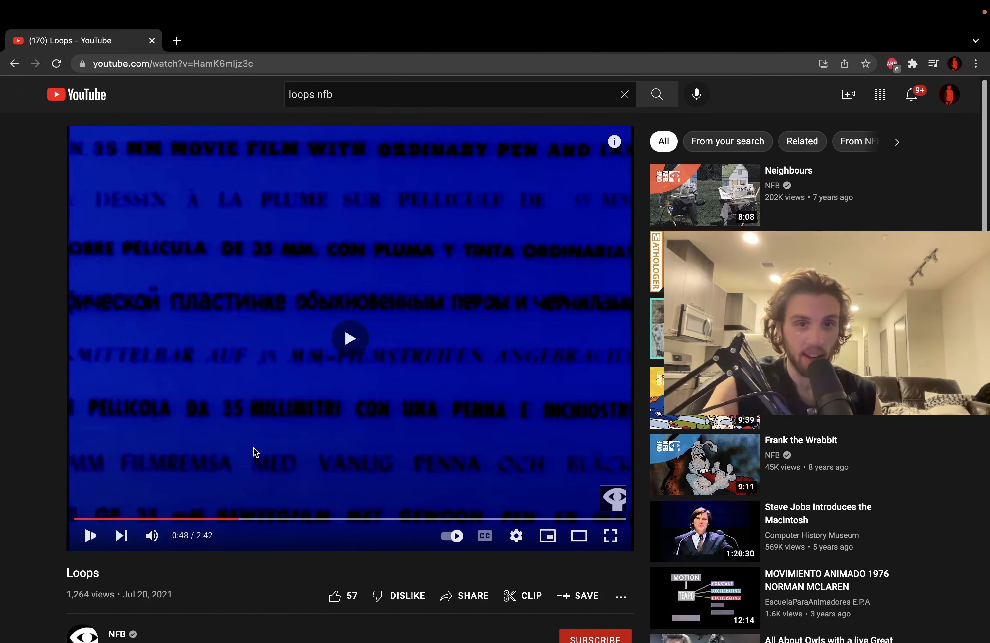
key("Right")
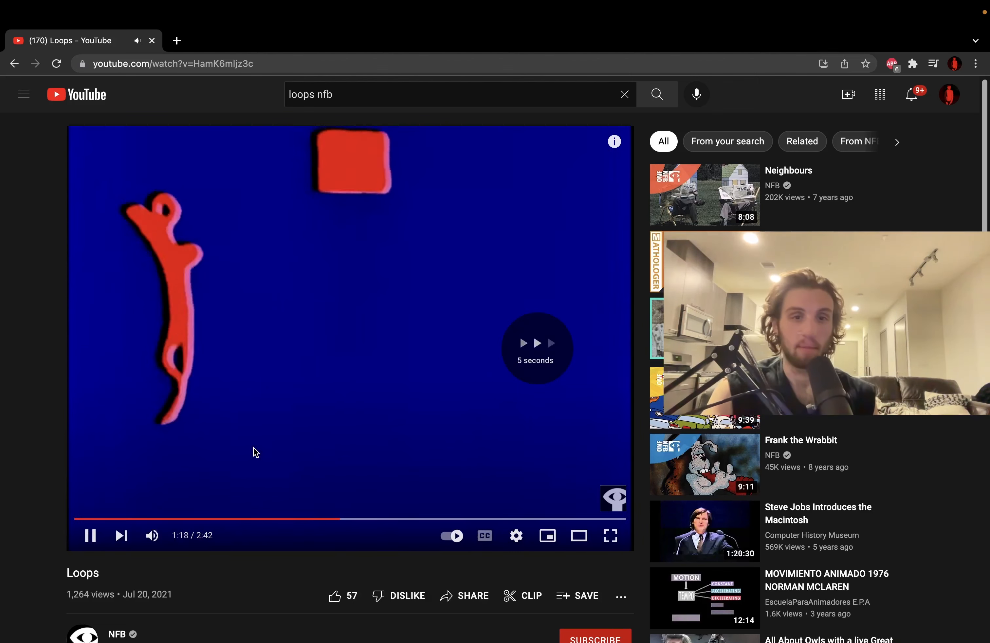
left_click(256, 452)
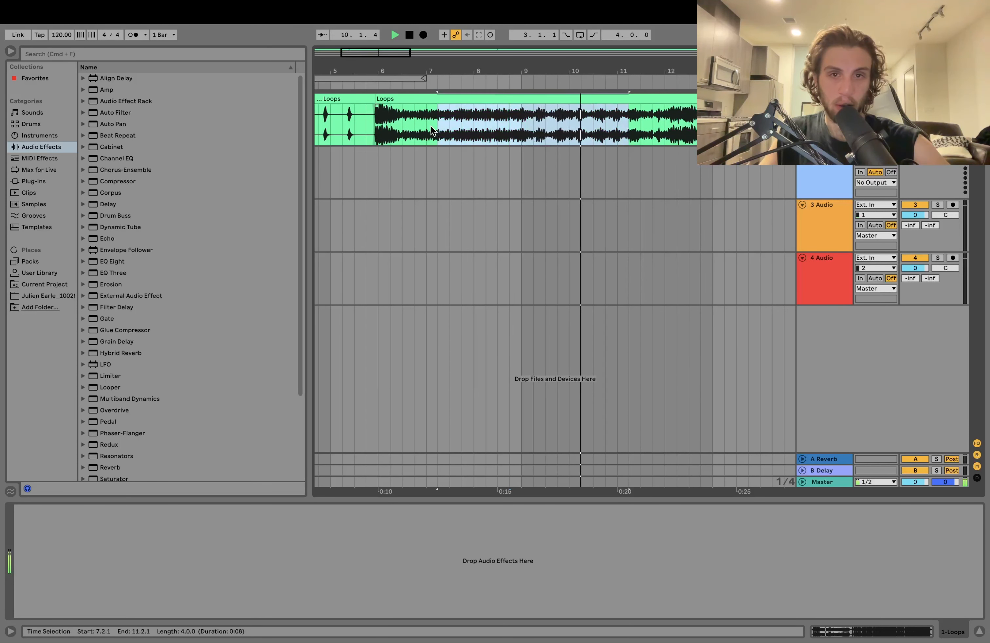
- In Ableton Live, split out the selected four-bar section of the Loops clip from 7.2.1 and move it onto the second track
key("space")
key("super+e")
left_click_drag(489, 135, 489, 176)
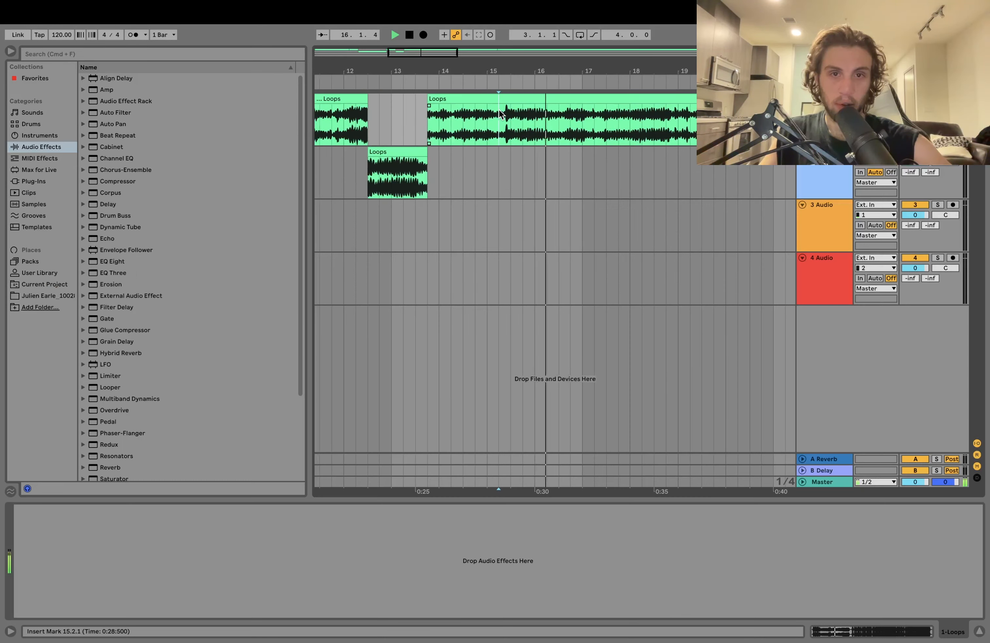
key("space")
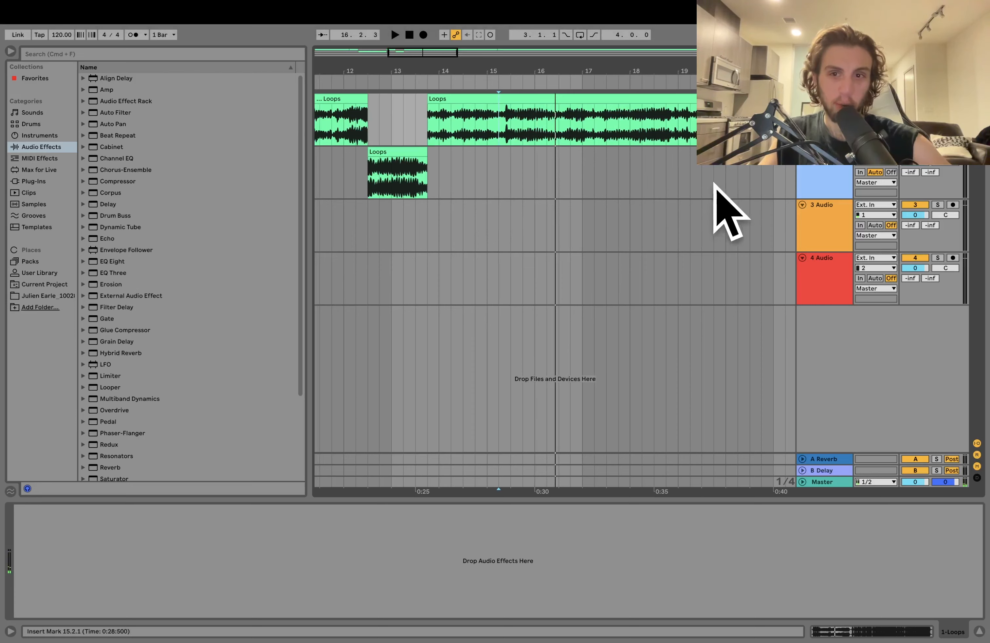
- Delete the unused 3 Audio and 4 Audio tracks
scroll(707, 186, "right", 6)
left_click(809, 212)
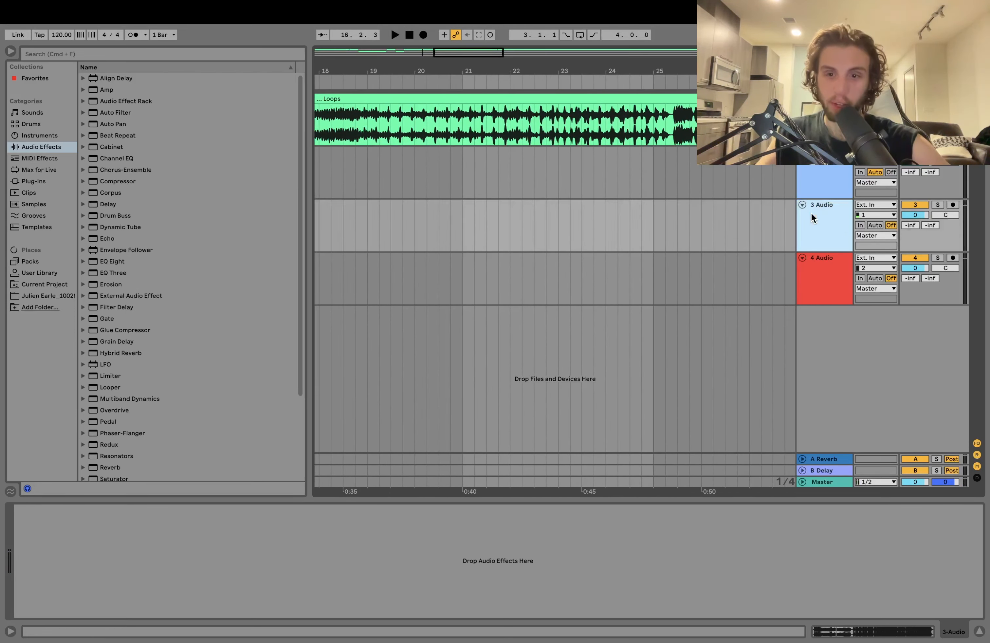
key("Delete")
key("Delete")
left_click(616, 183)
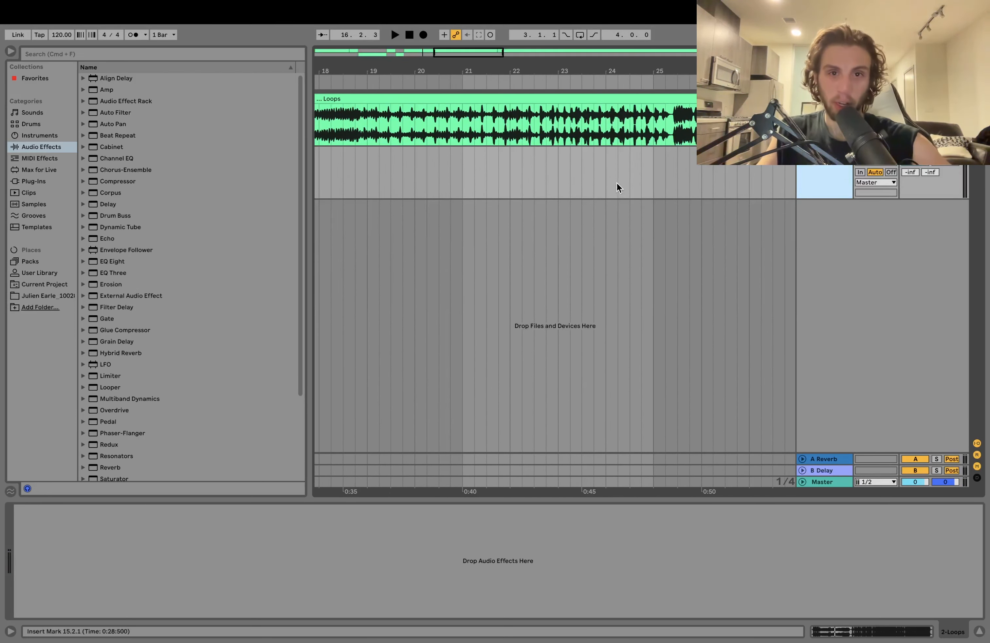
- Audition the rest of the Loops recording and move its interesting sections from the first track onto the second track
scroll(608, 184, "left", 12)
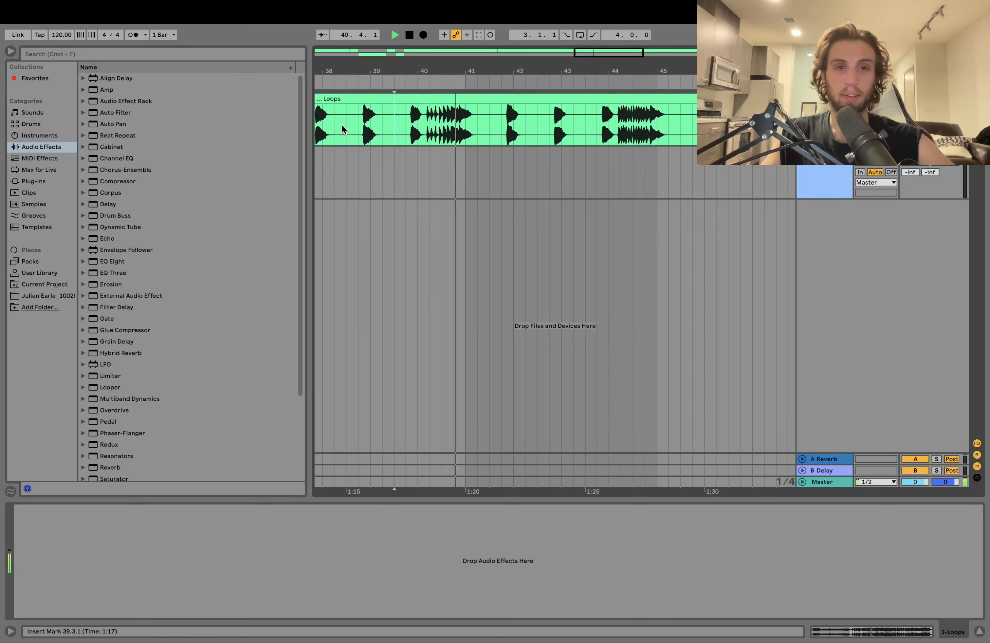
left_click(417, 132)
left_click_drag(451, 99, 461, 159)
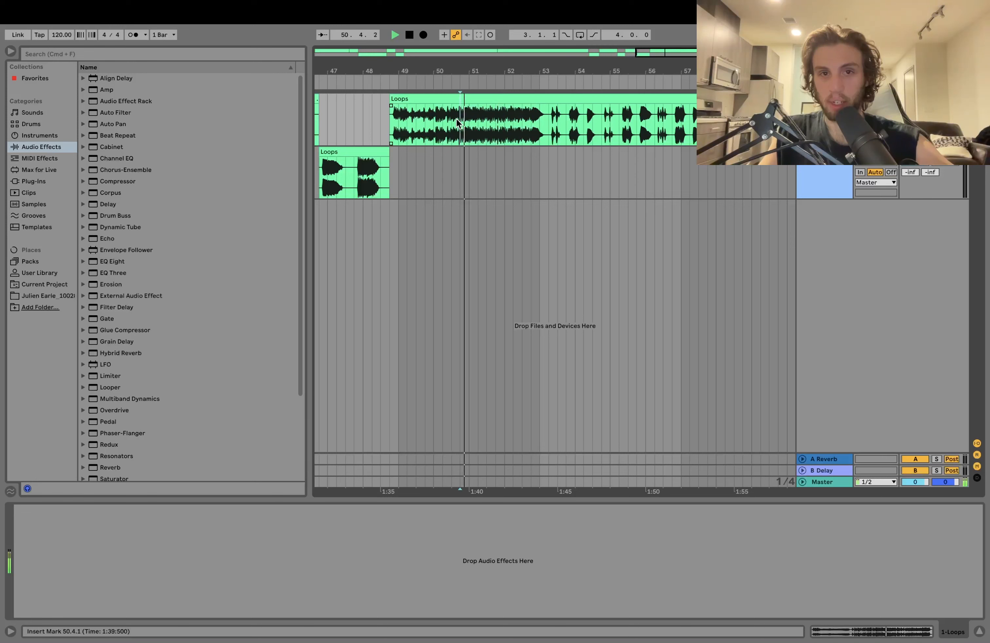
key("space")
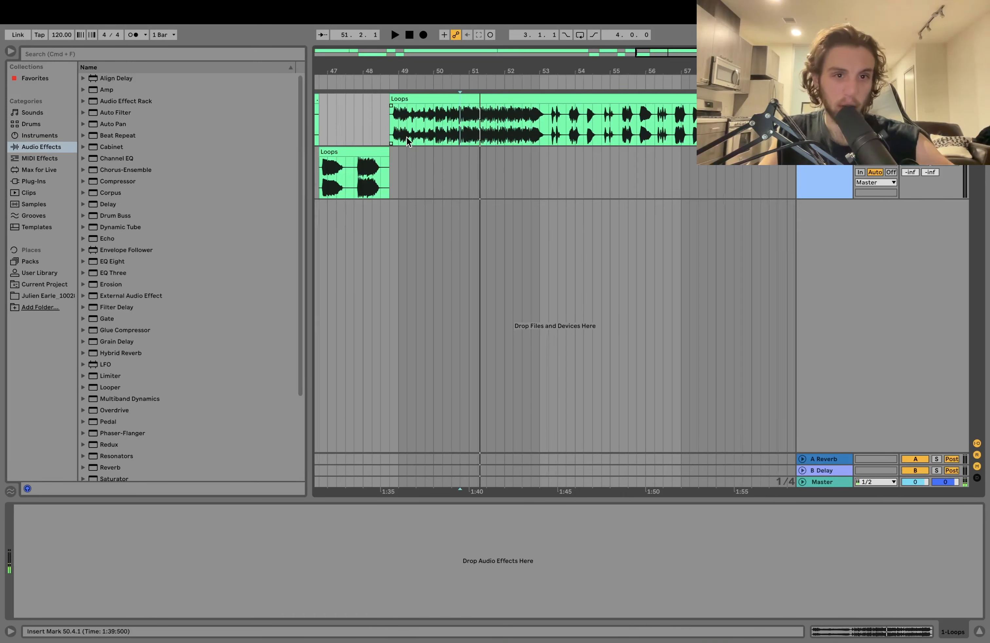
left_click(391, 129)
left_click_drag(424, 99, 417, 162)
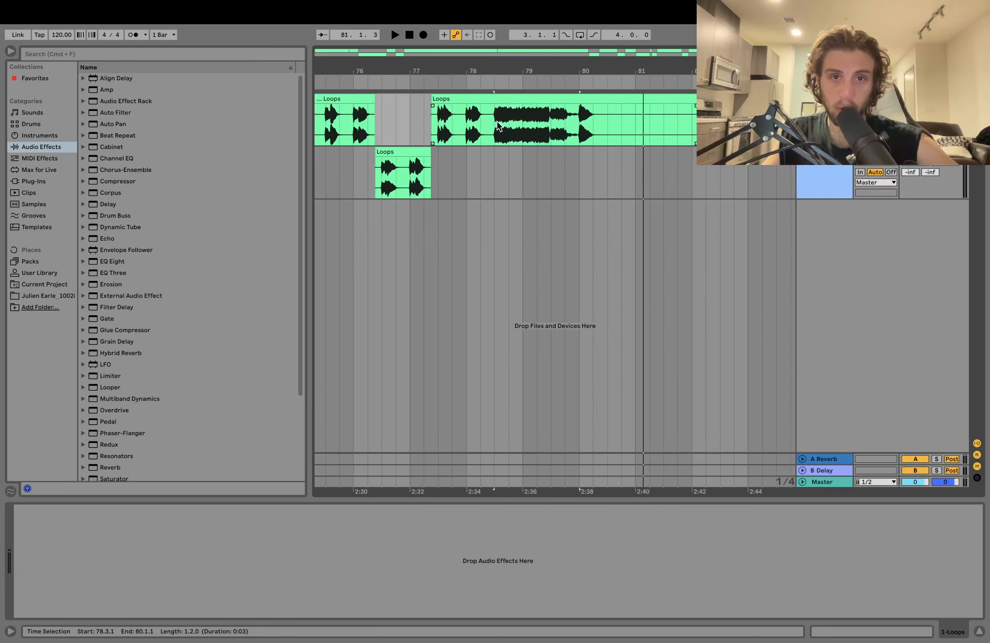
key("space")
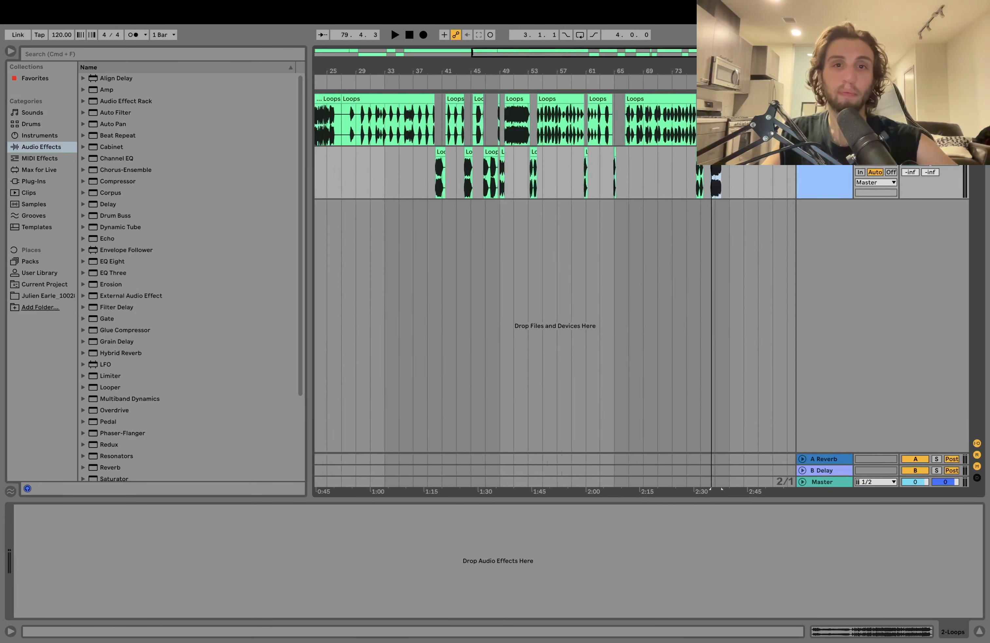
scroll(555, 146, "down", 5)
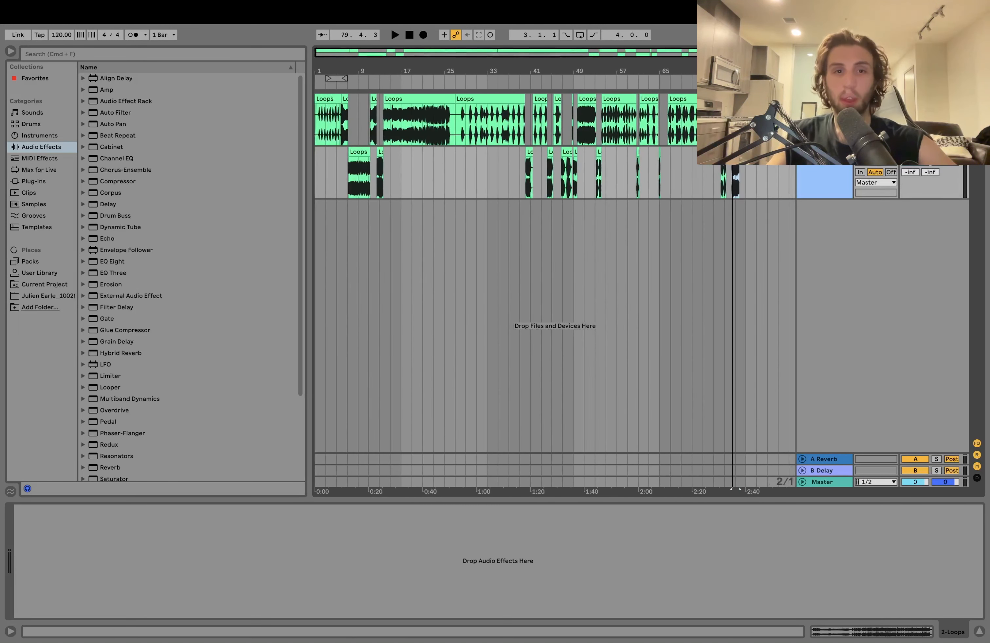
- Delete the first track with the leftover Loops audio, keeping only the extracted sections
left_click(411, 142)
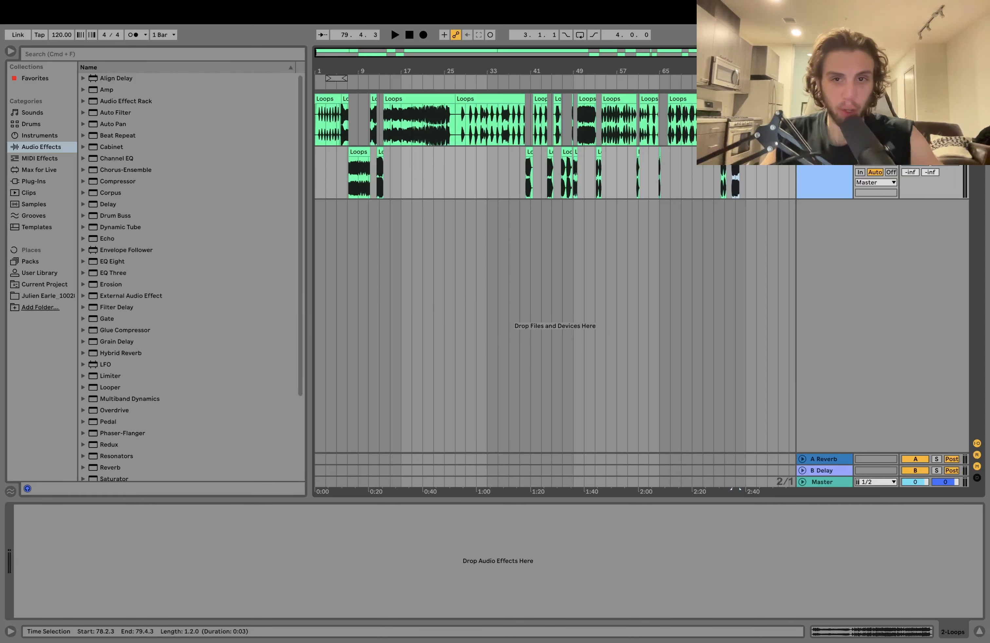
left_click(824, 99)
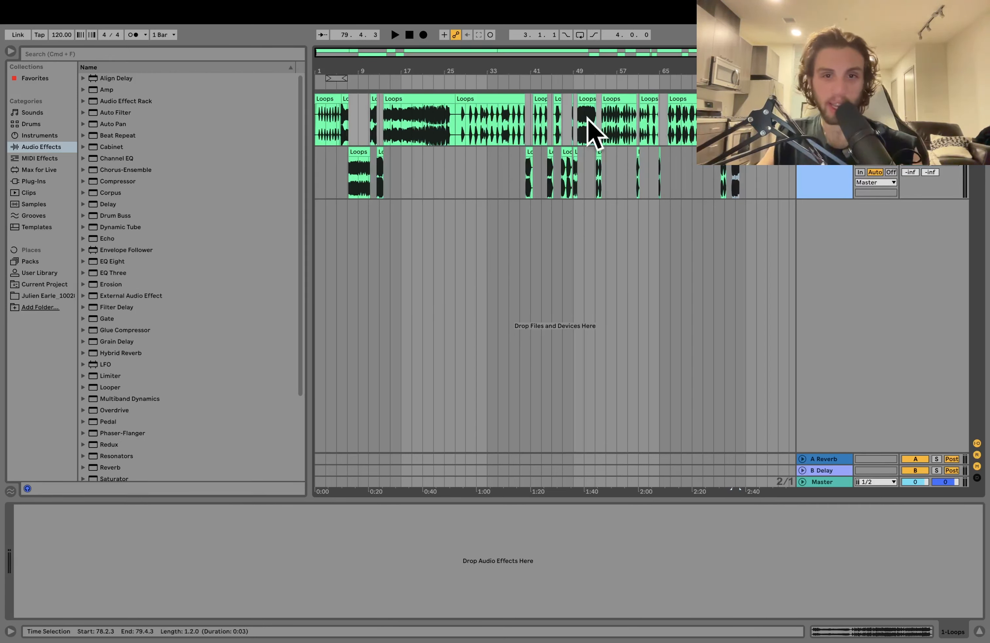
key("super+BackSpace")
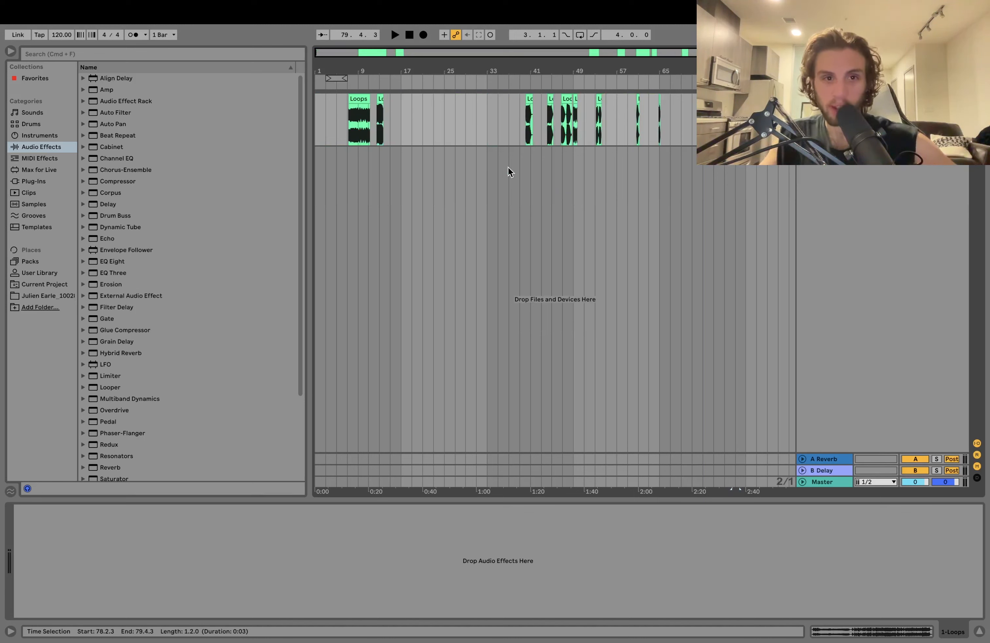
- Move the first two Loops sections near the arrangement's start and delete the remaining sections from bar 39 onward
left_click_drag(354, 99, 320, 99)
left_click_drag(380, 97, 348, 99)
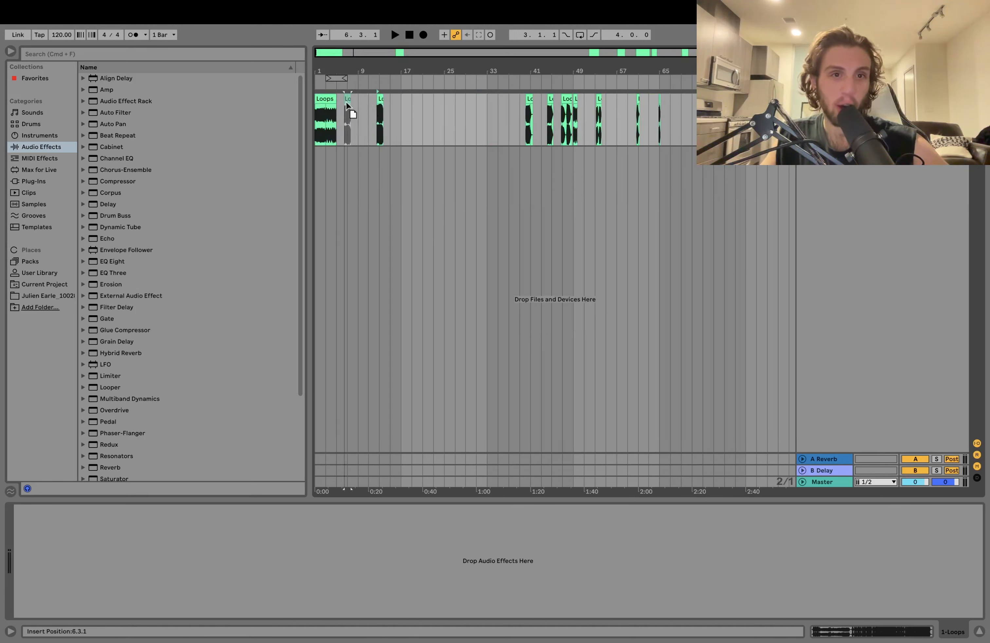
left_click_drag(524, 113, 733, 113)
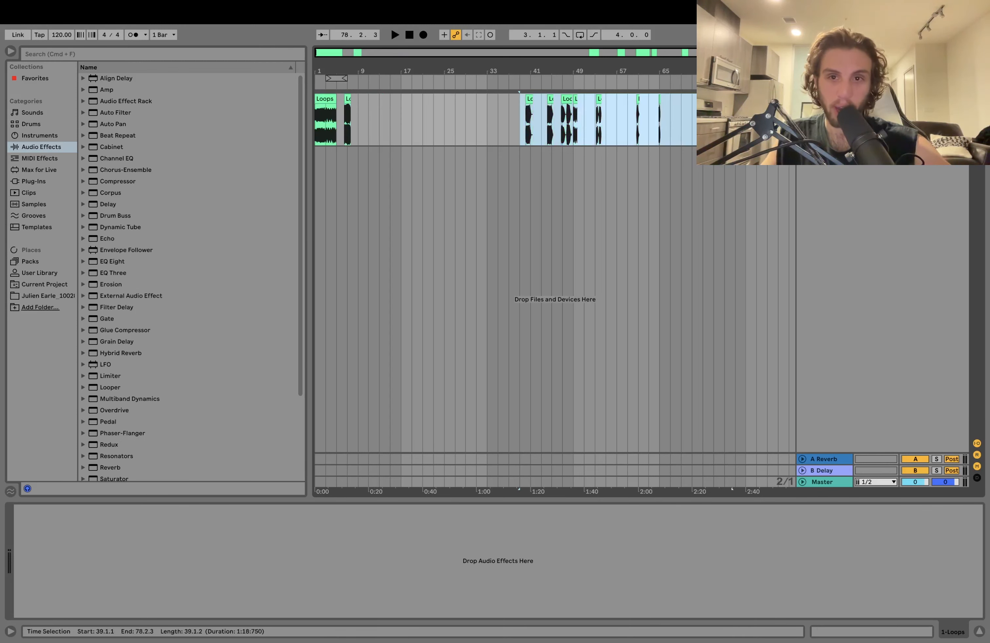
key("Delete")
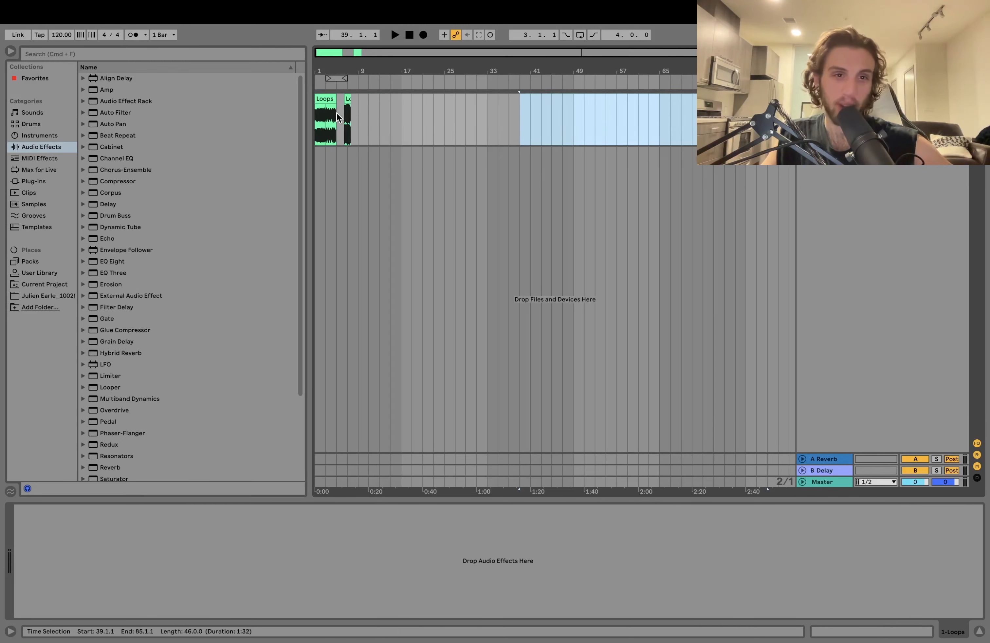
left_click_drag(347, 79, 347, 83)
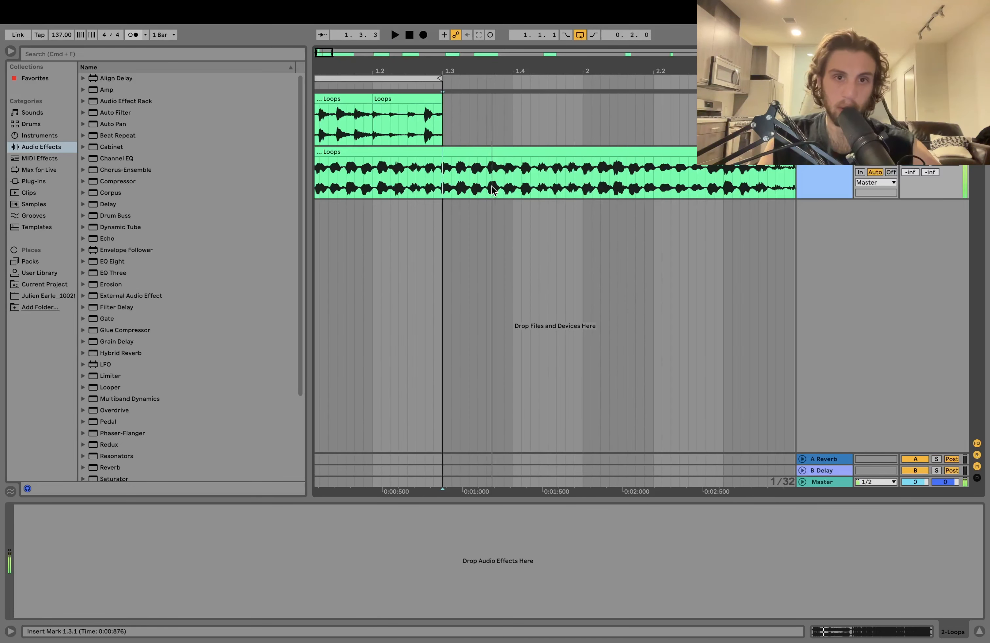
- Audition the second track's Loops audio, chop out a one-beat piece and shift it half a beat after the arrangement's start
left_click(471, 188)
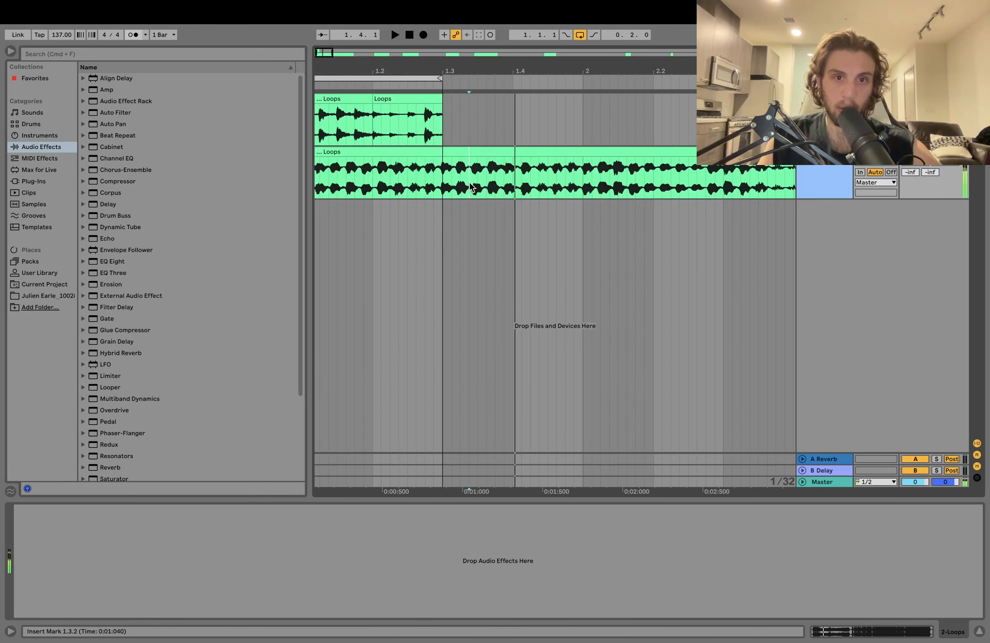
key("space")
key("space")
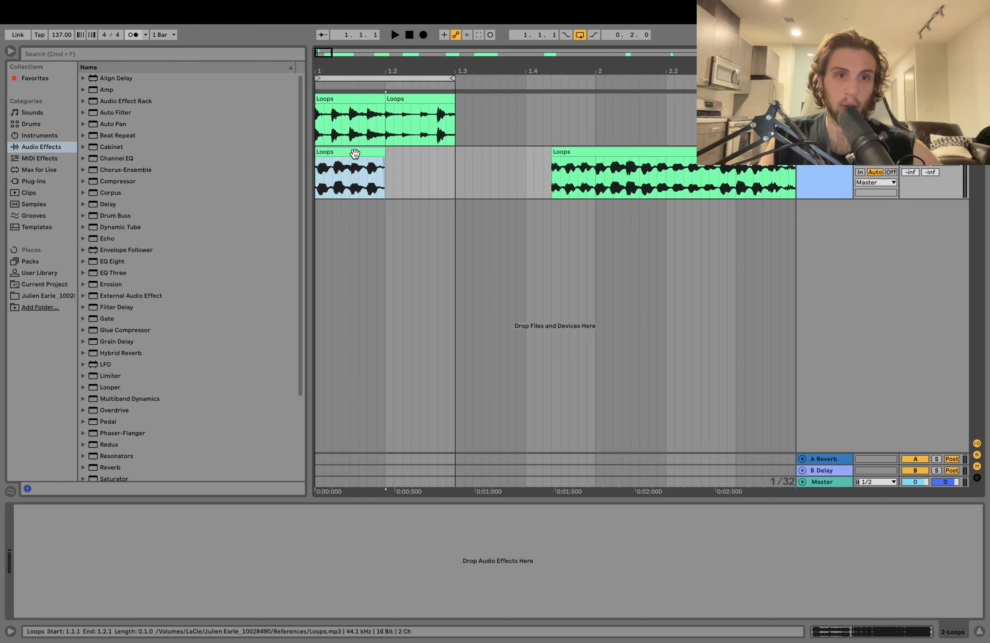
key("space")
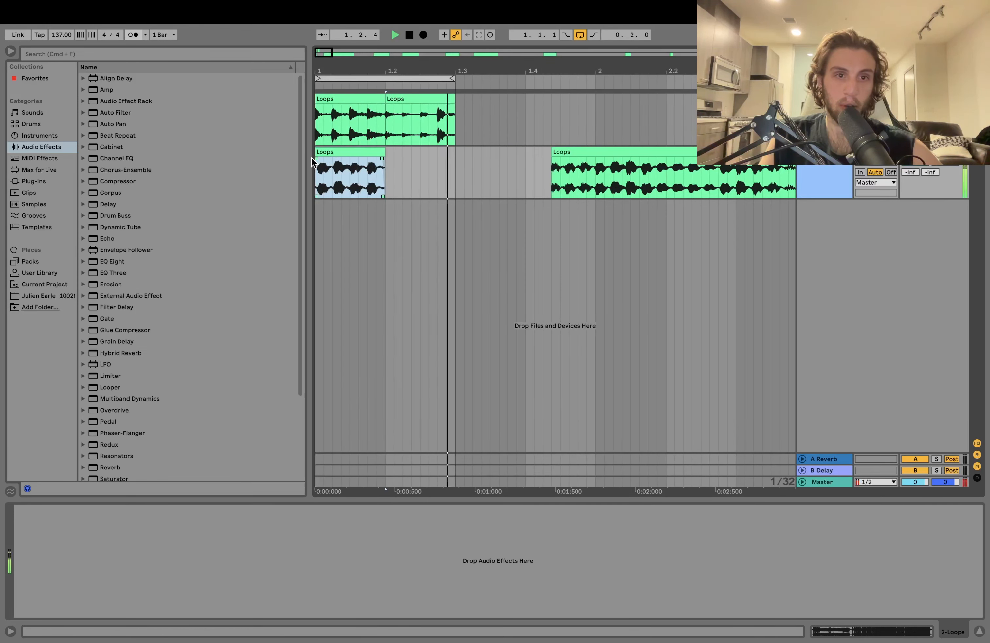
left_click_drag(328, 153, 363, 155)
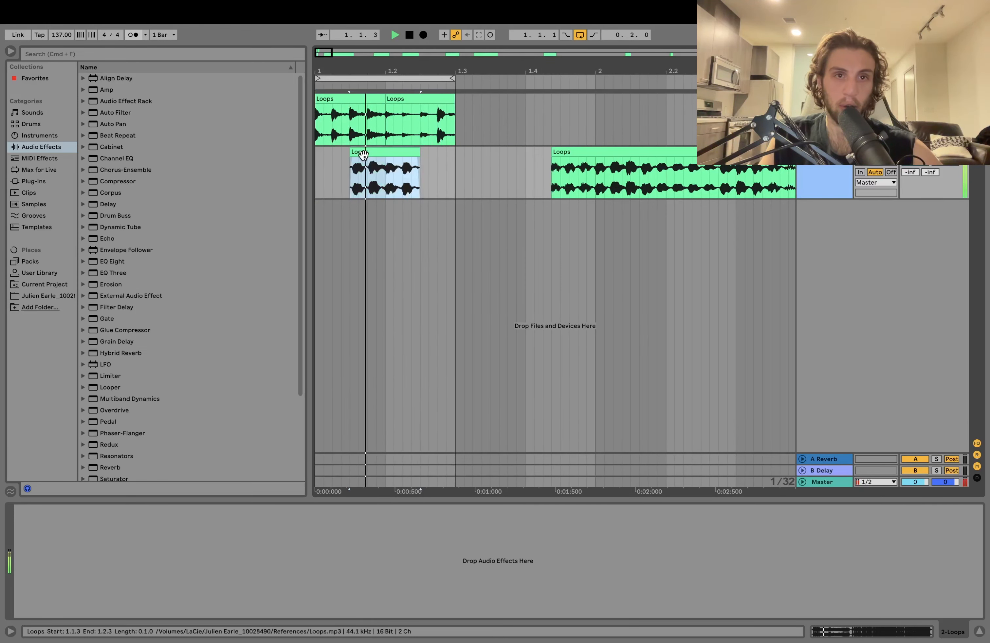
left_click(385, 173)
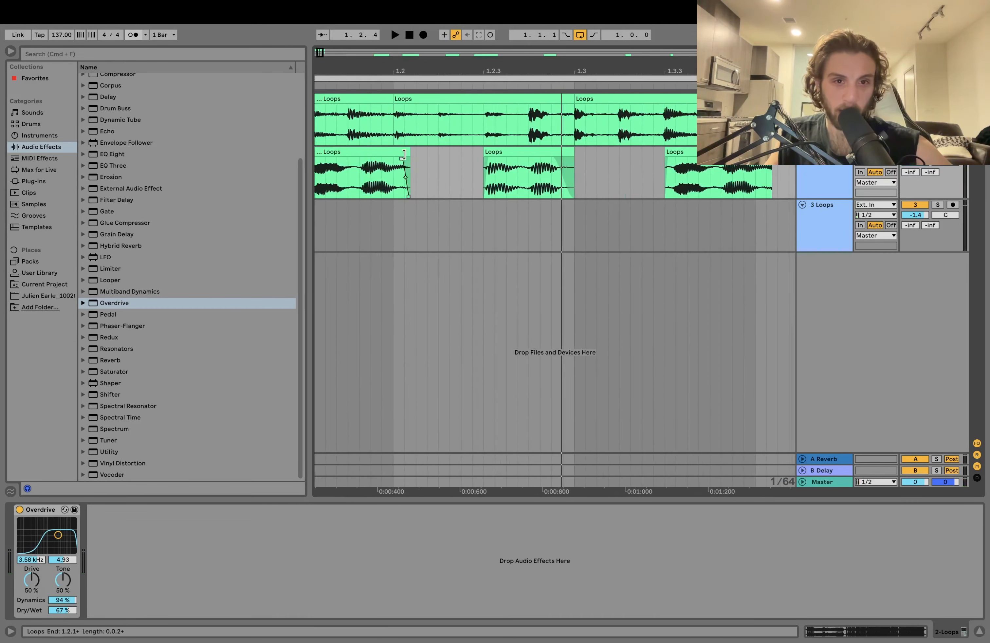
- Adjust the end of the second track's first chop near 1.2.1 and raise the Spray in its Spectral Time delay
left_click_drag(404, 155, 396, 152)
scroll(400, 155, "left", 5)
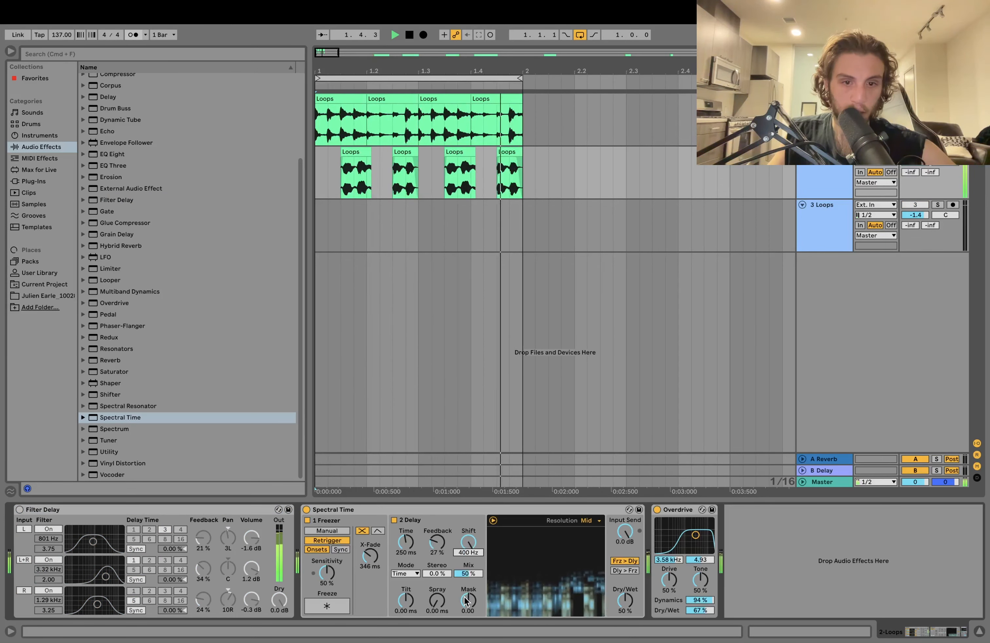
left_click_drag(437, 601, 437, 563)
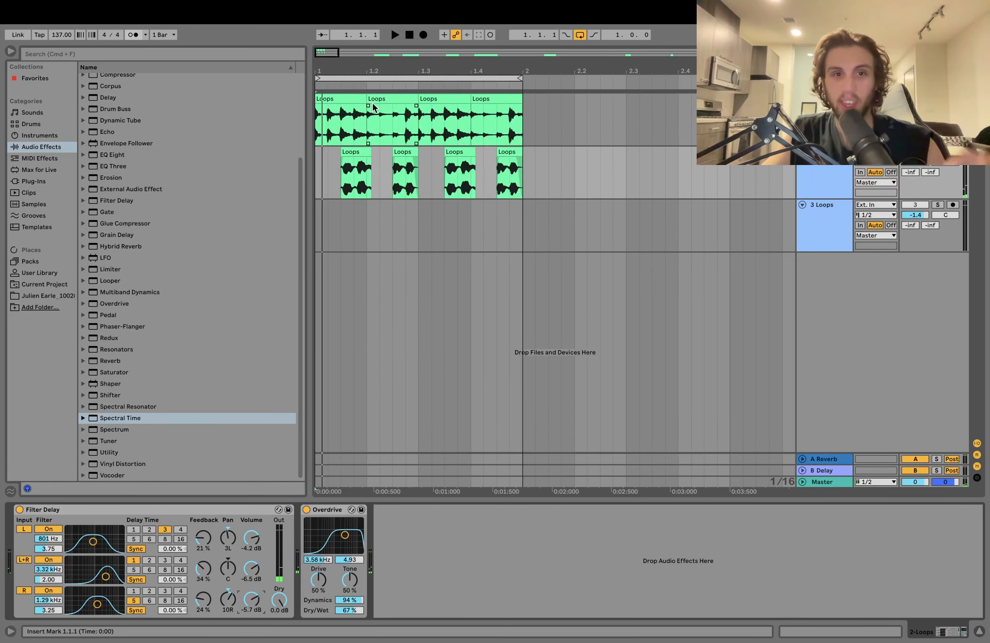
- Add an Auto Filter to the first Loops track as a high-pass at 495 Hz with 15 % resonance and audition it
left_click_drag(356, 71, 368, 175)
double_click(367, 175)
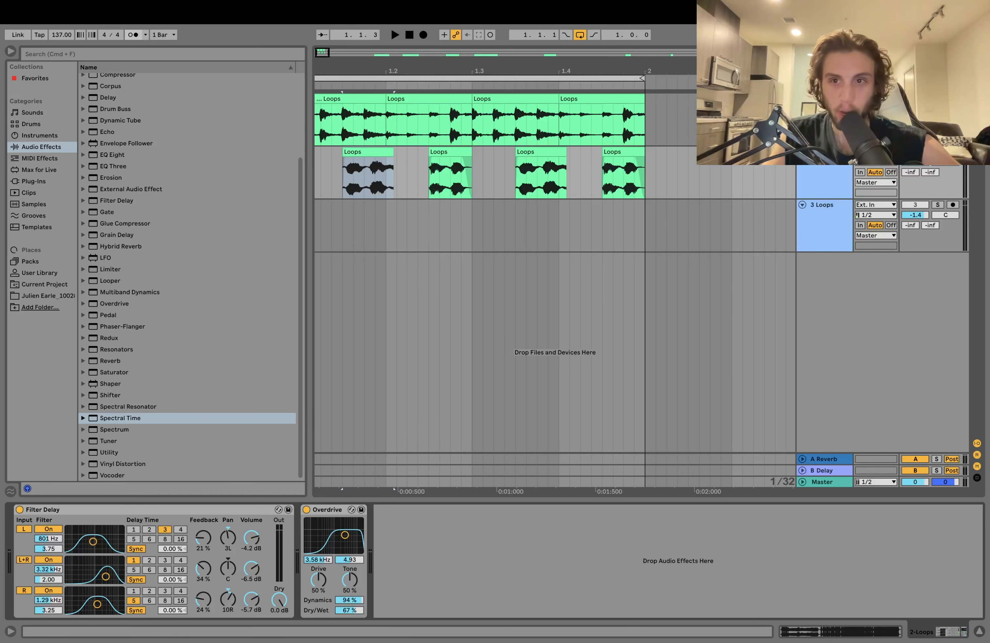
left_click(368, 96)
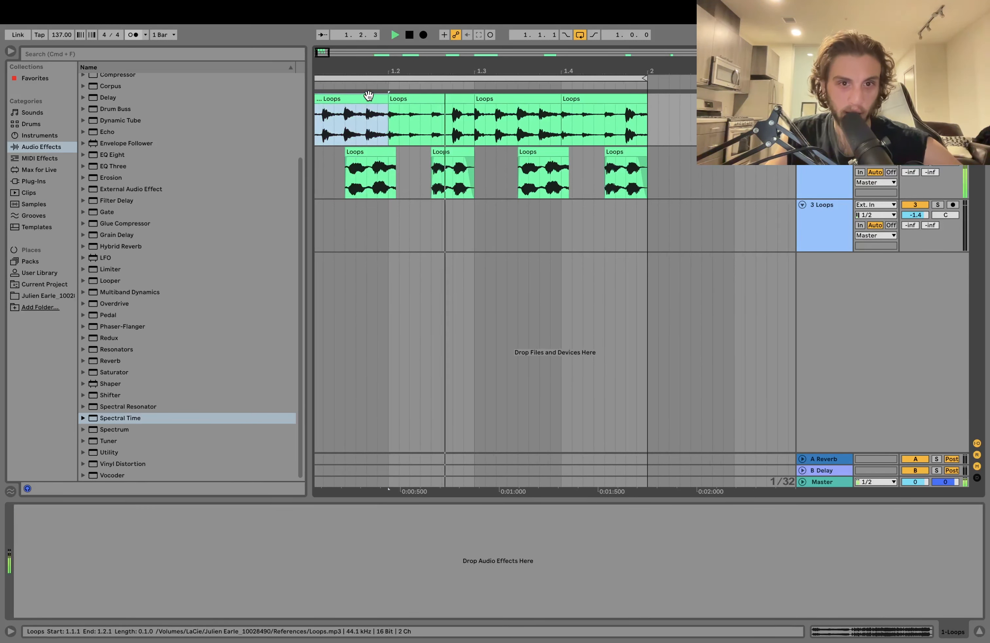
key("space")
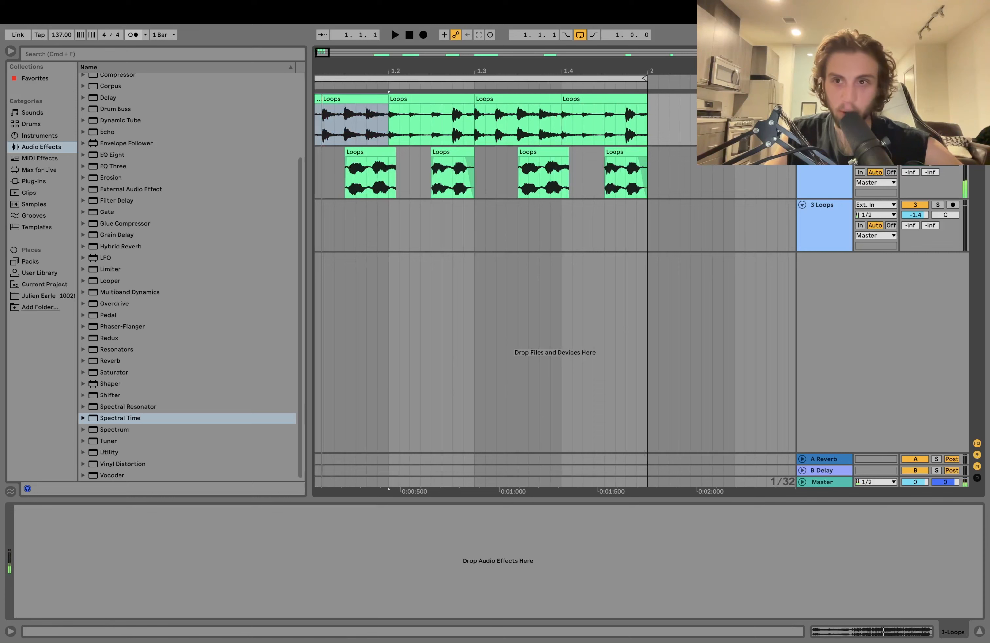
scroll(198, 164, "up", 5)
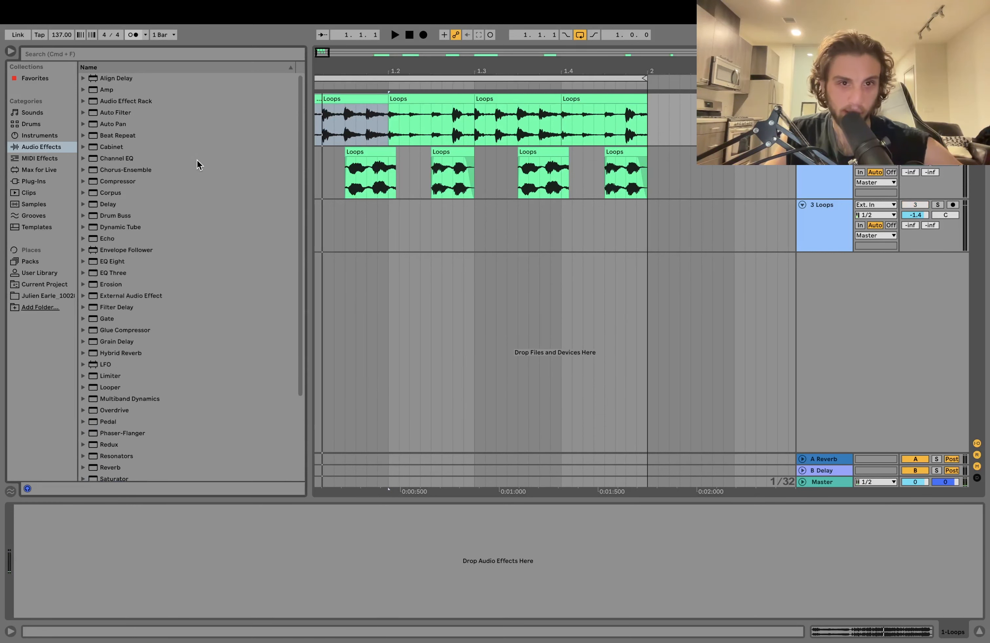
left_click(114, 102)
double_click(111, 112)
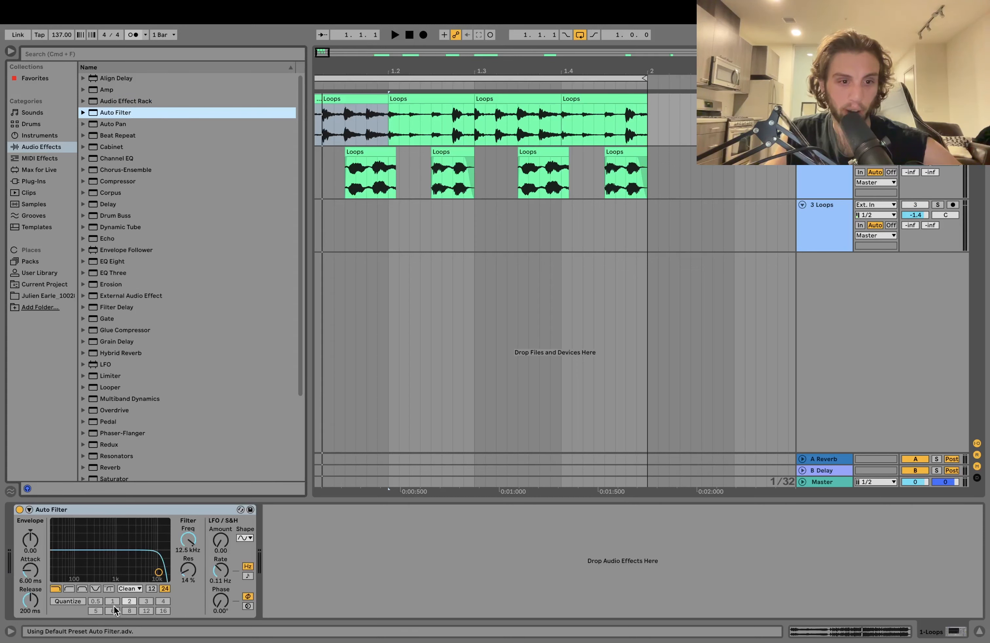
left_click(112, 564)
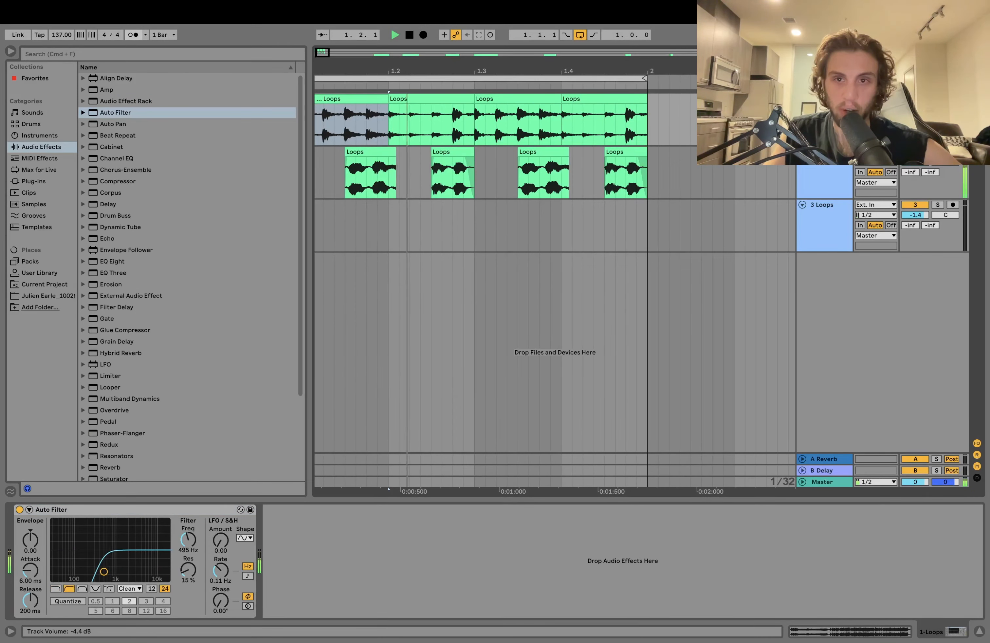
key("space")
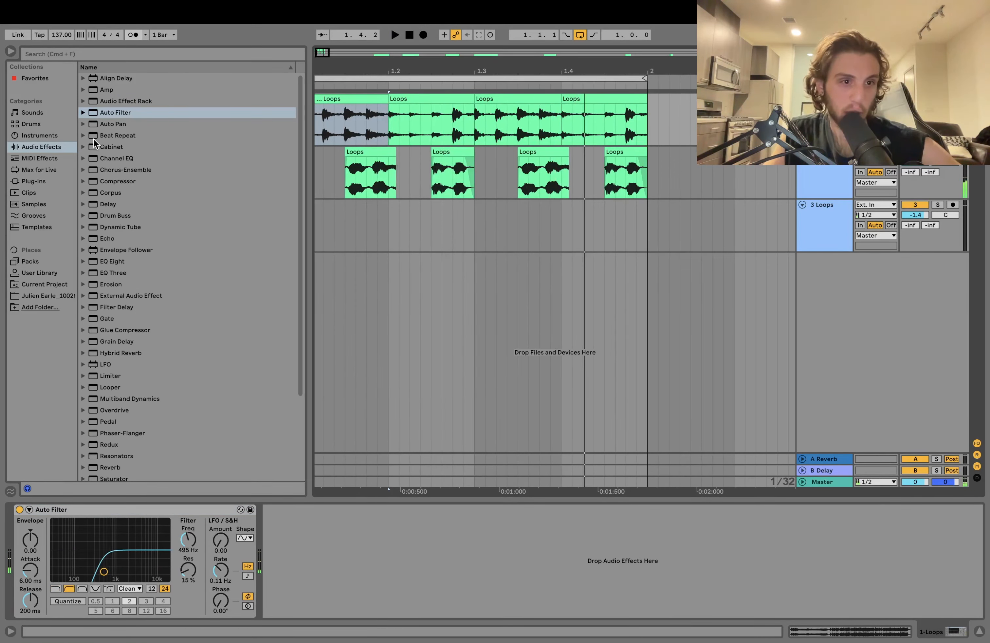
- Add a Compressor after the Auto Filter and set up its sidechain input
double_click(125, 182)
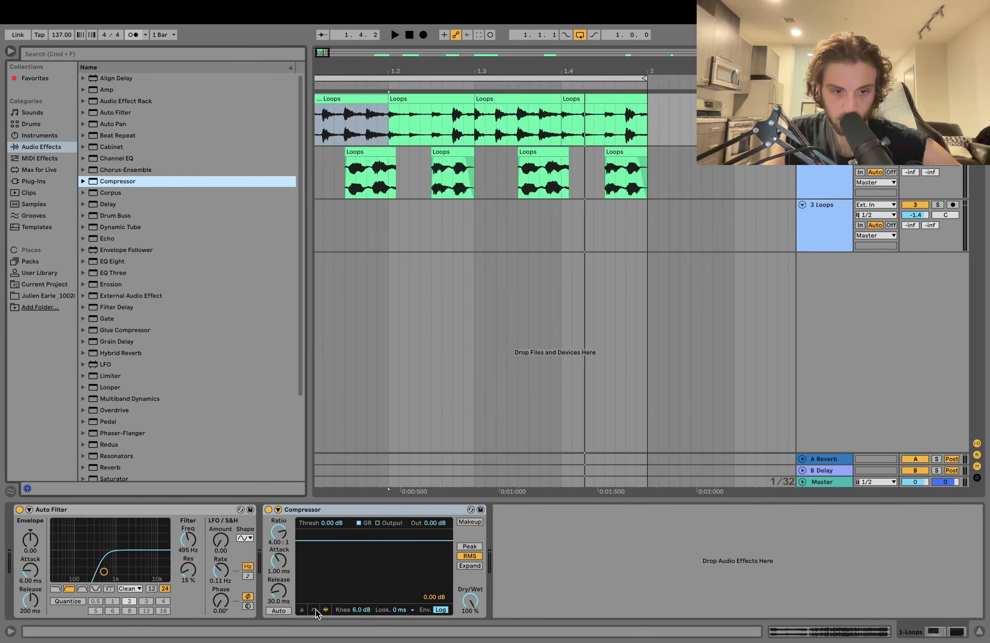
left_click(302, 611)
left_click(278, 509)
left_click(288, 539)
left_click(291, 551)
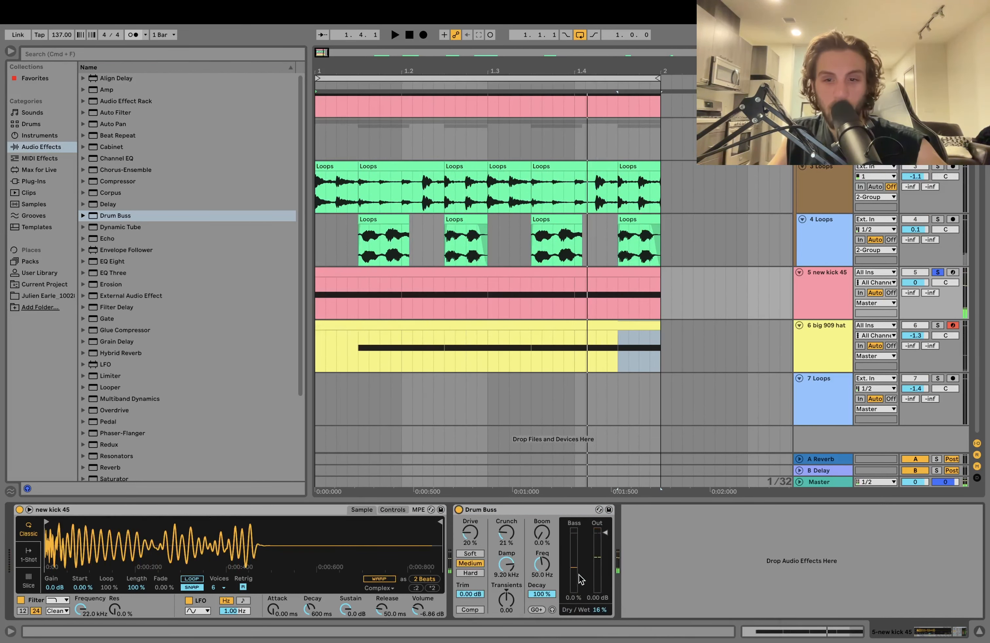
- Listen to the soloed new kick 45 track with its Drum Buss processing
key("space")
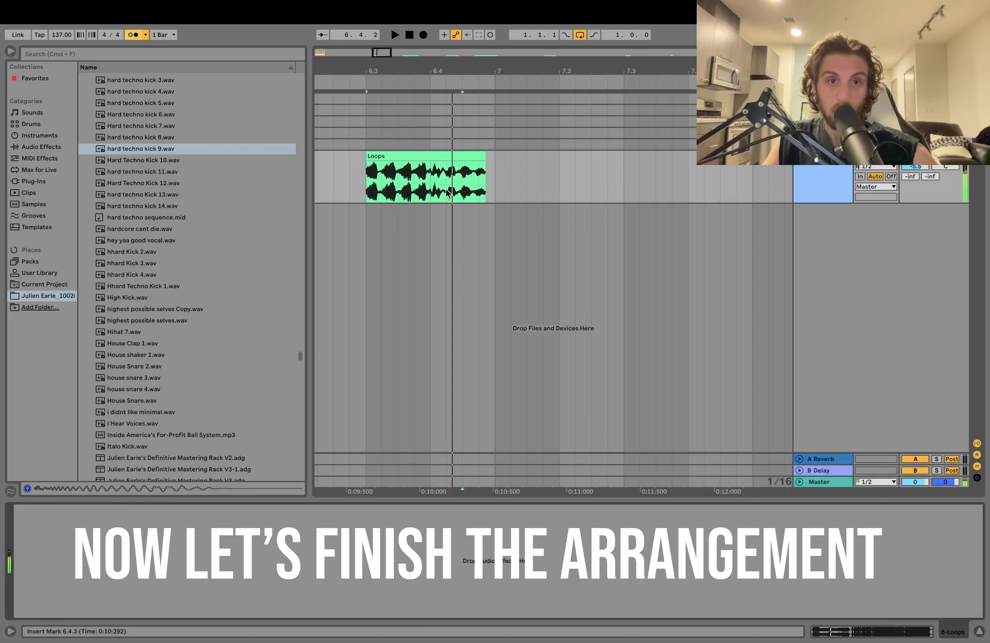
- Solo and listen to the chops on the 4 Loops and 5 Loops tracks in bar 1
left_click(413, 123)
left_click(459, 135)
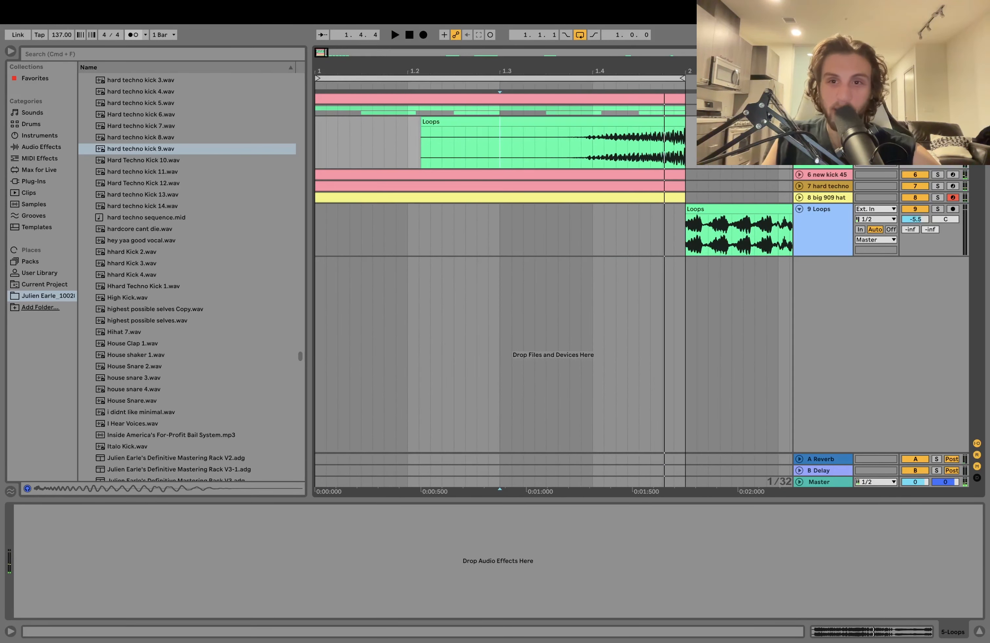
scroll(553, 250, "up", 5)
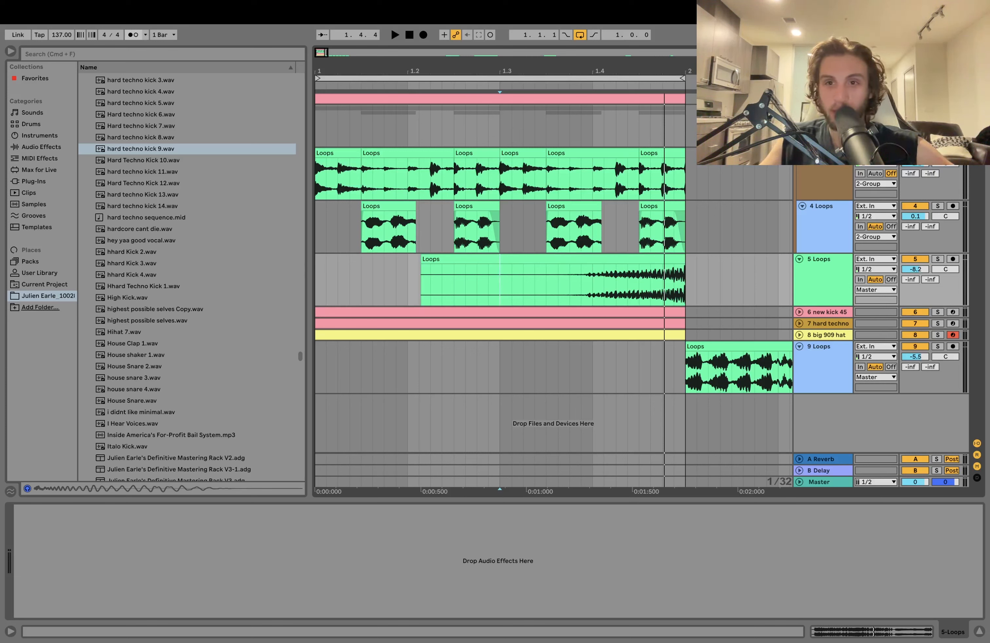
key("space")
left_click(937, 206)
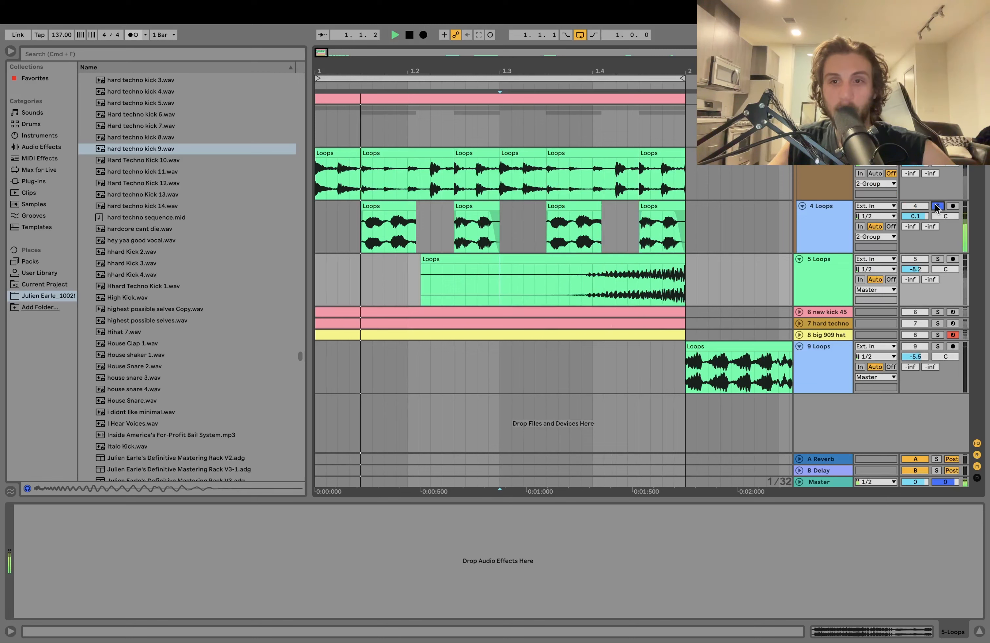
key("space")
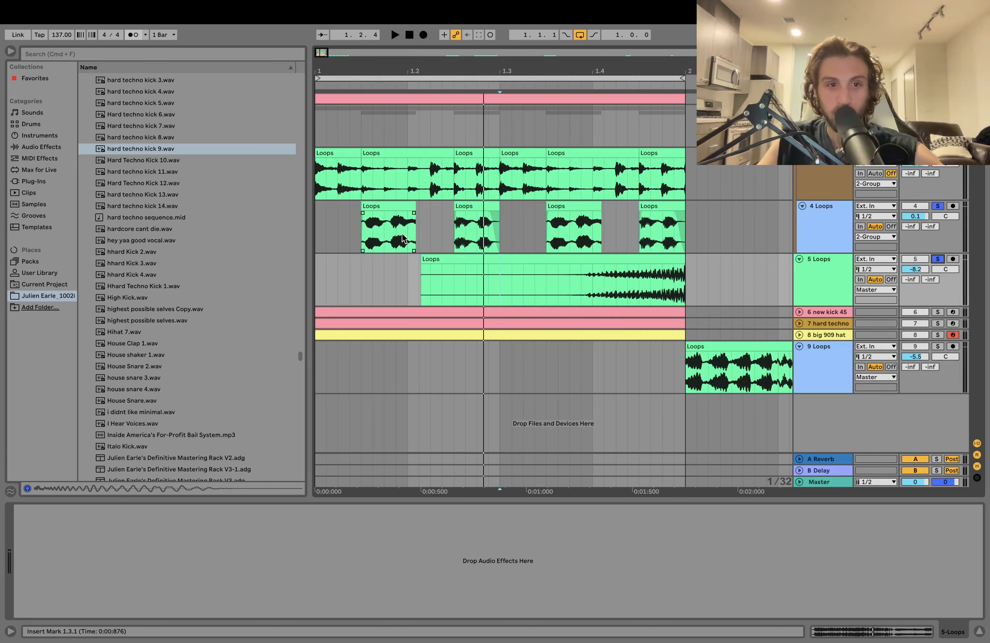
key("space")
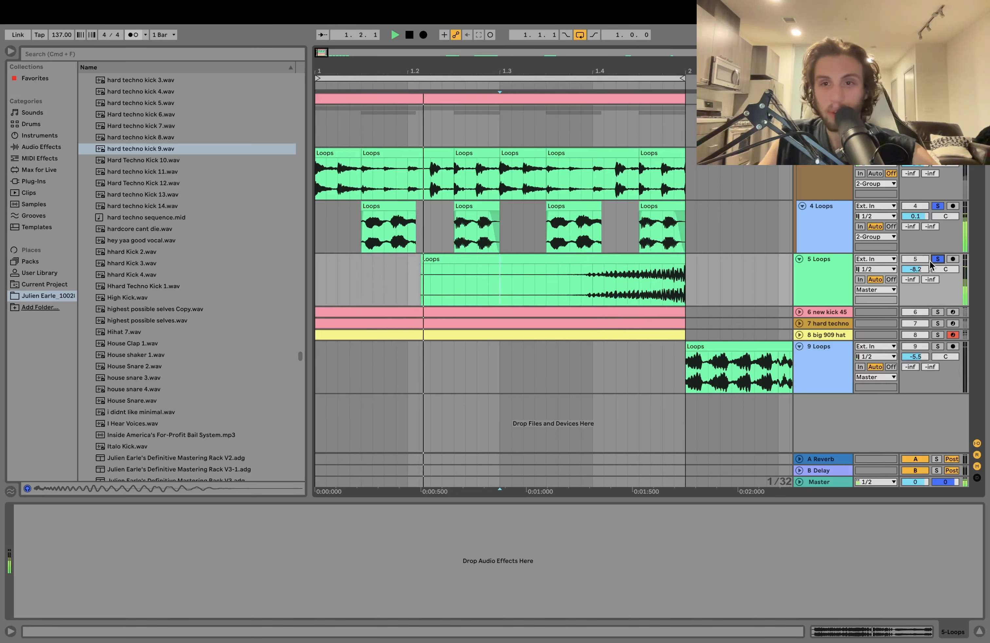
key("space")
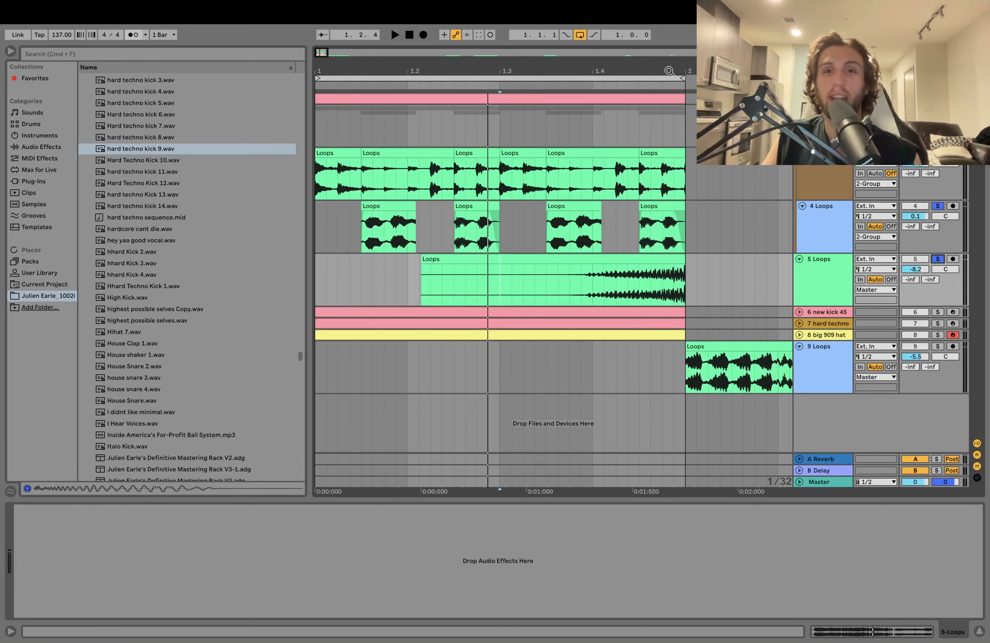
- Trim the swelling chop on 5 Loops so it starts at 1.3.1, and play it back soloed and with the full mix
left_click_drag(669, 71, 671, 108)
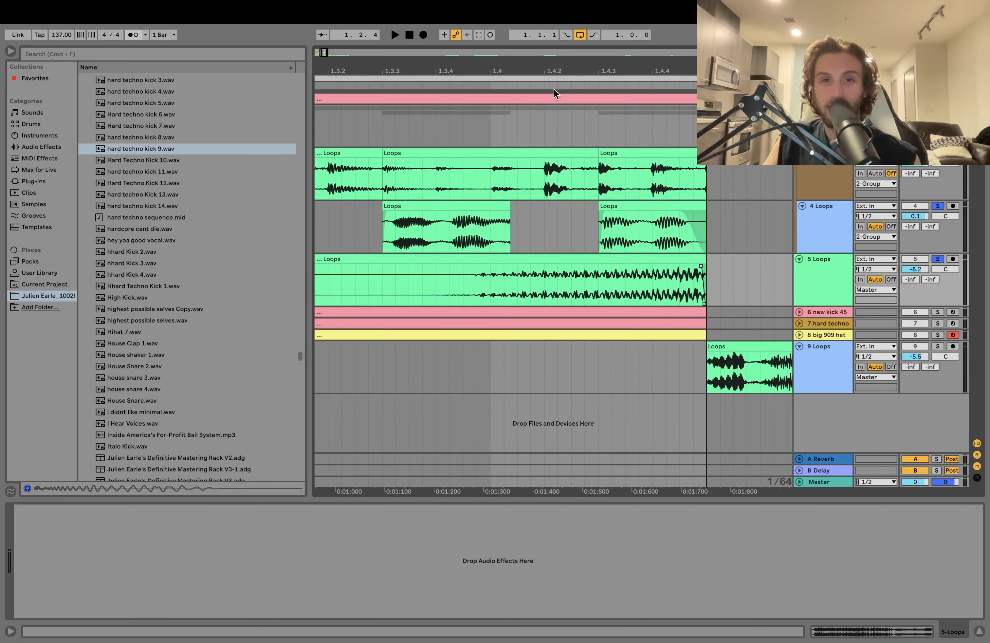
left_click_drag(542, 71, 526, 72)
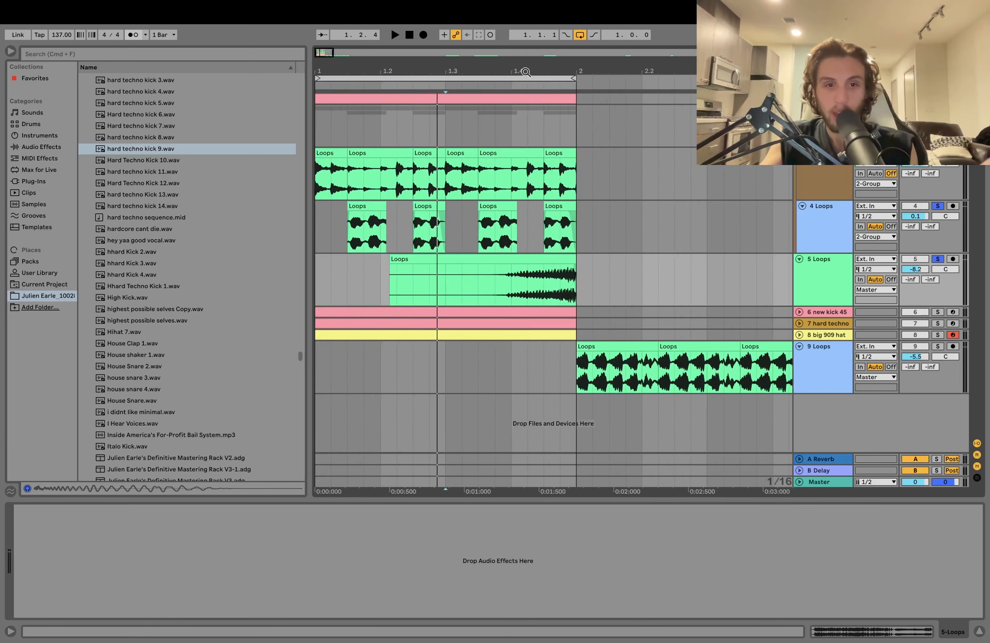
left_click_drag(393, 259, 443, 269)
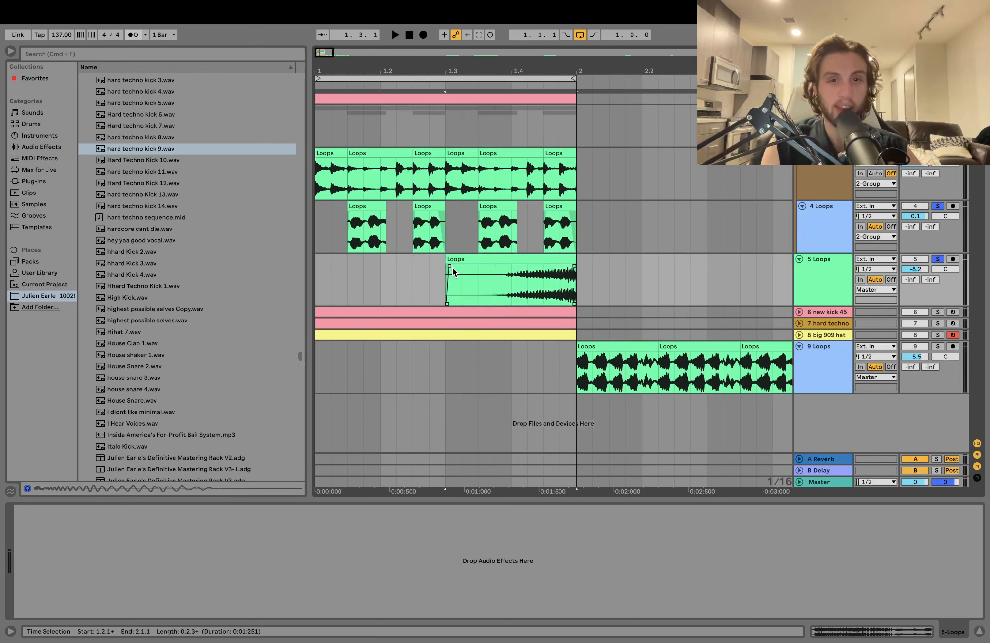
key("space")
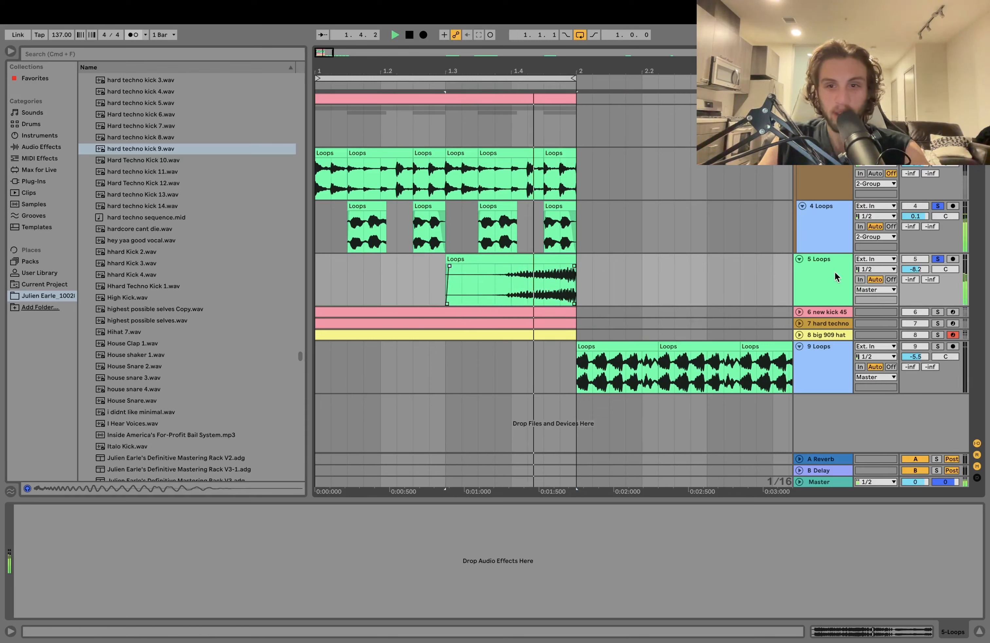
left_click(937, 258)
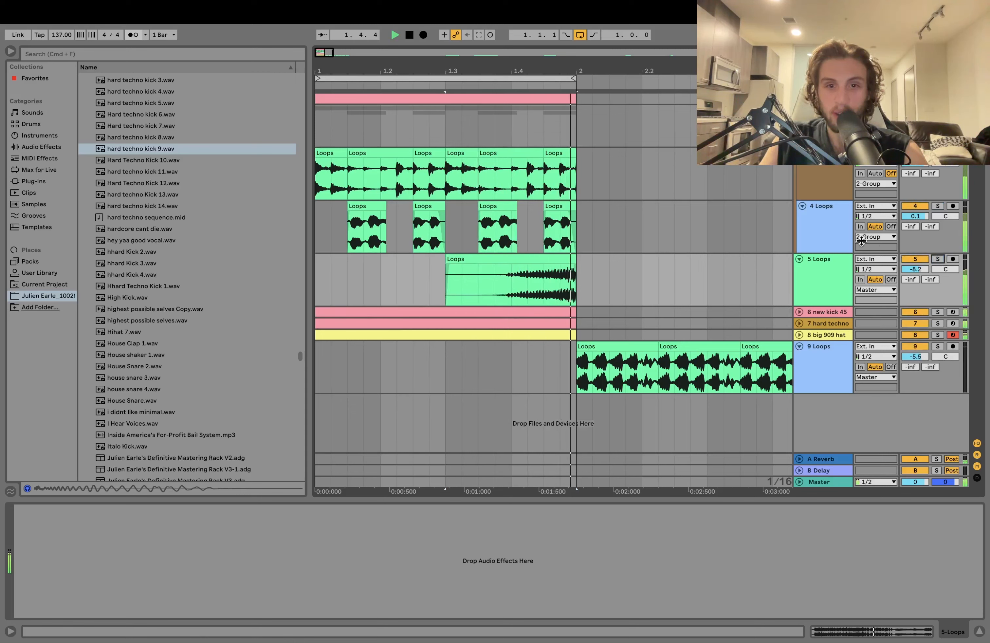
key("space")
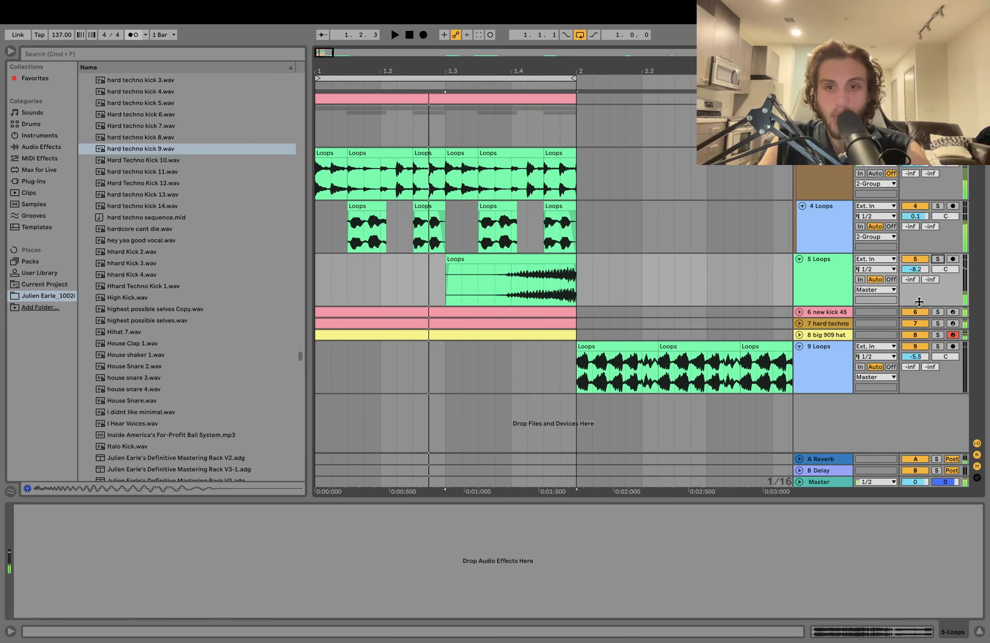
- Listen to the new kick 45 and hard techno tracks in solo, and briefly solo the big 909 hat track with them
left_click(811, 312)
left_click(826, 326, "shift")
left_click(934, 312)
key("space")
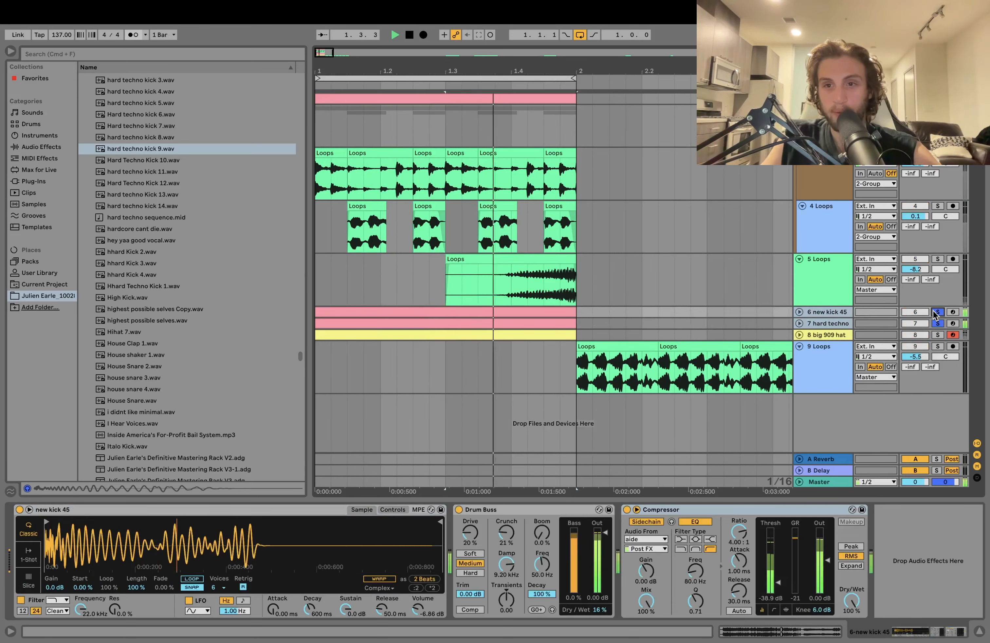
key("space")
left_click(937, 336)
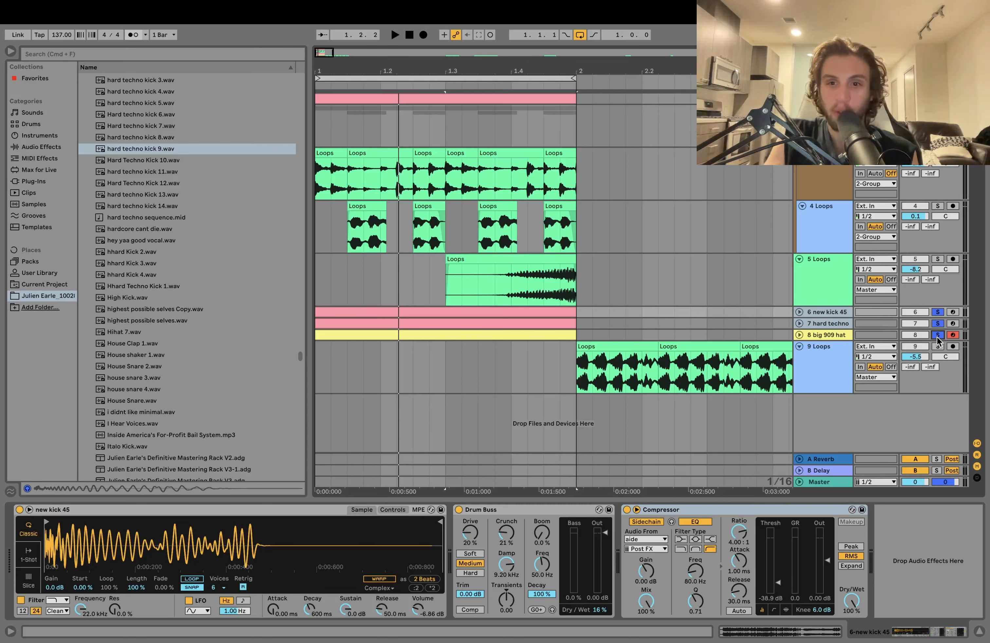
left_click(937, 335)
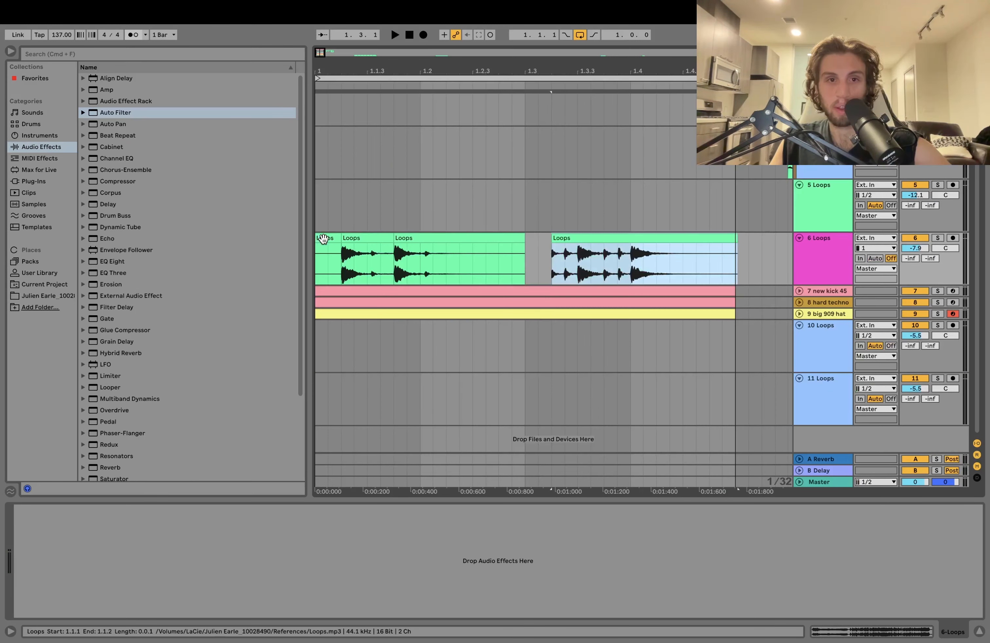
- Rearrange the chops on the 6 Loops track into short hits across bar 1 during playback
left_click(323, 239)
key("space")
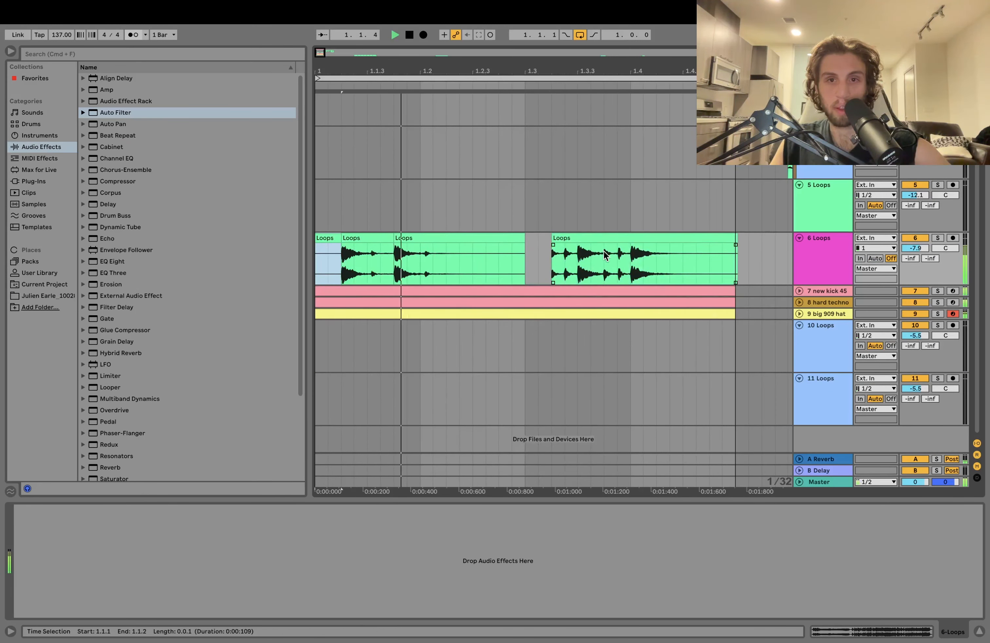
left_click(634, 254)
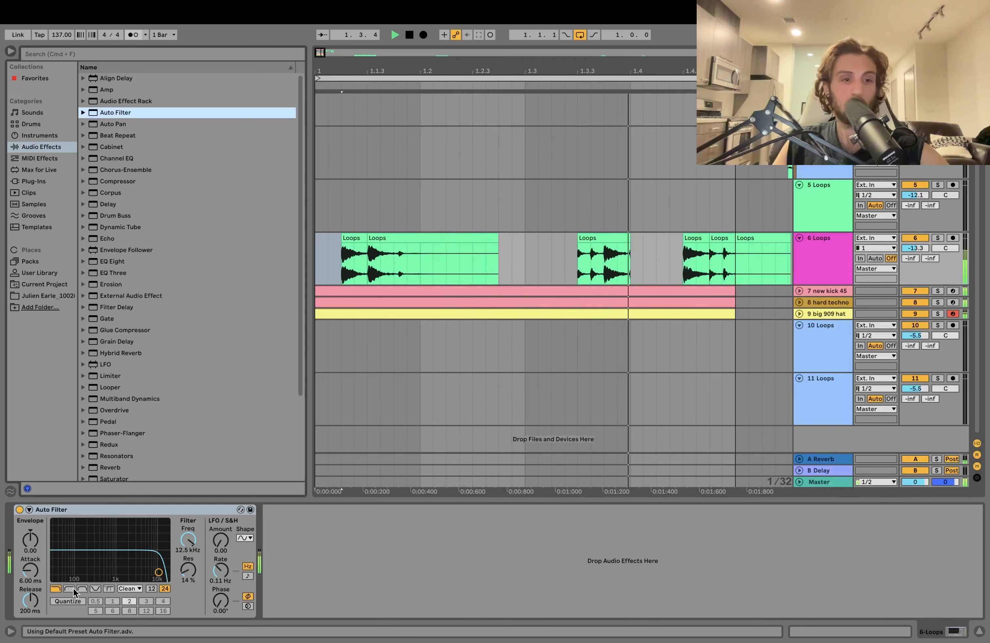
- Make the Auto Filter on 6 Loops a high-pass at 171 Hz with 16 % resonance, stop playback and solo the track
left_click(68, 588)
left_click_drag(159, 570, 86, 570)
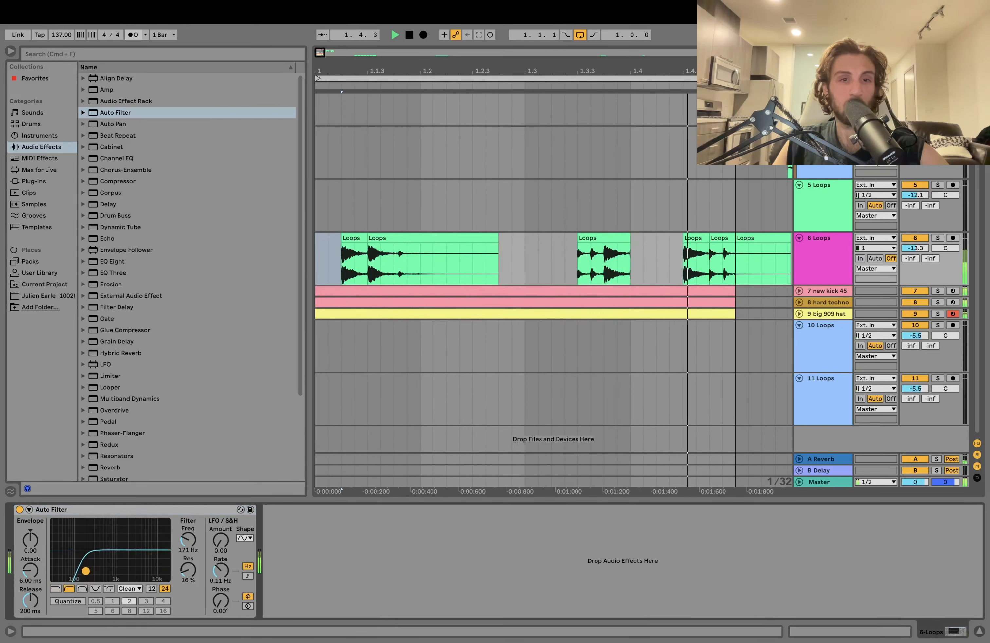
key("space")
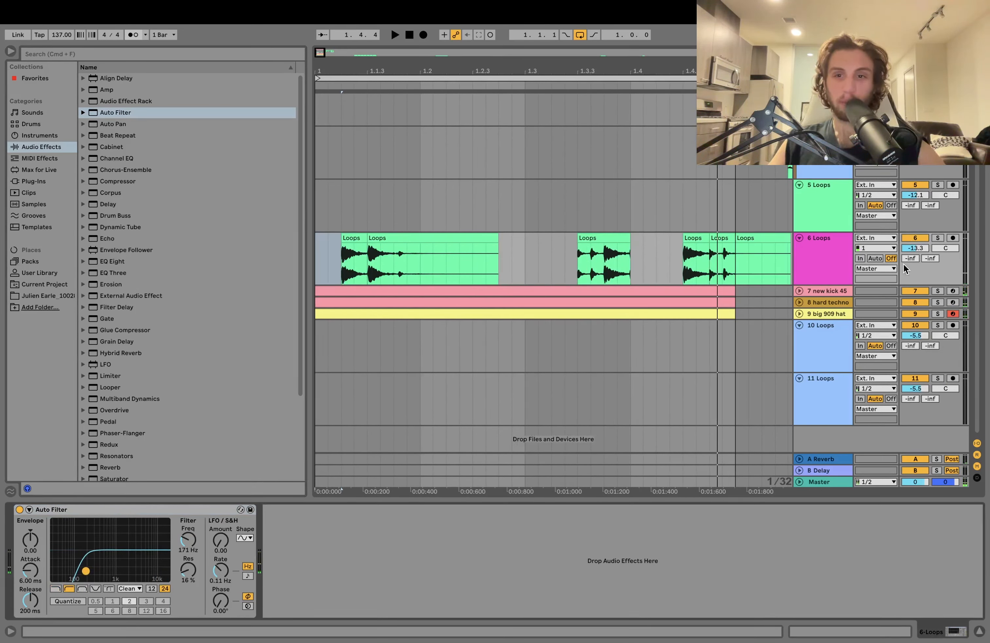
left_click(938, 238)
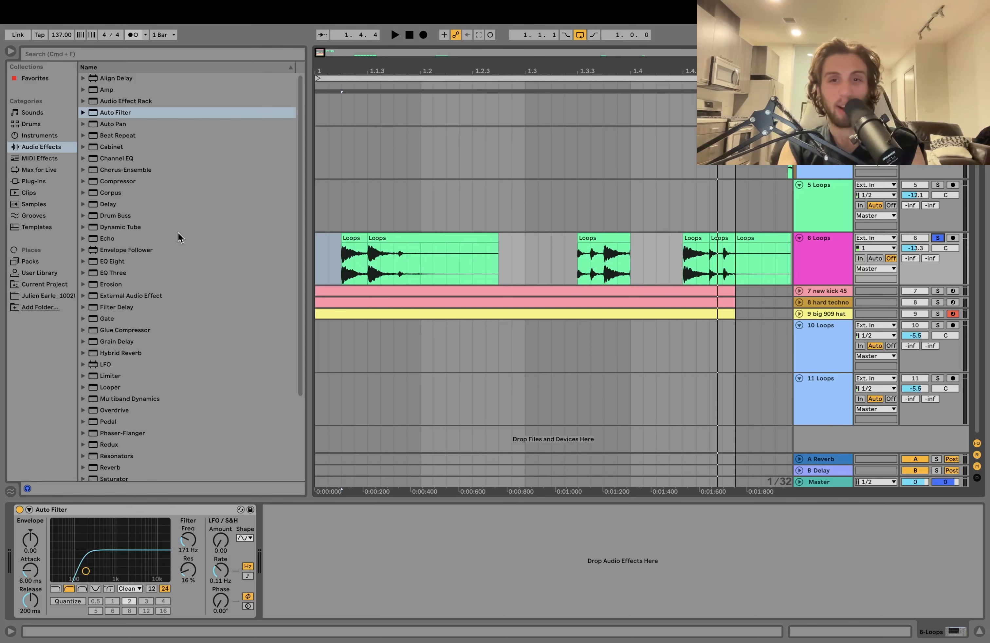
scroll(710, 171, "right", 7)
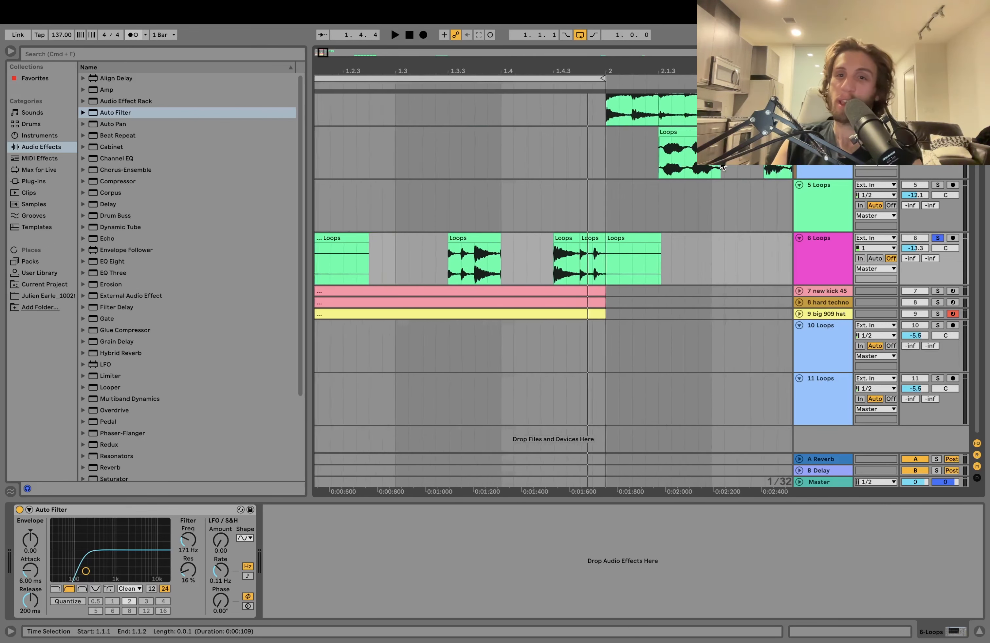
scroll(711, 171, "up", 1)
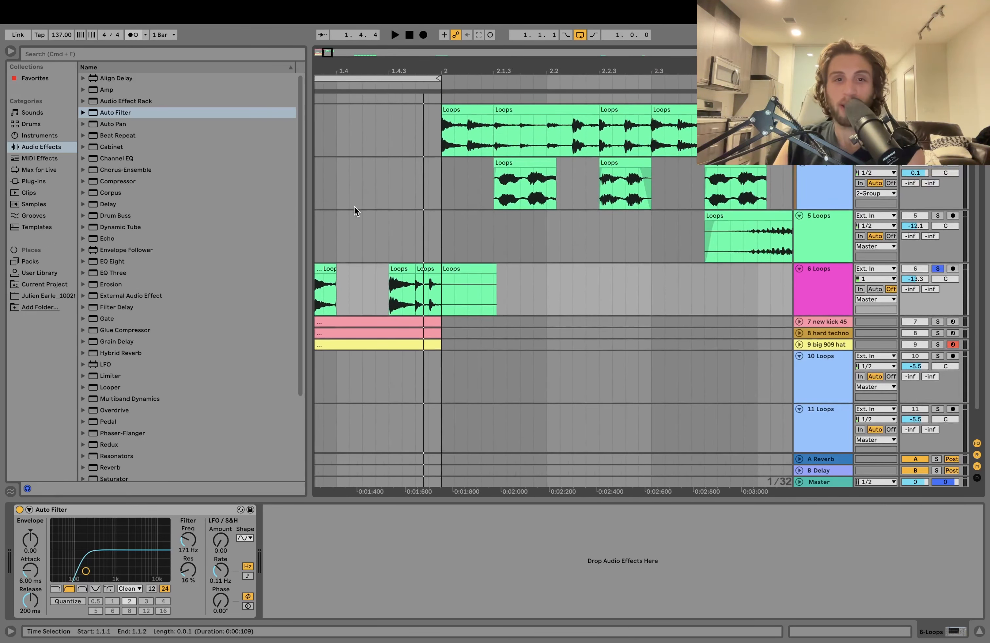
scroll(459, 236, "left", 7)
scroll(468, 237, "down", 2)
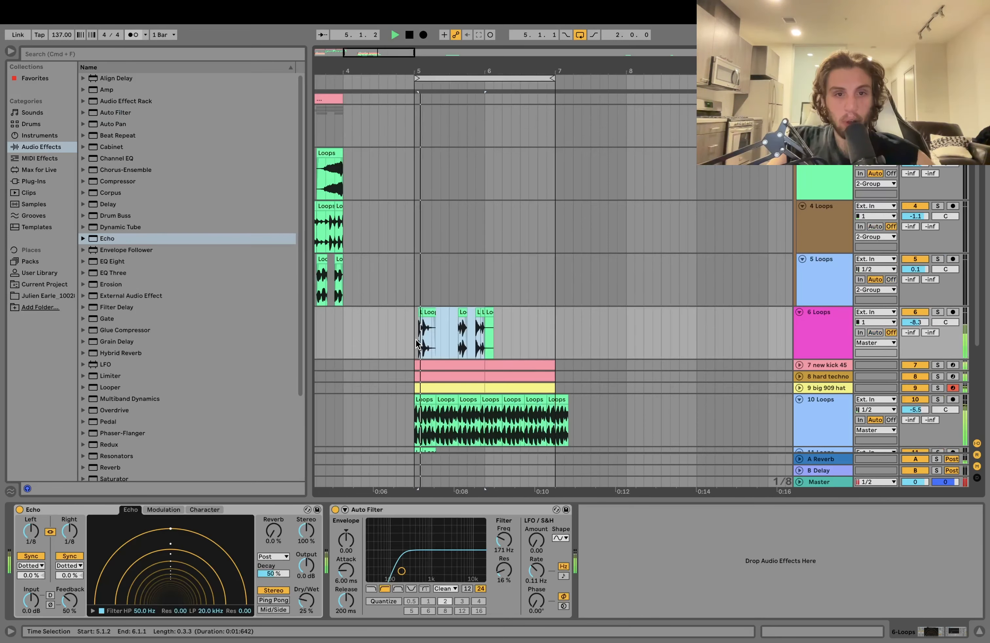
- In the 10 Group's EQ Eight, cut band 2 by 3.75 dB at 413 Hz and boost the band 4 high shelf near 1.94 kHz
left_click(414, 340)
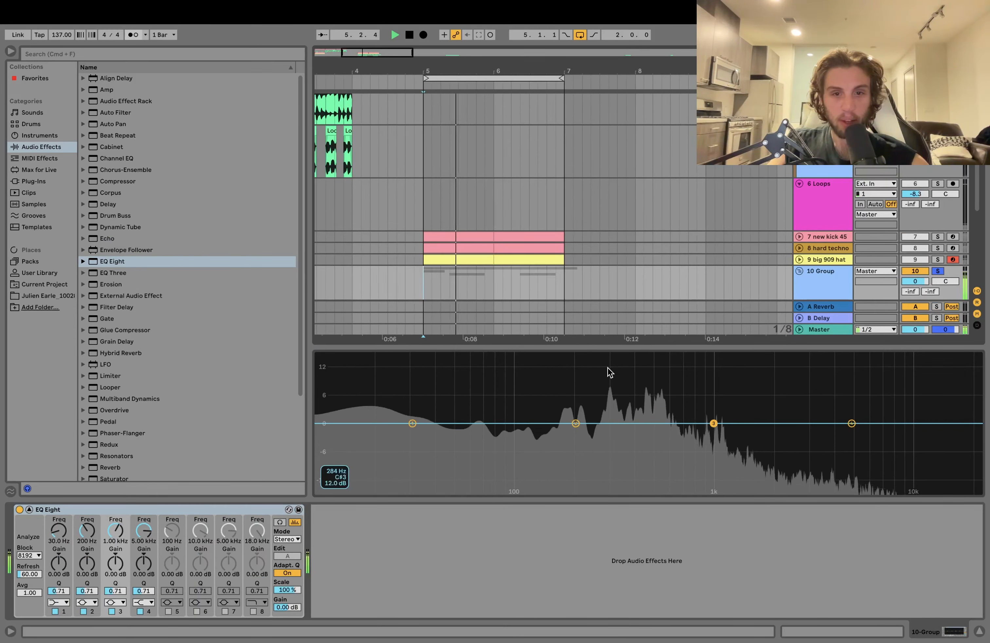
key("space")
left_click_drag(576, 423, 619, 379)
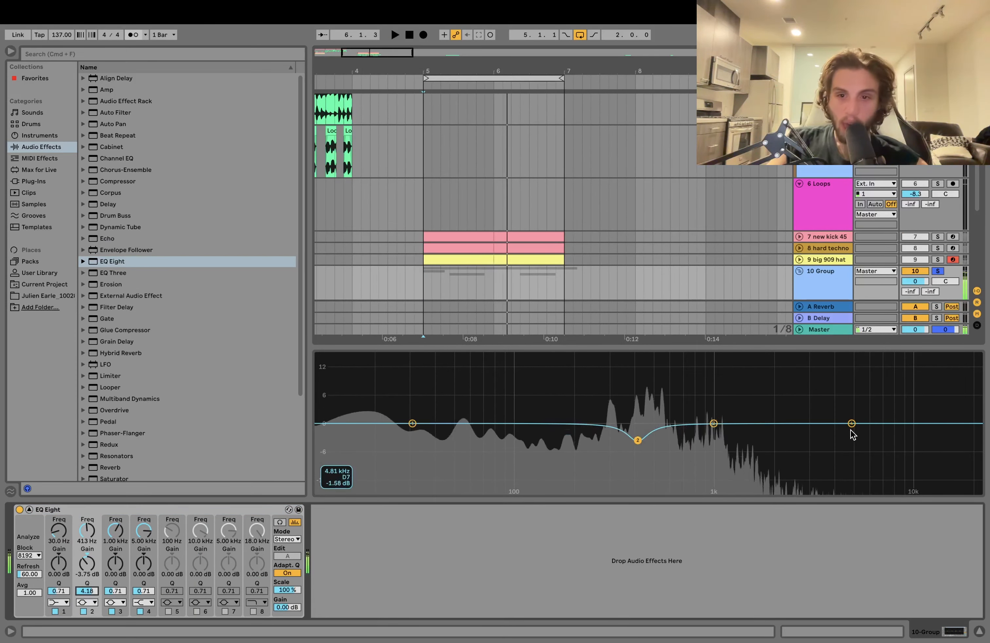
key("space")
left_click_drag(852, 423, 769, 370)
key("space")
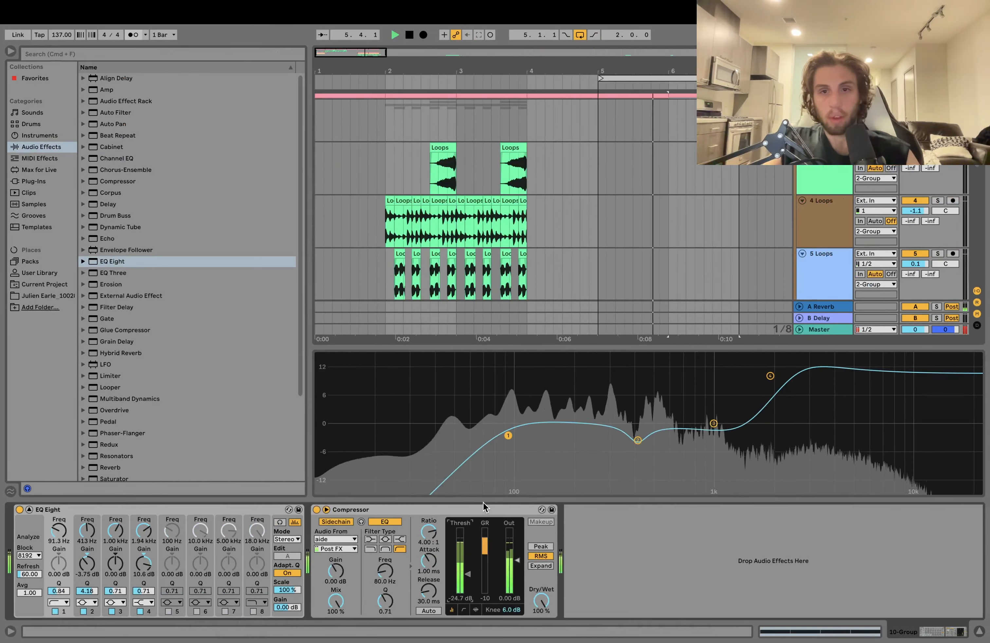
- Bring up the Filter Delay and Overdrive on the 5 Loops track and stop playback
left_click(818, 281)
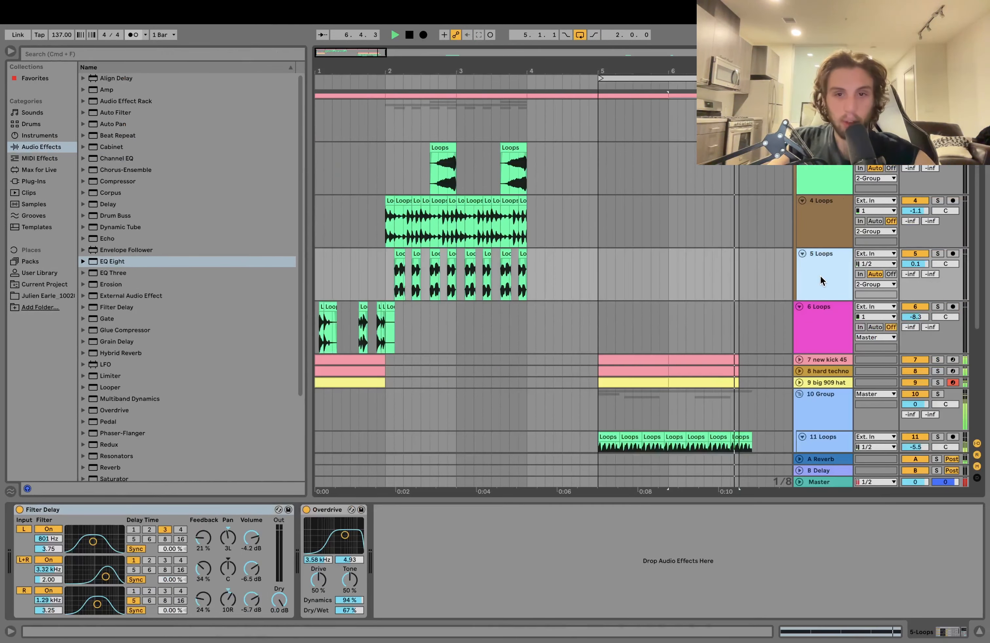
key("space")
- Fine-tune the low cut in the 10 Group's EQ Eight to 92.0 Hz with a Q of 0.75 and audition it
scroll(740, 408, "right", 10)
scroll(739, 408, "down", 5)
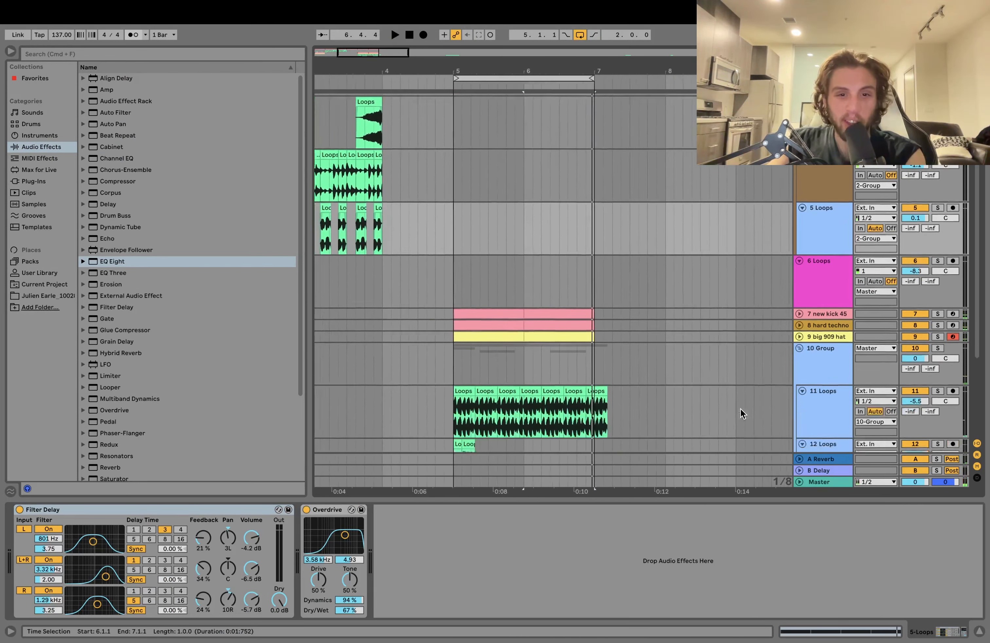
scroll(255, 184, "down", 1)
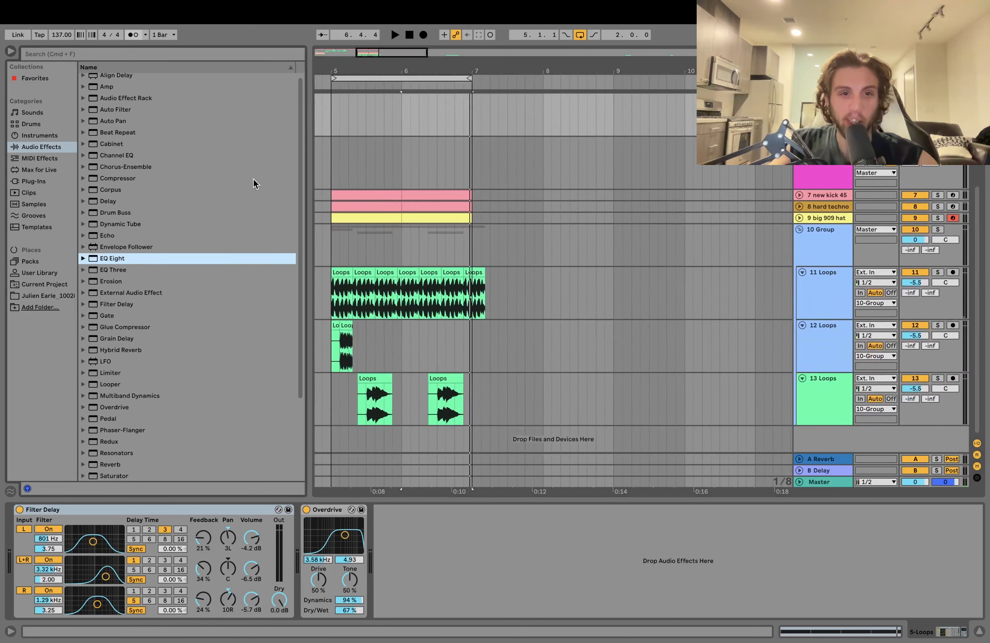
left_click(337, 247)
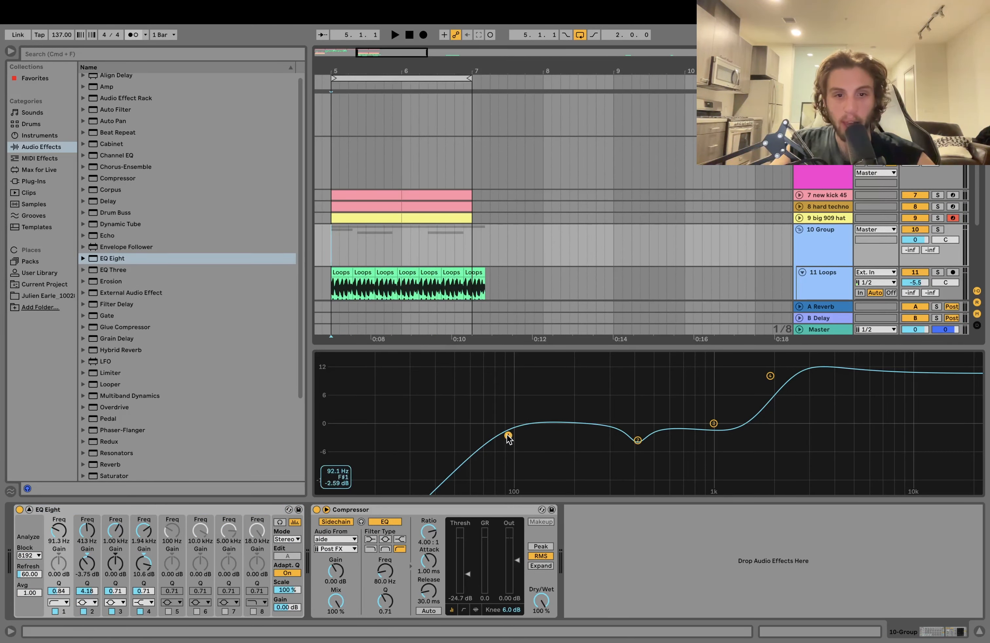
key("space")
left_click_drag(507, 435, 508, 438)
key("space")
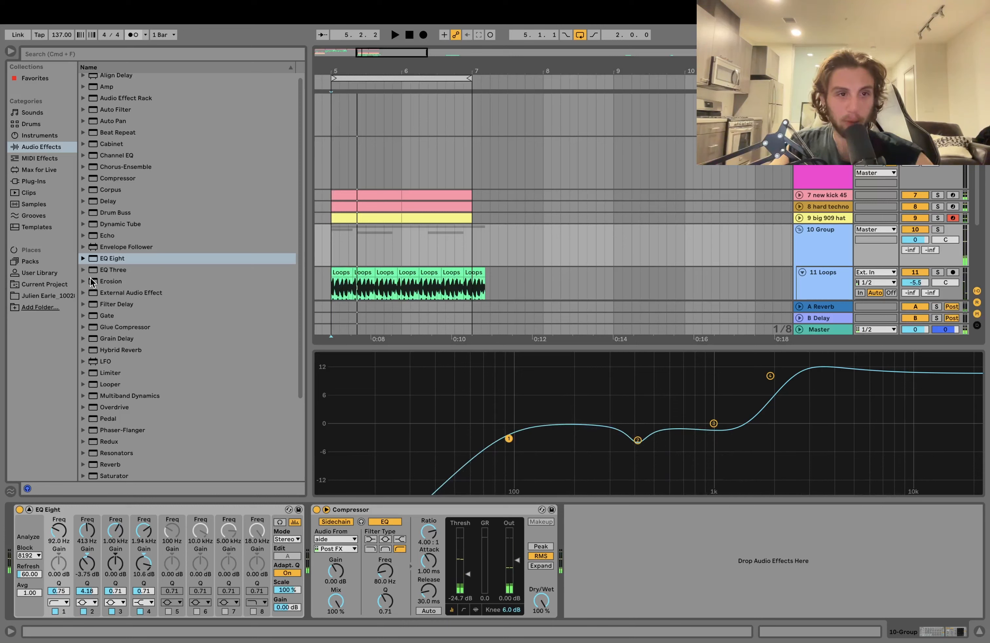
- Insert a Filter Delay ahead of the EQ Eight on the 10 Group and toggle the group's solo
left_click(110, 258)
scroll(115, 292, "down", 1)
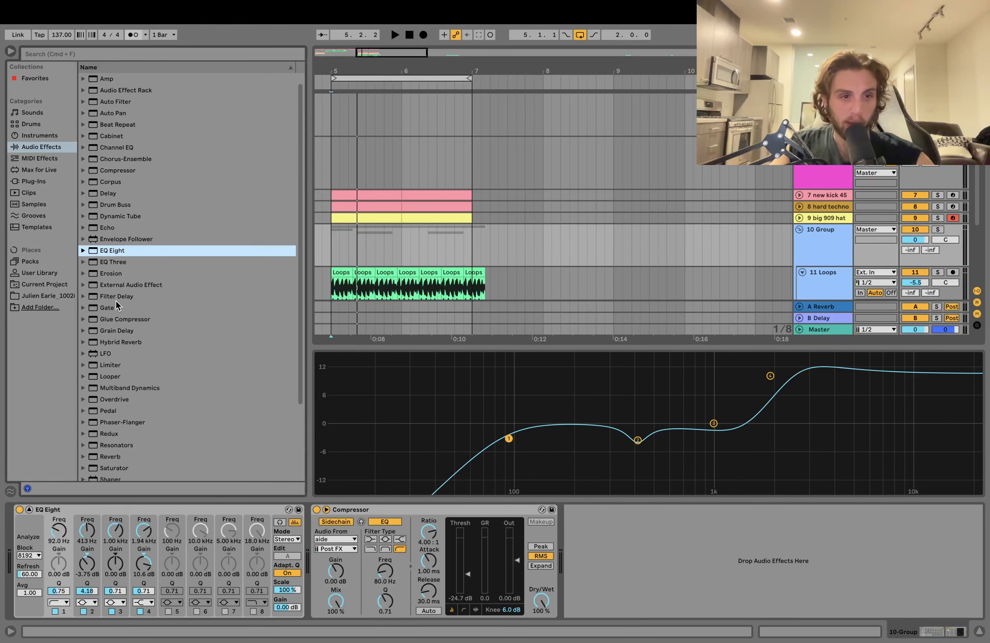
left_click_drag(116, 298, 71, 614)
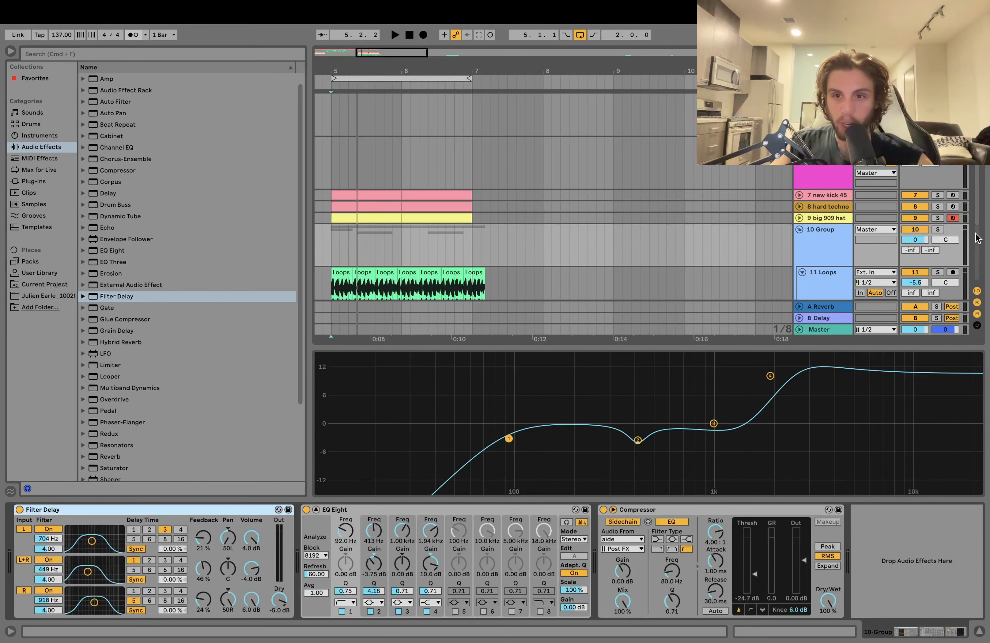
left_click(937, 229)
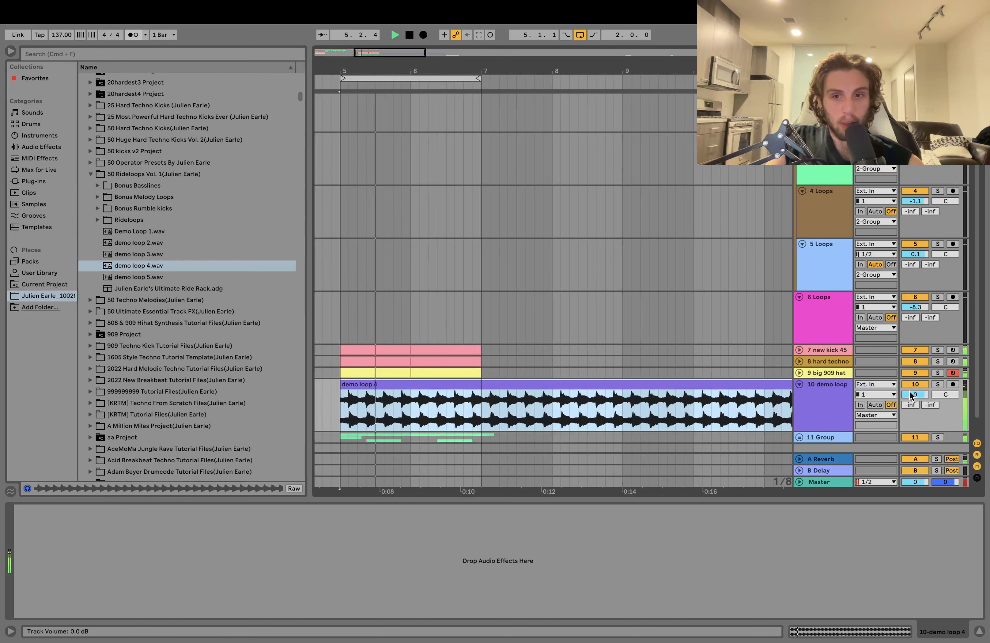
- Lower the volume of the demo loop 4 track to -9.0 dB
left_click_drag(911, 395, 911, 413)
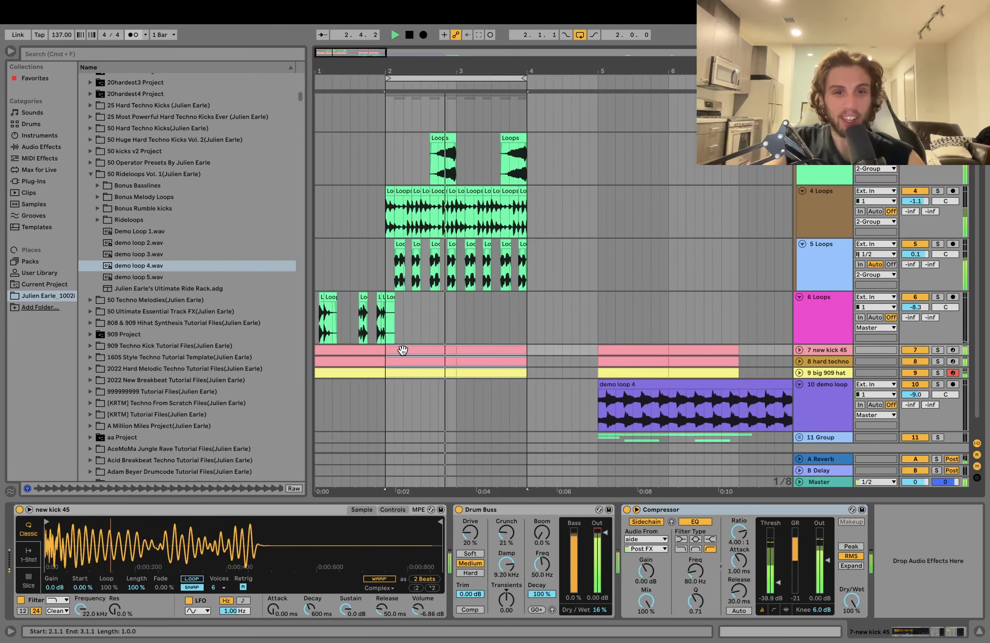
- Audition the section from bar 5 and collapse the enlarged EQ Eight display of the 11 Group
left_click(627, 350)
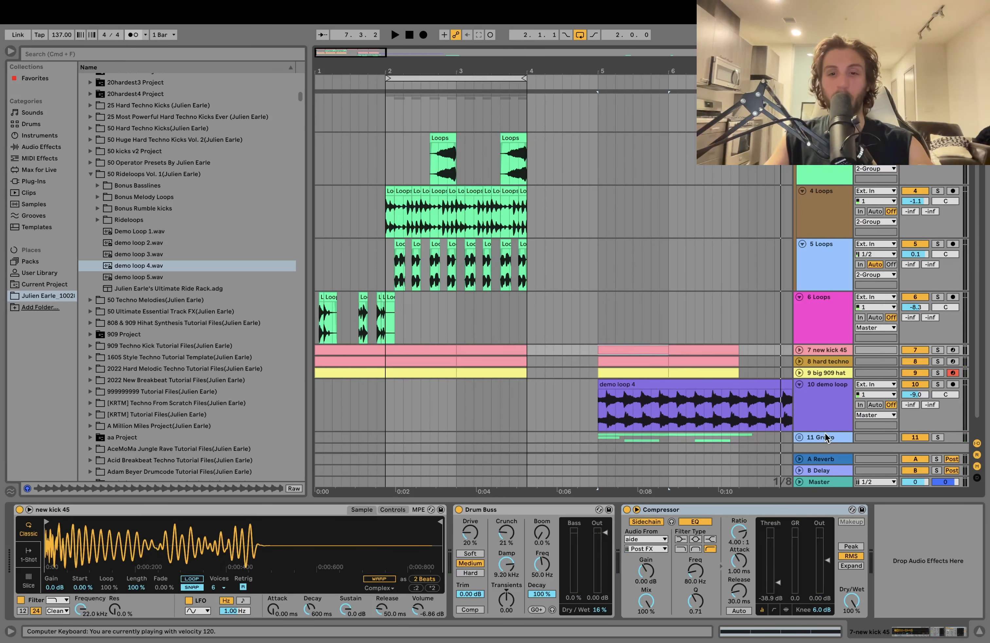
left_click(825, 434)
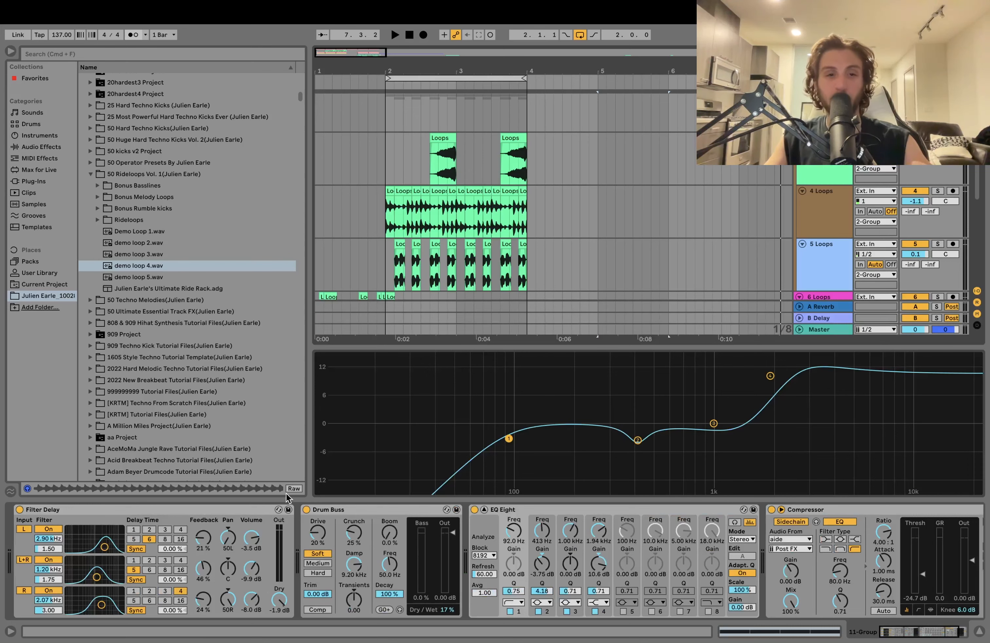
left_click(483, 510)
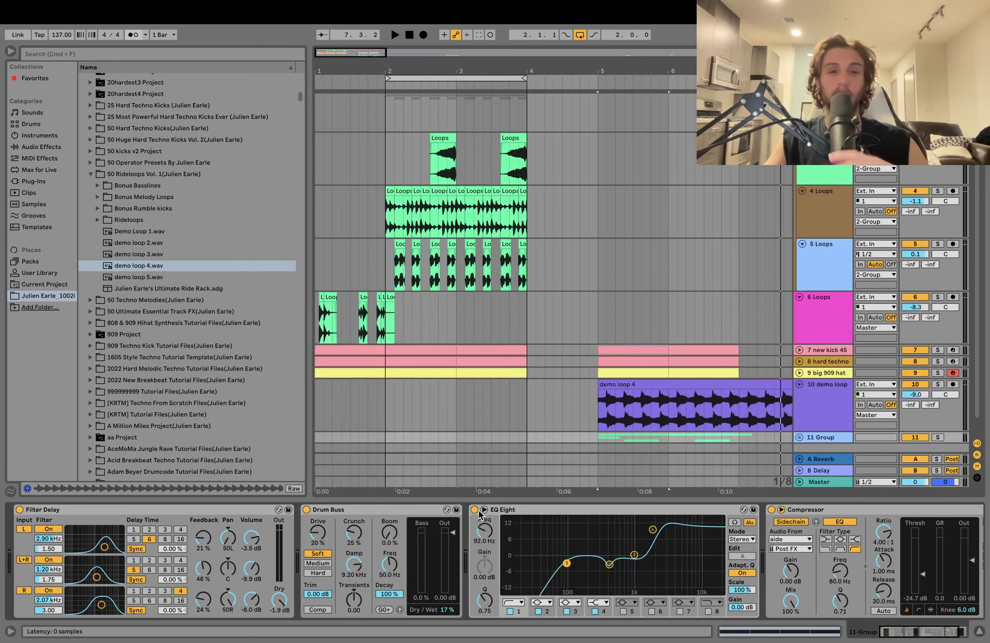
- Move the 11 Group above all the other loop tracks, directly beneath the aide kick track
scroll(796, 429, "up", 1)
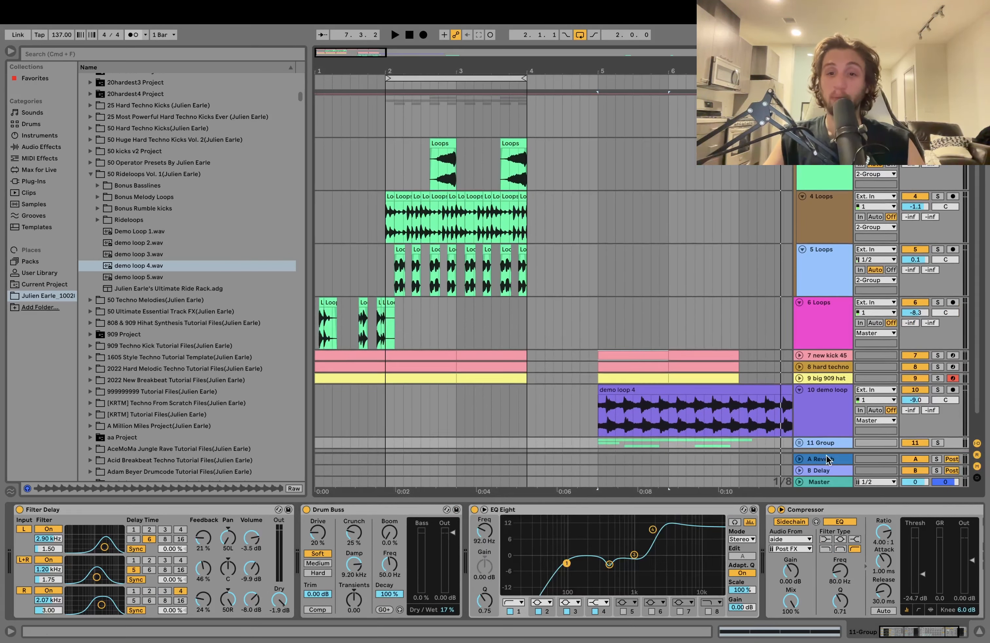
left_click_drag(825, 442, 847, 295)
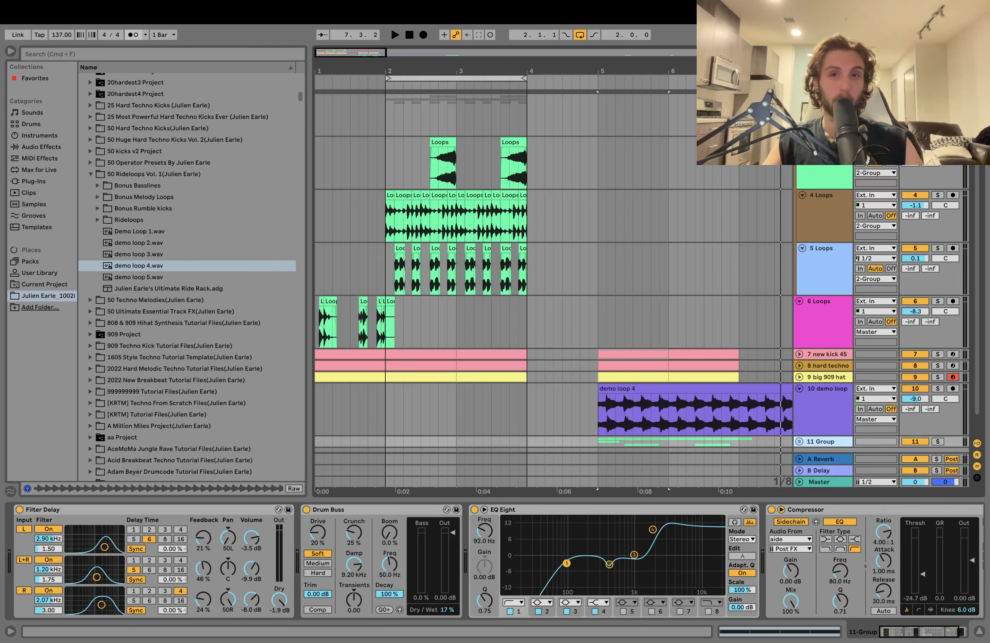
mouse_move(831, 109)
left_mouse_down()
mouse_move(829, 96)
mouse_move(828, 105)
left_mouse_up()
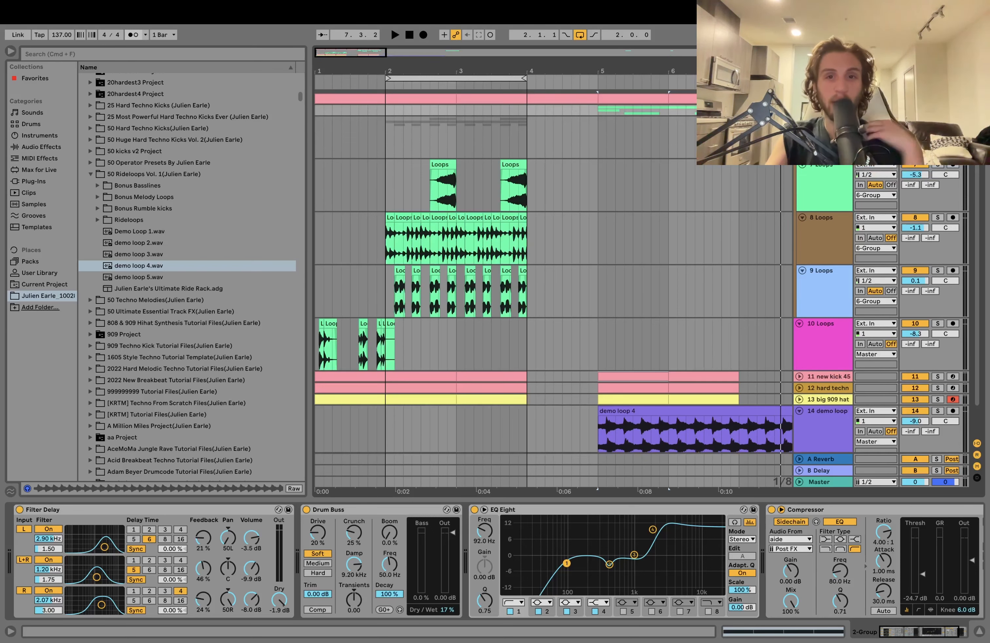
- Clear the leftover loop clips of the topmost group past bar 7, including the stray ones around bars 13 and 14
left_click(679, 108)
left_click_drag(765, 110, 739, 110)
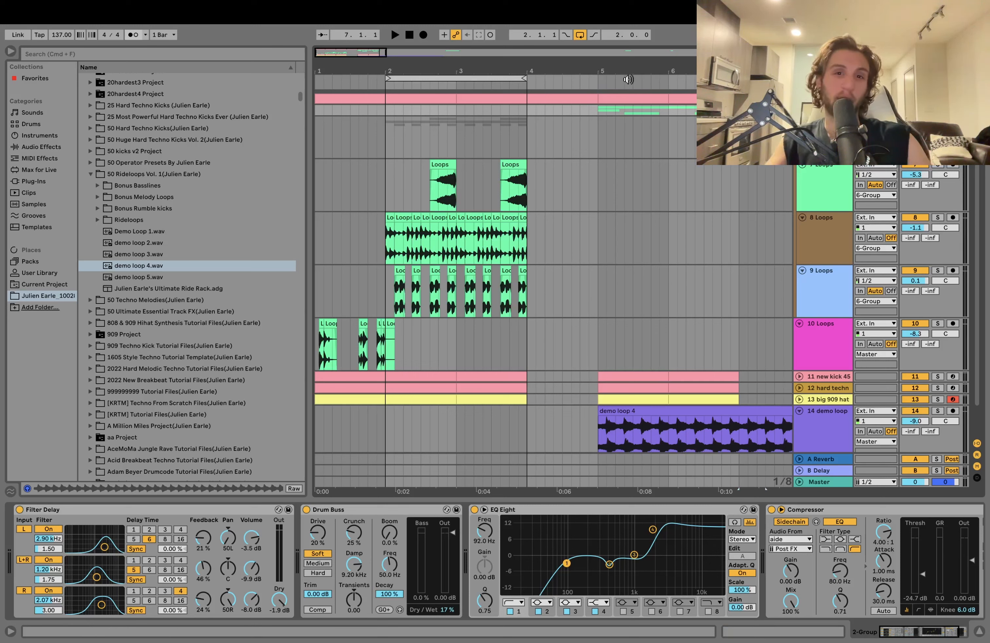
left_click_drag(614, 65, 614, 49)
left_click_drag(477, 110, 541, 402)
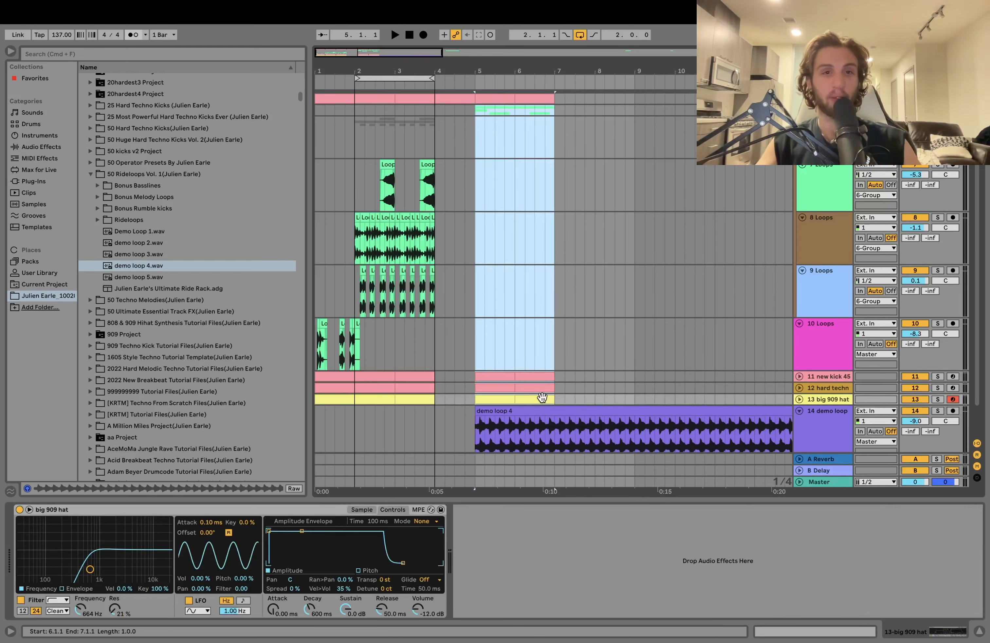
scroll(542, 398, "right", 3)
scroll(496, 138, "right", 10)
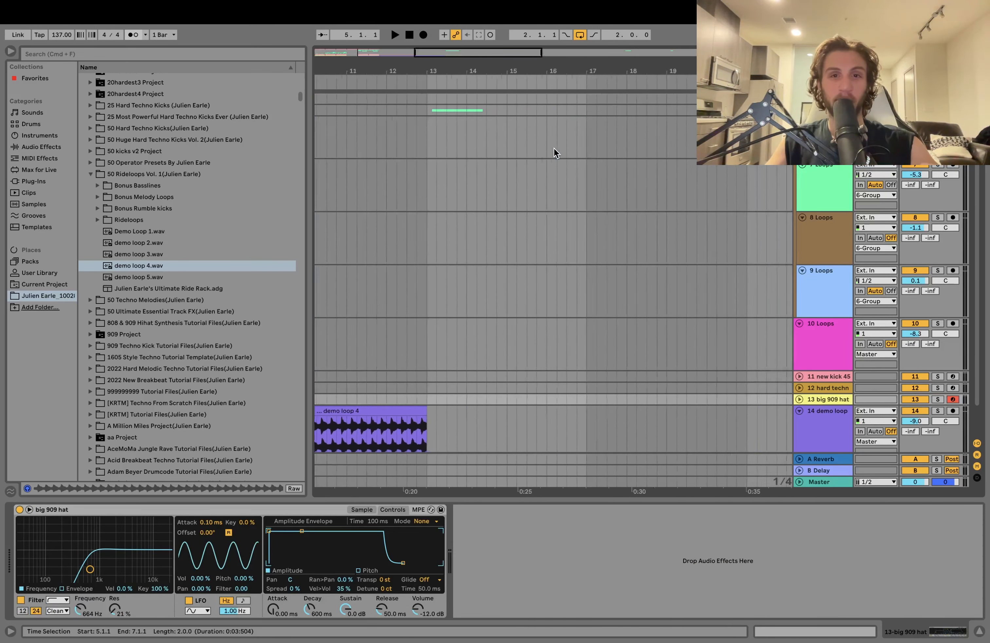
scroll(358, 126, "left", 6)
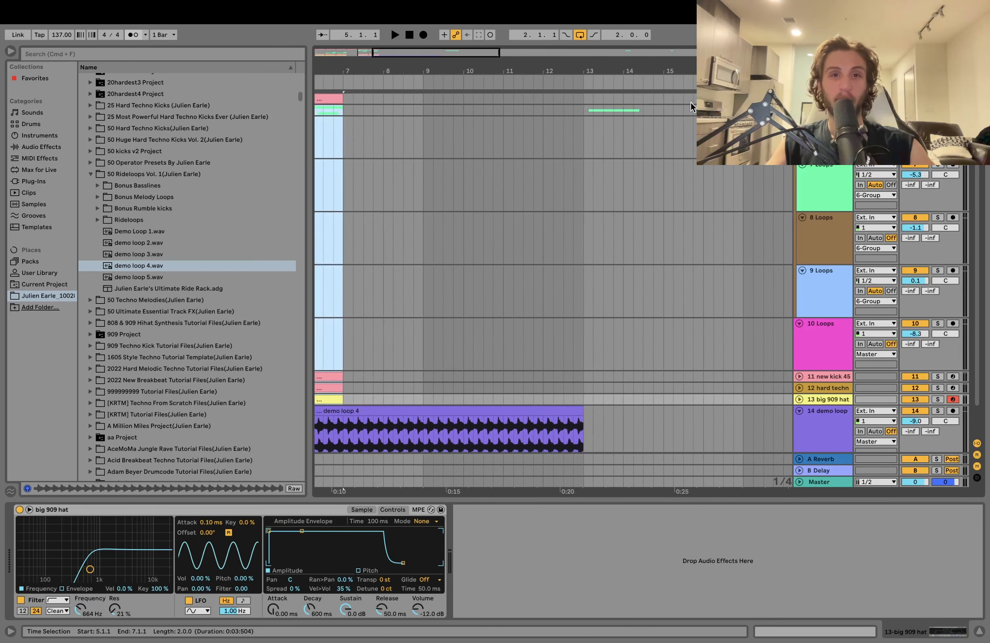
left_click_drag(692, 103, 608, 119)
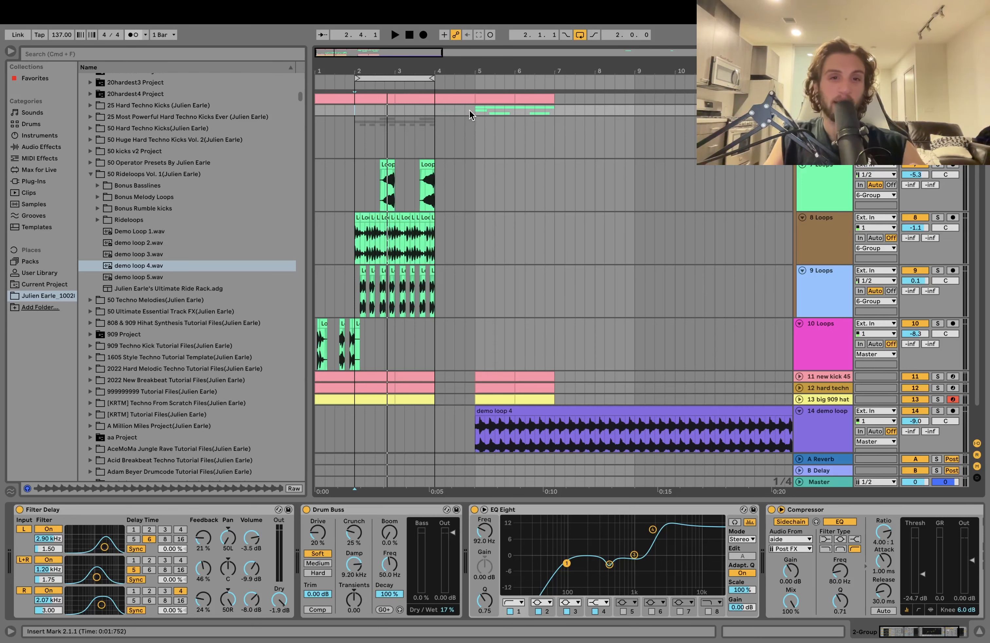
- Extend the aide kick by duplicating its 16-bar section from bar 113, and add locators at bars 113 and 177
left_click_drag(477, 109, 563, 107)
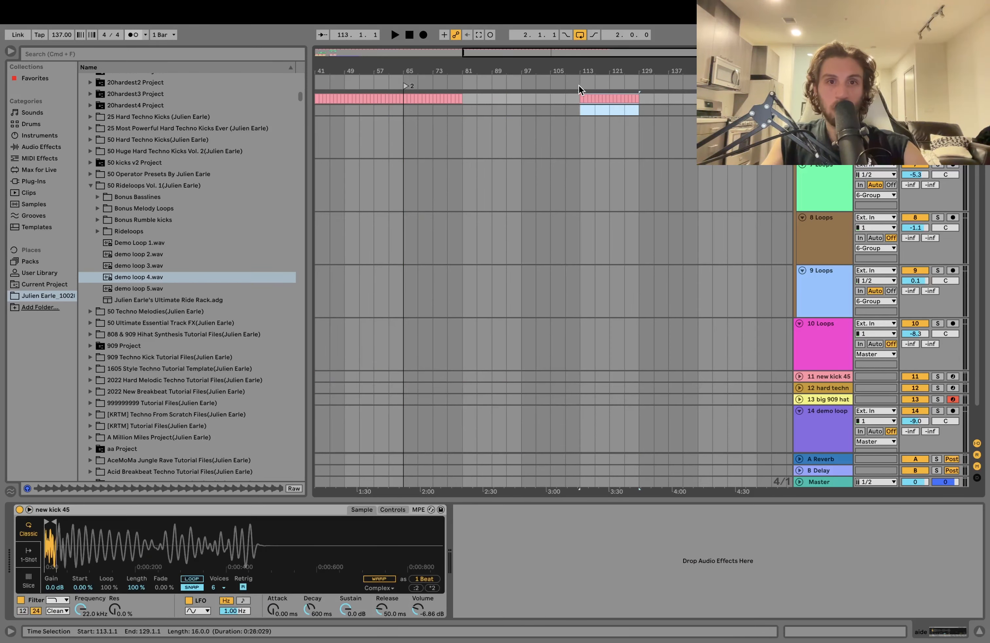
key("super+d")
right_click(441, 77)
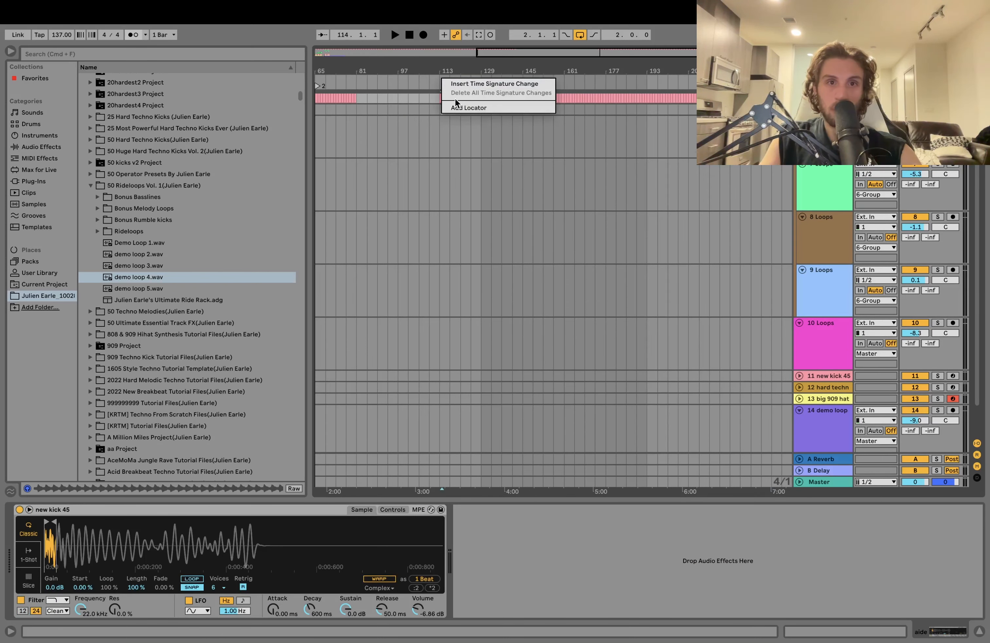
left_click(459, 106)
right_click(604, 84)
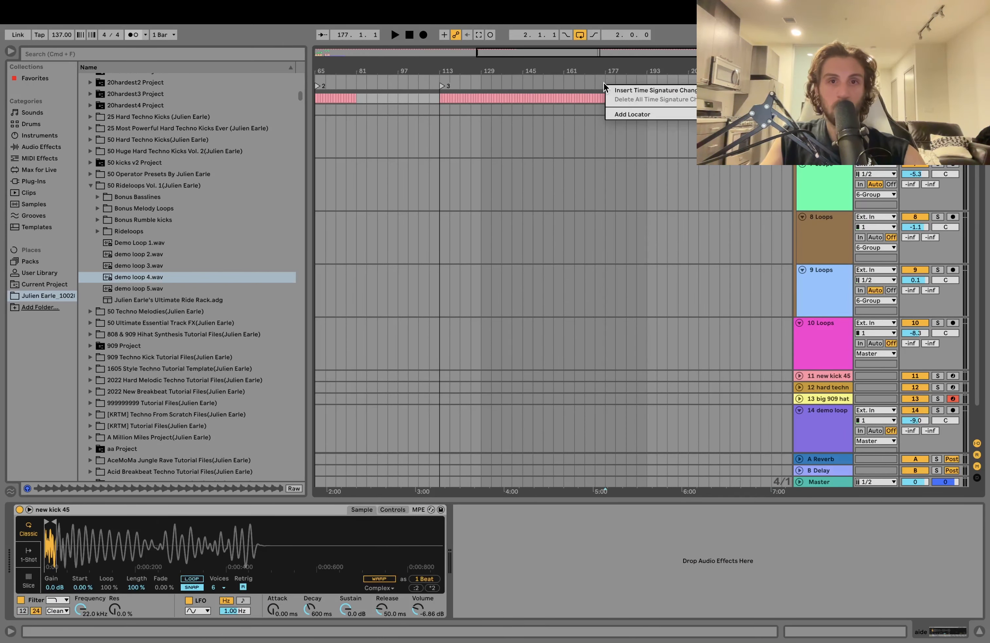
left_click(638, 115)
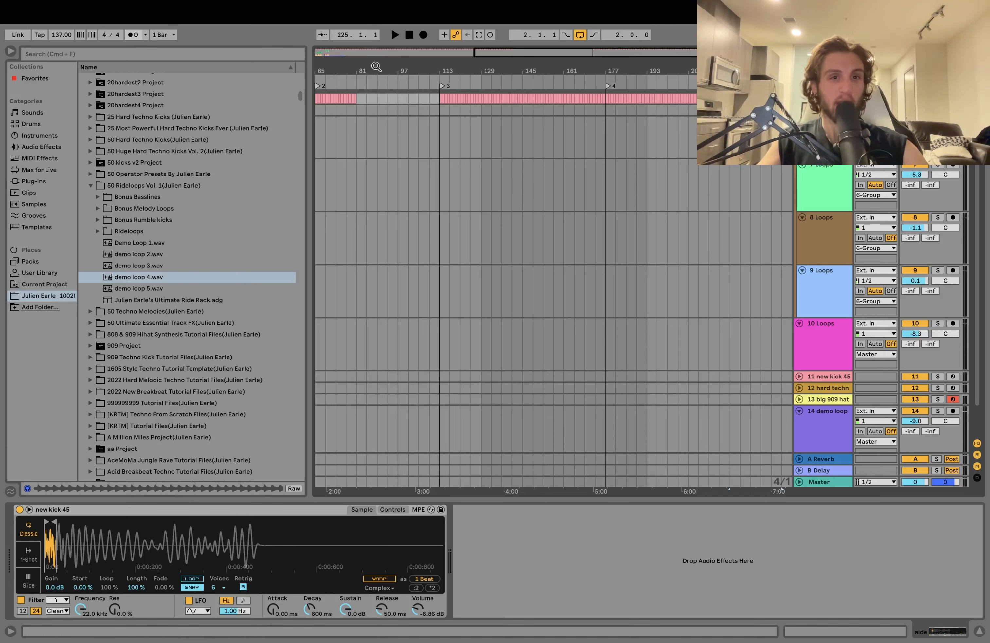
- Review the arrangement's sections between the locators and the kick break from bar 81 to bar 113
scroll(551, 250, "left", 5)
left_click_drag(542, 67, 524, 64)
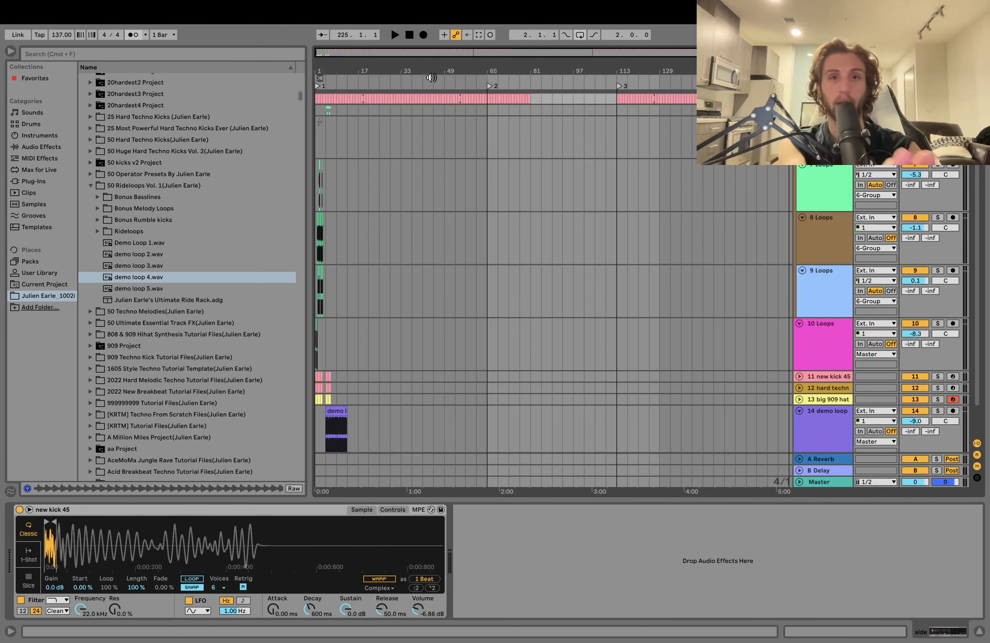
left_click_drag(531, 110, 622, 109)
scroll(631, 111, "right", 5)
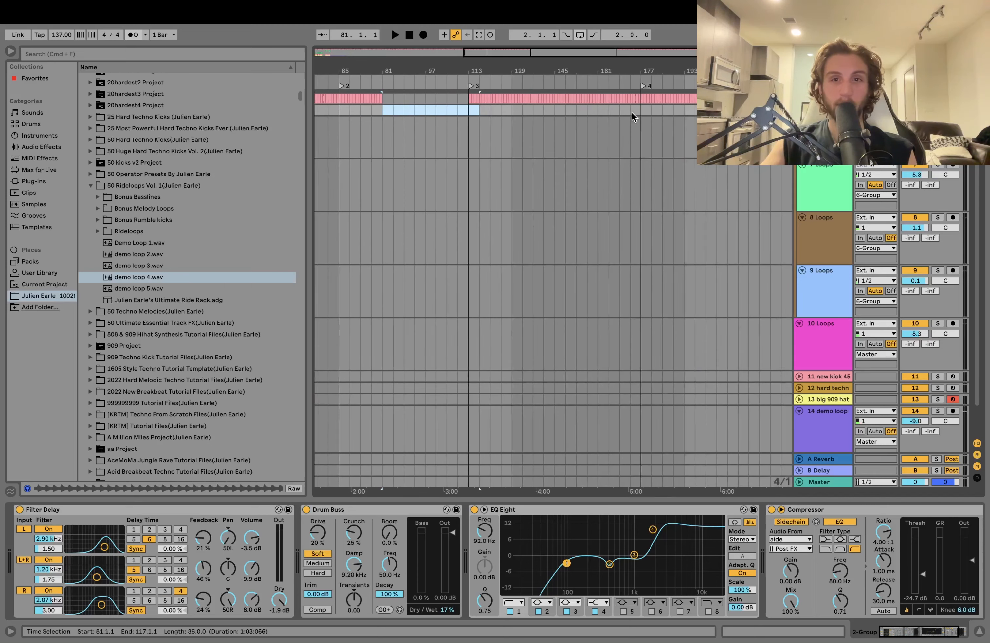
scroll(588, 142, "left", 5)
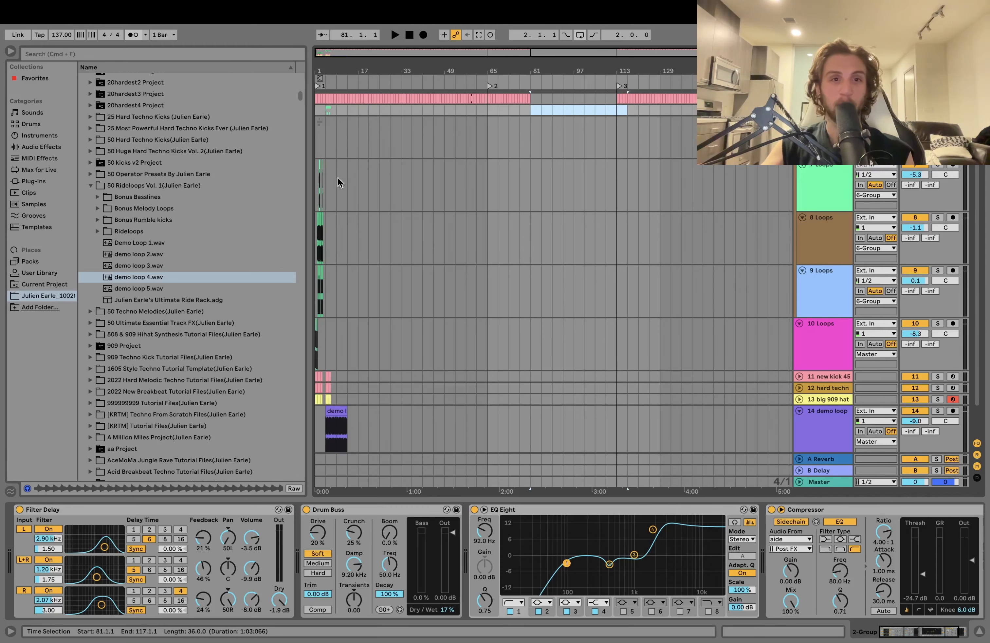
scroll(630, 196, "right", 5)
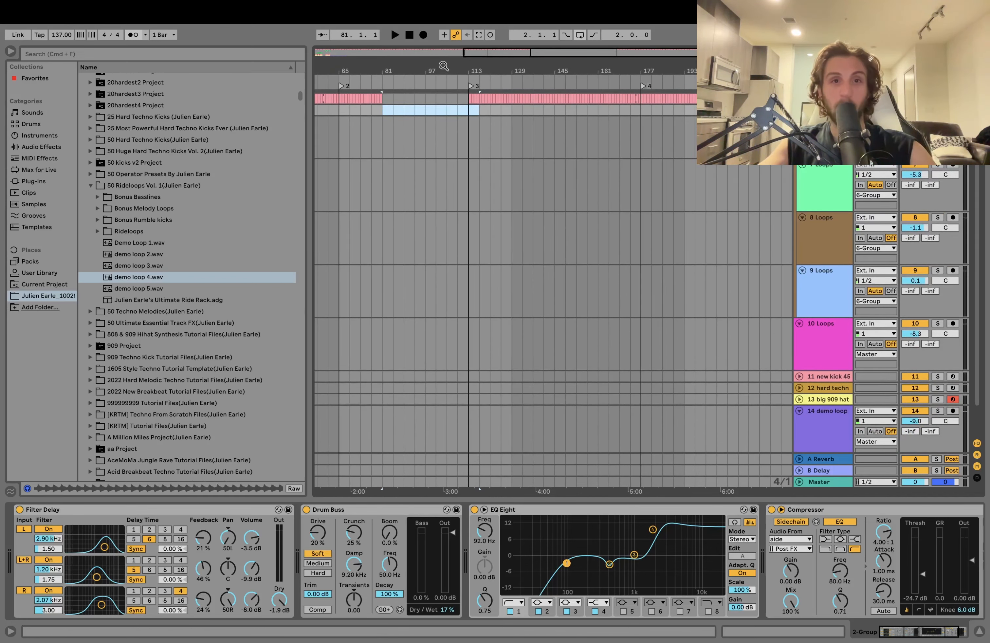
left_click_drag(444, 66, 748, 86)
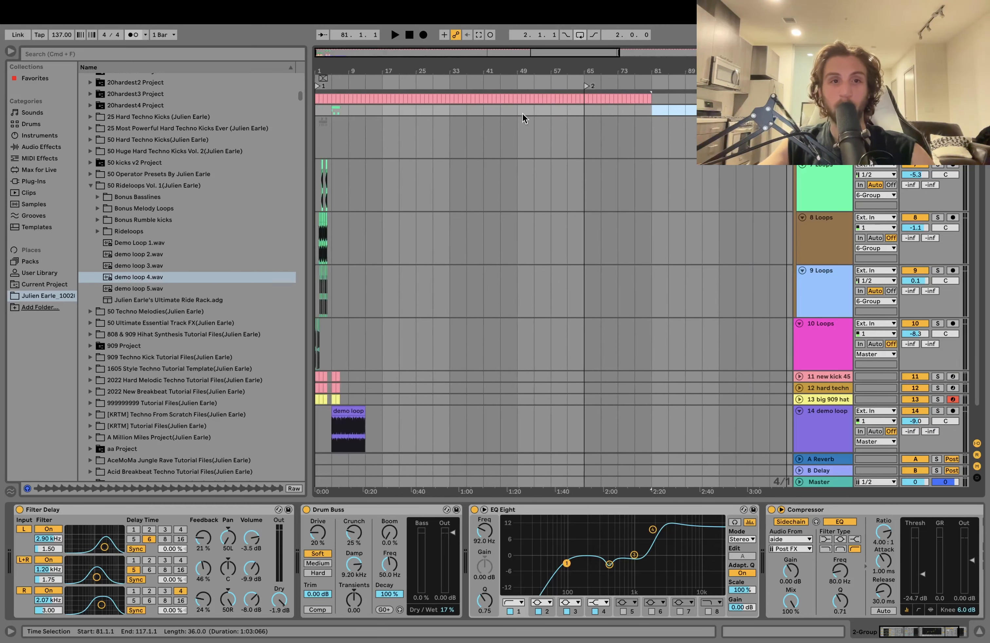
- Move the clips of both loop groups from bars 1 to 9 to the locator at bar 113
left_click_drag(341, 114, 315, 298)
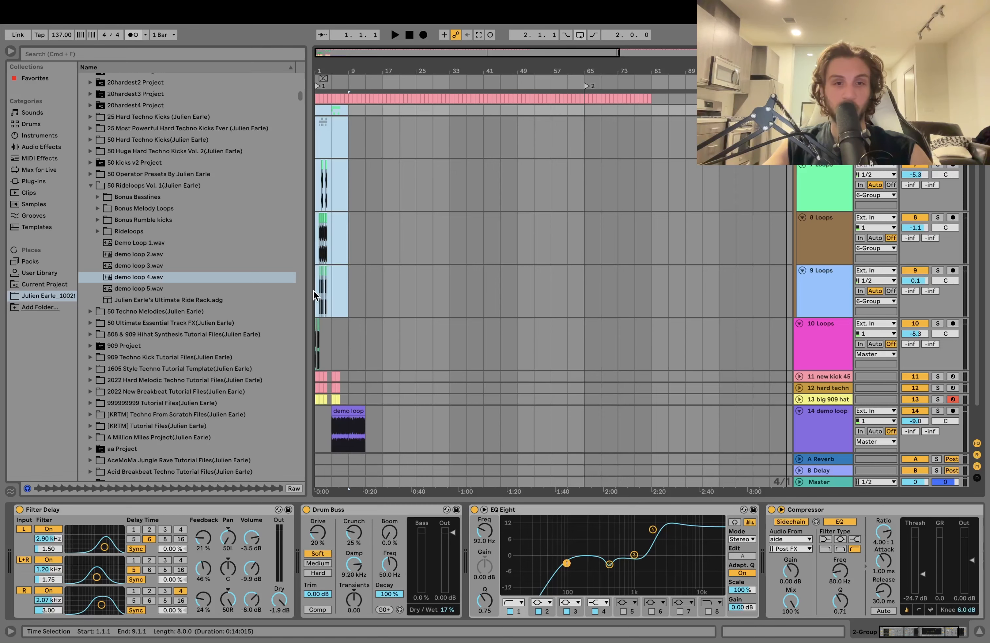
left_click(314, 290)
key("Delete")
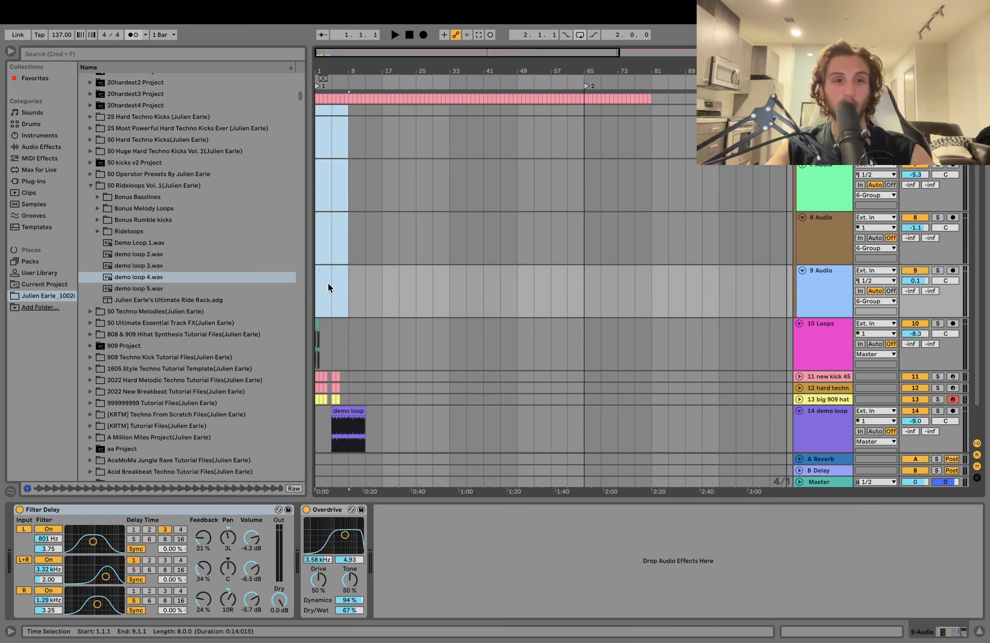
scroll(440, 283, "right", 10)
scroll(533, 200, "left", 2)
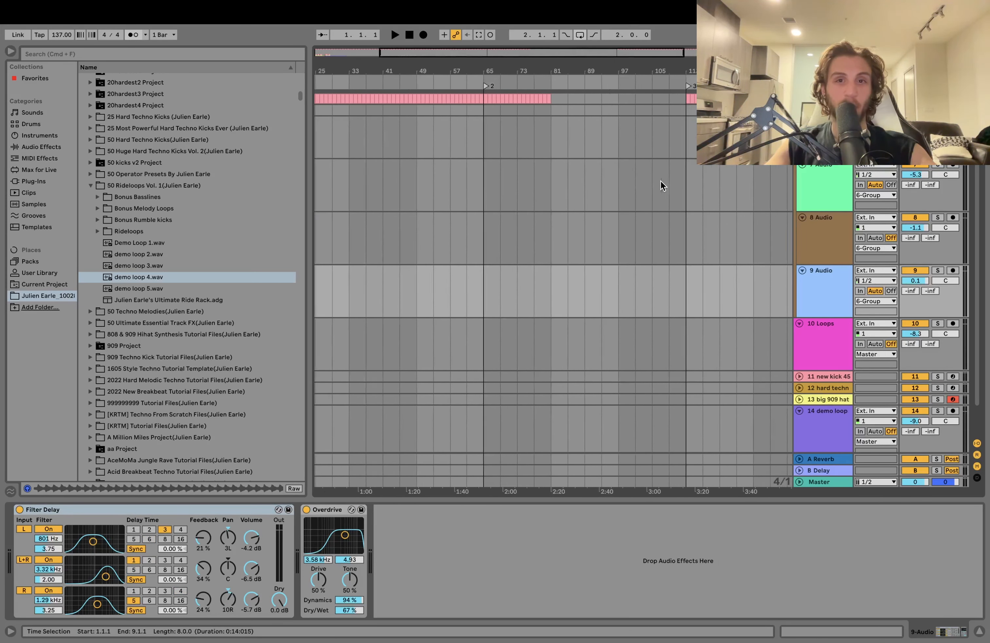
left_click(687, 109)
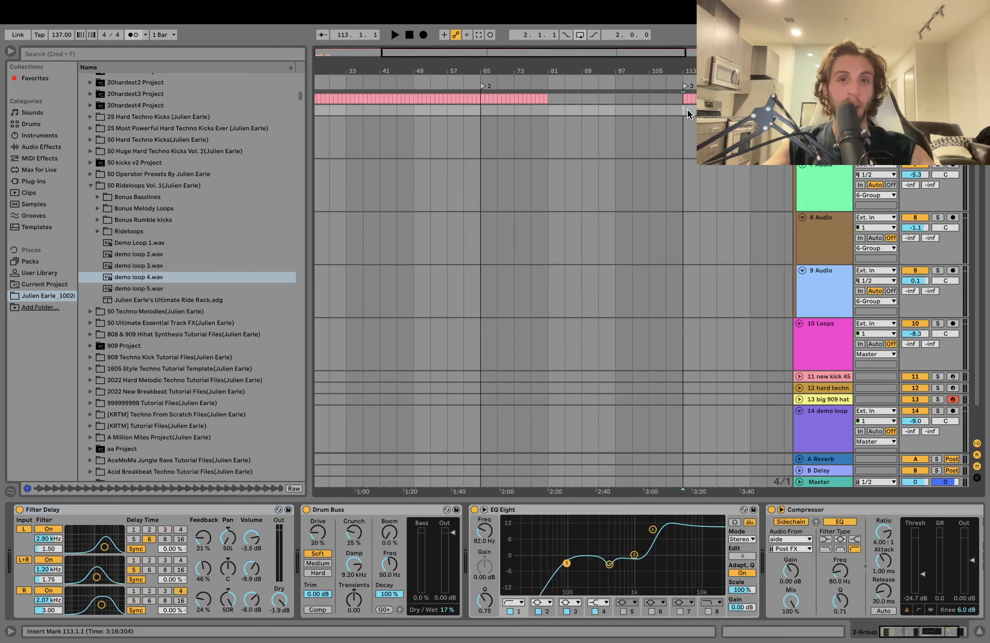
key("super+v")
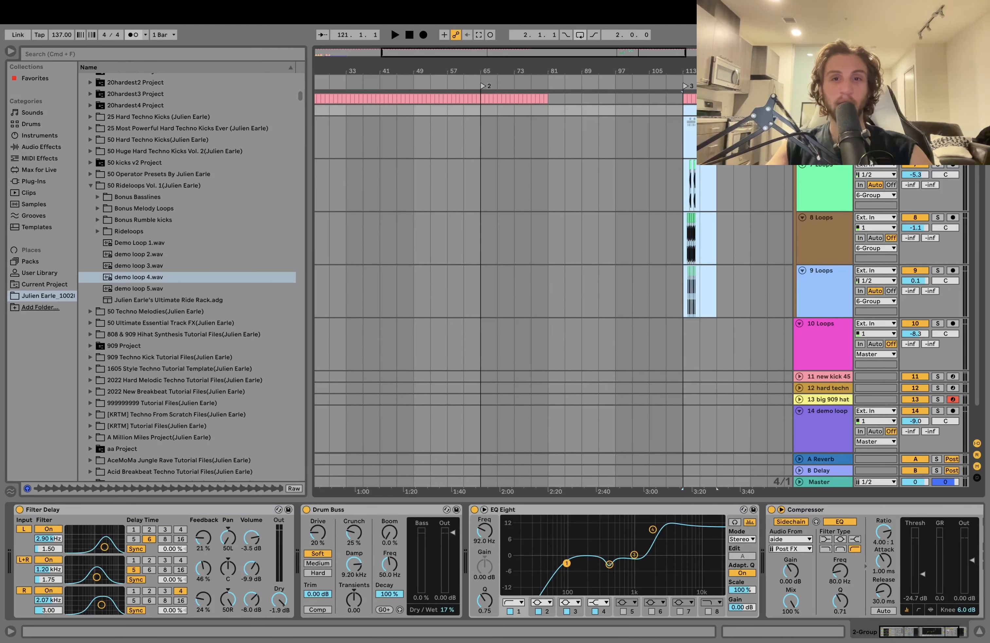
- Spread the loop chops over an eight-bar looped section from bar 113, place a pair of 9 Loops clips before bar 121, and audition it
key("z")
left_click_drag(599, 138, 699, 288)
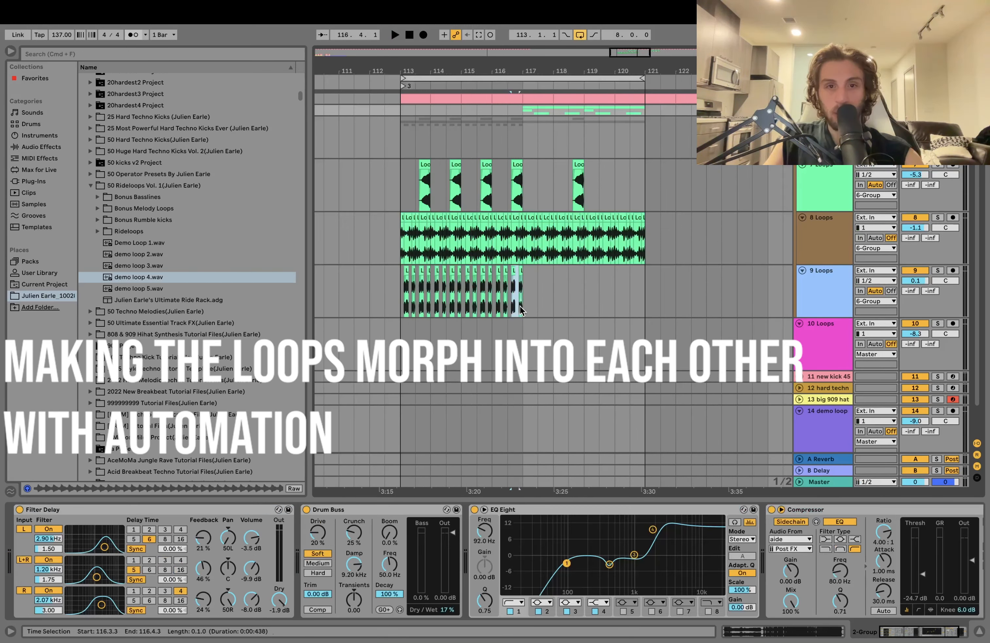
left_click_drag(522, 293, 626, 302)
key("super+d")
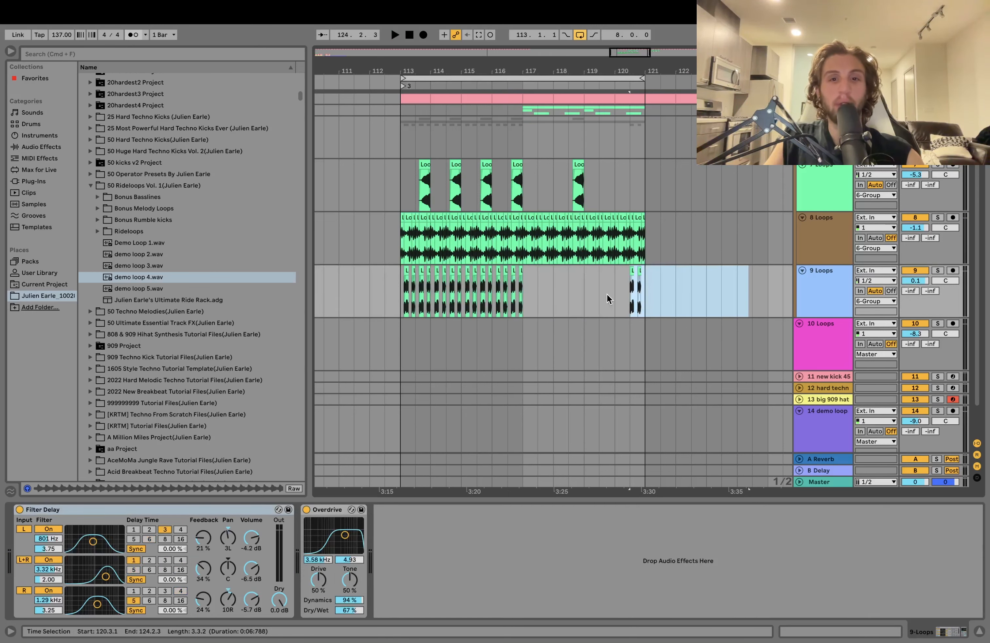
left_click(615, 294)
key("space")
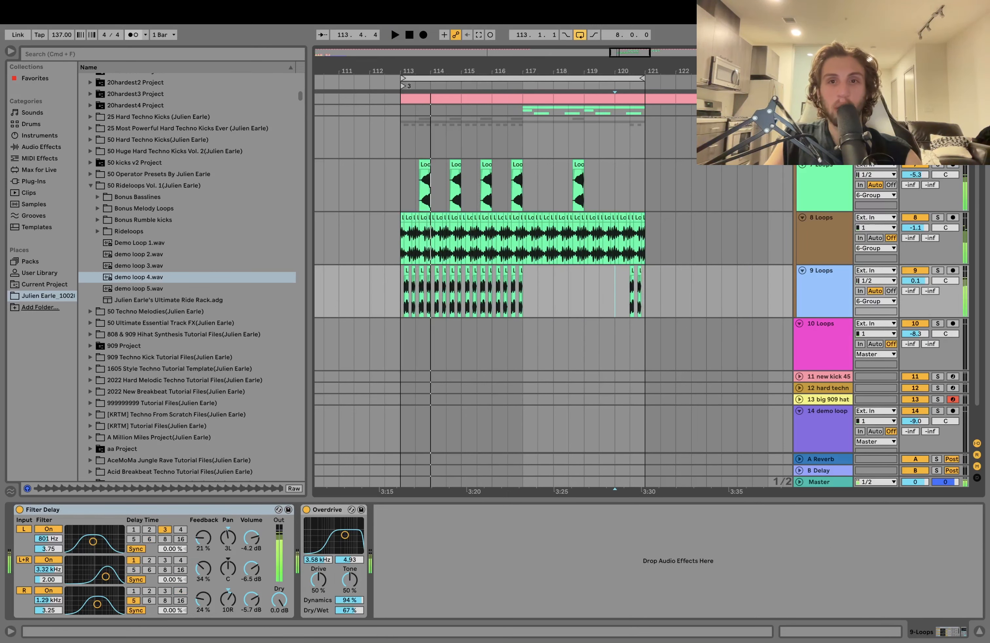
- Insert an EQ Eight on the 3 Loops track and automate its band 8 frequency from bar 113
scroll(553, 267, "up", 5)
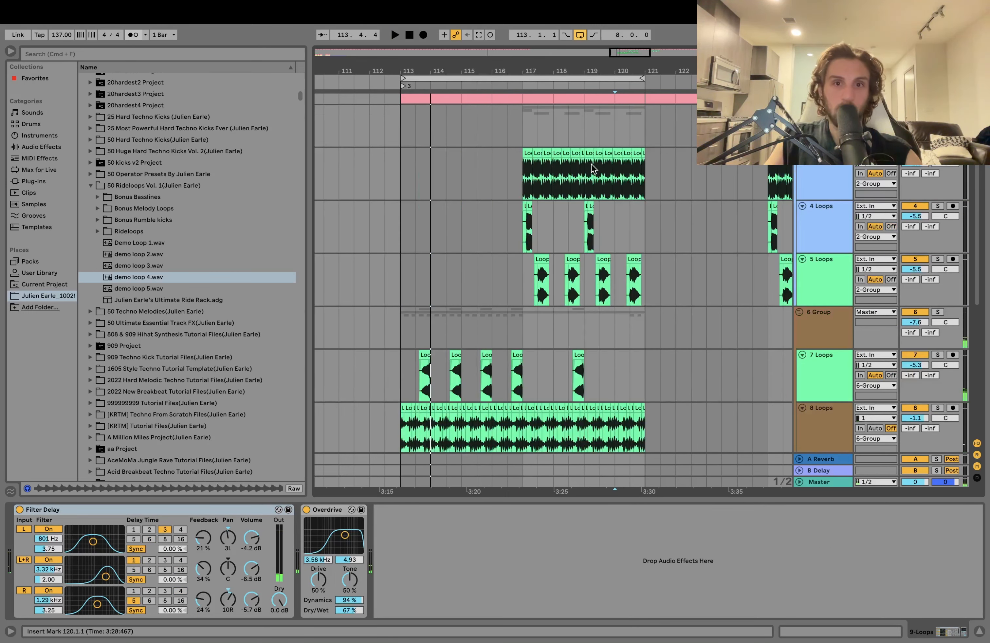
left_click(521, 188)
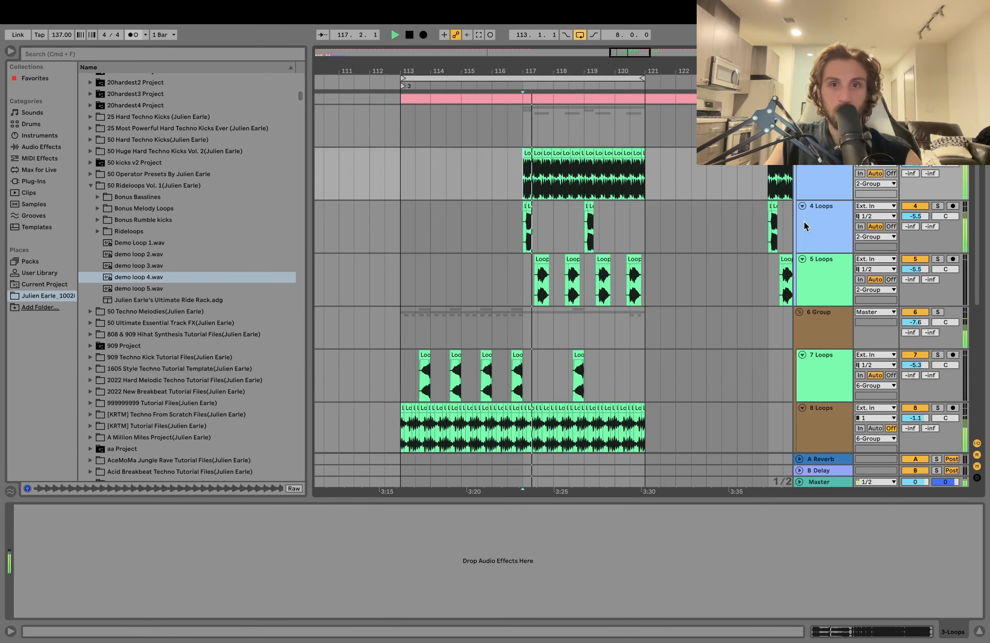
left_click(634, 257)
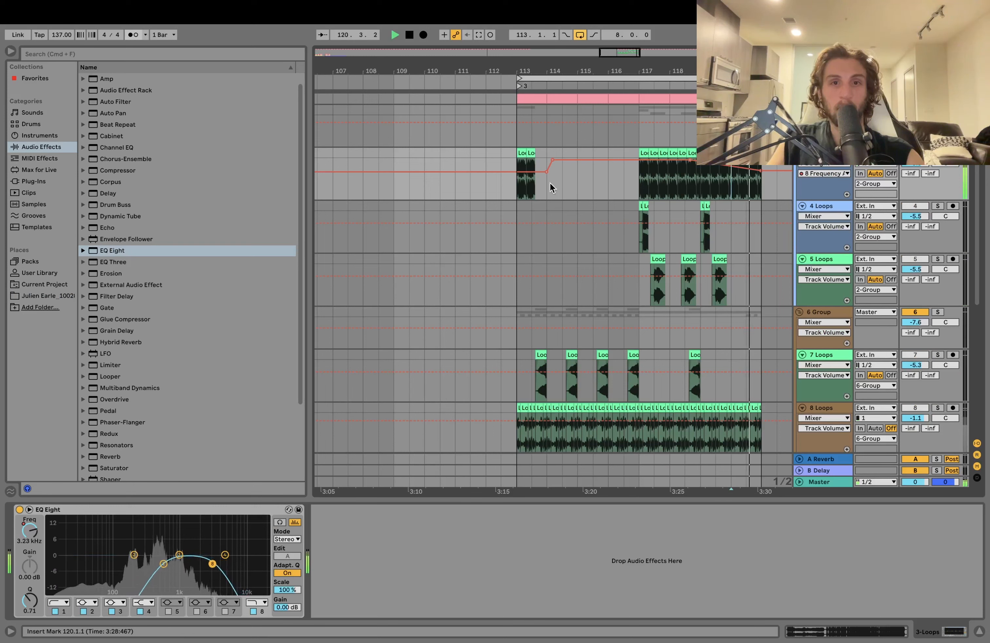
left_click(516, 171)
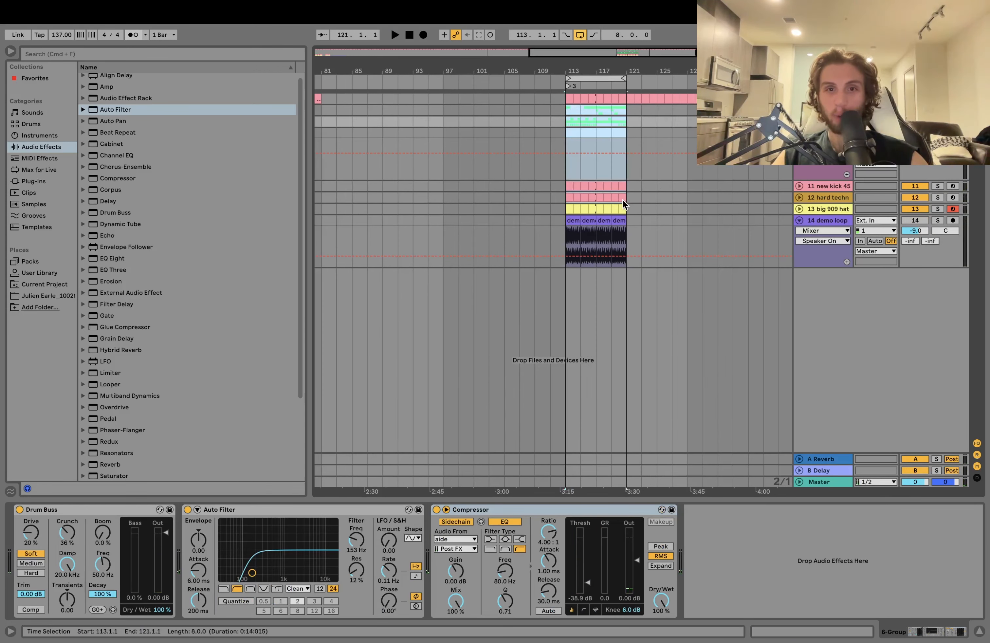
- Bring in disto loop 3 from bar 113 and replace the demo loop 4 track with two Ride tracks spanning bars 129 to 145
left_click(621, 218)
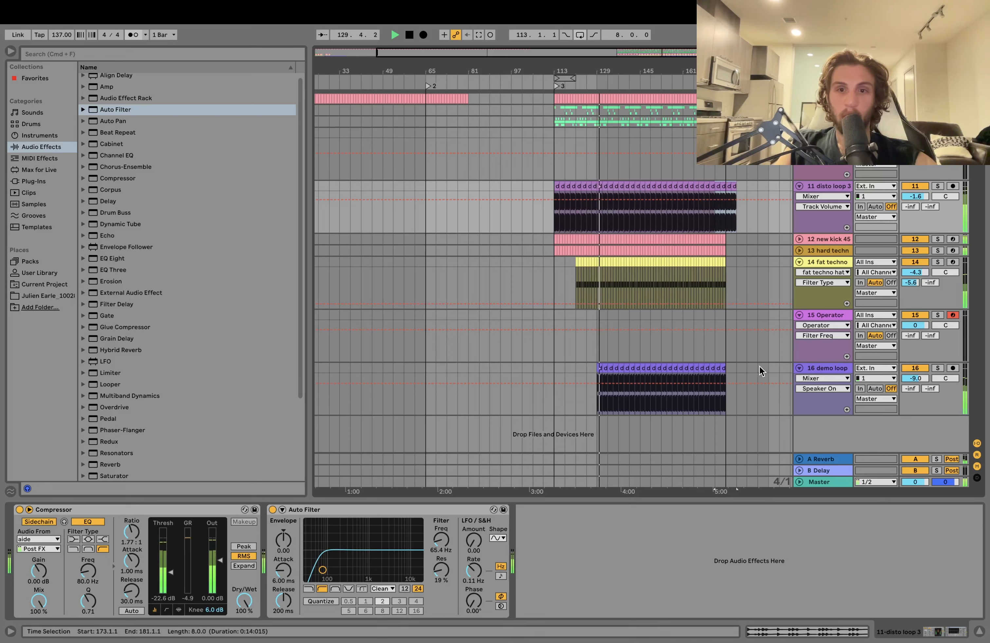
left_click_drag(757, 368, 598, 370)
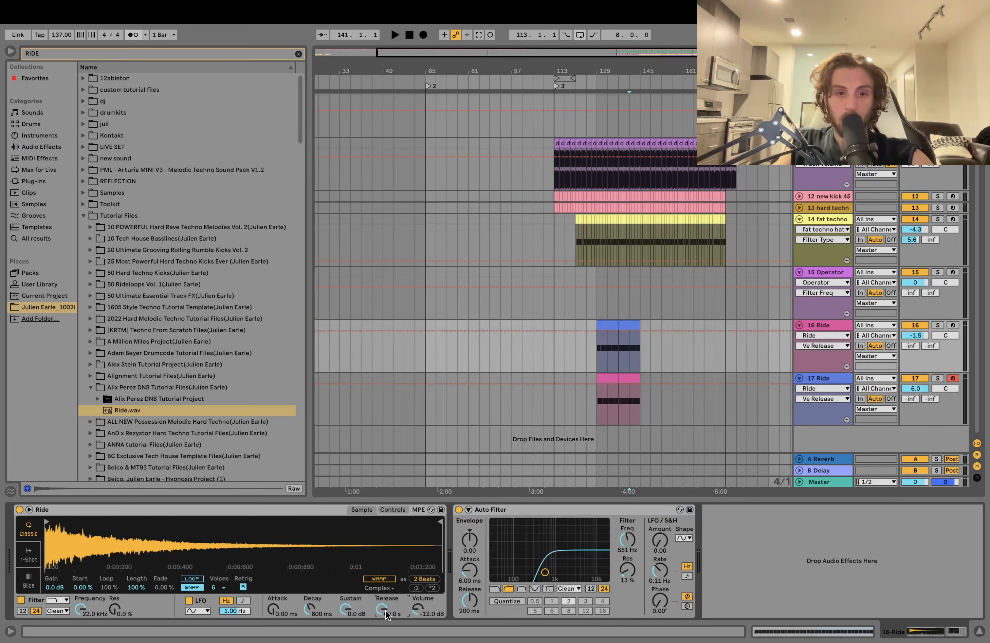
left_click_drag(568, 510, 608, 400)
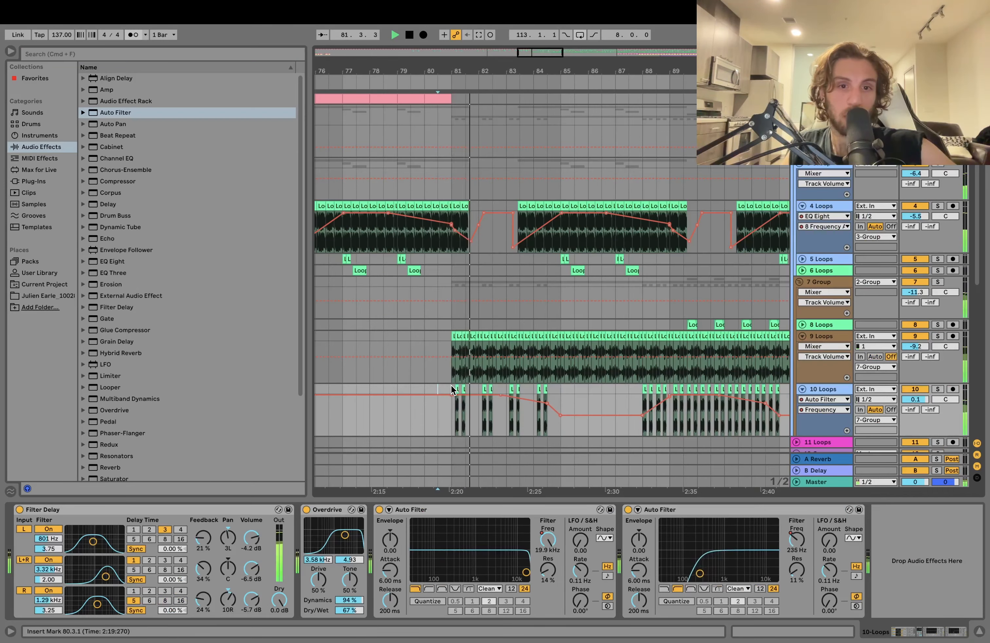
- Select the 10 Loops chops between bars 81 and 85 to examine their rhythm and filter automation
left_click(562, 390, "shift")
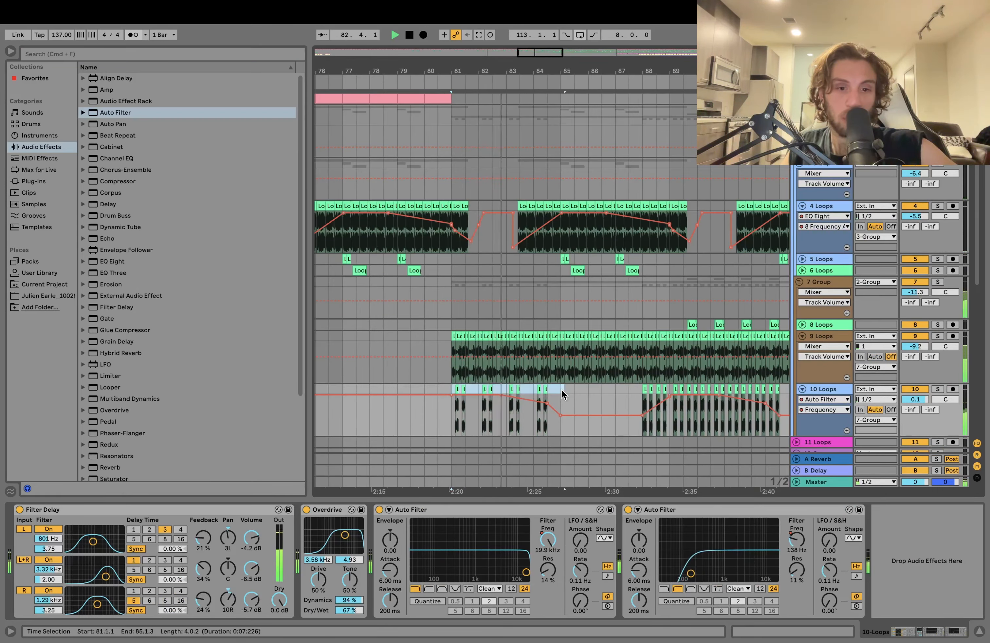
left_click_drag(562, 390, 560, 390)
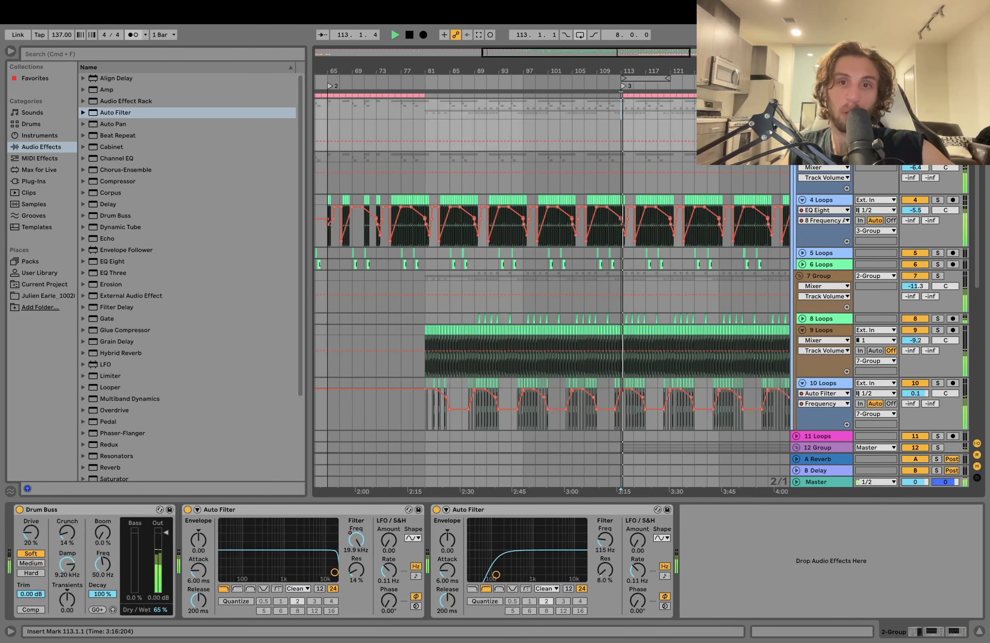
- Thin out the rides after bar 177 by removing the 20 Ride clips and keeping only bars 189 to 197 of 19 Ride
scroll(552, 283, "down", 10)
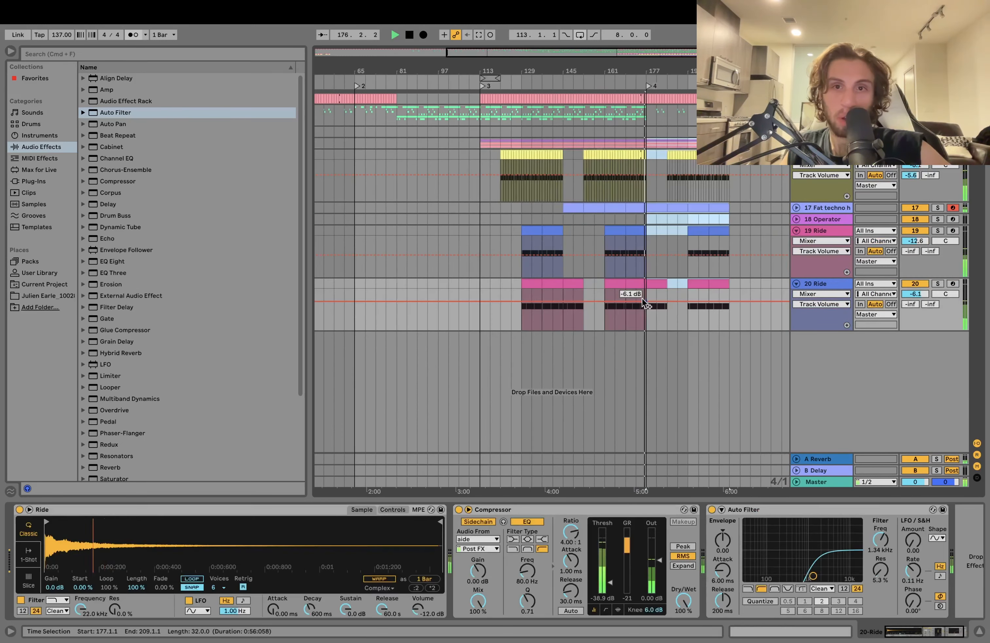
left_click(694, 165)
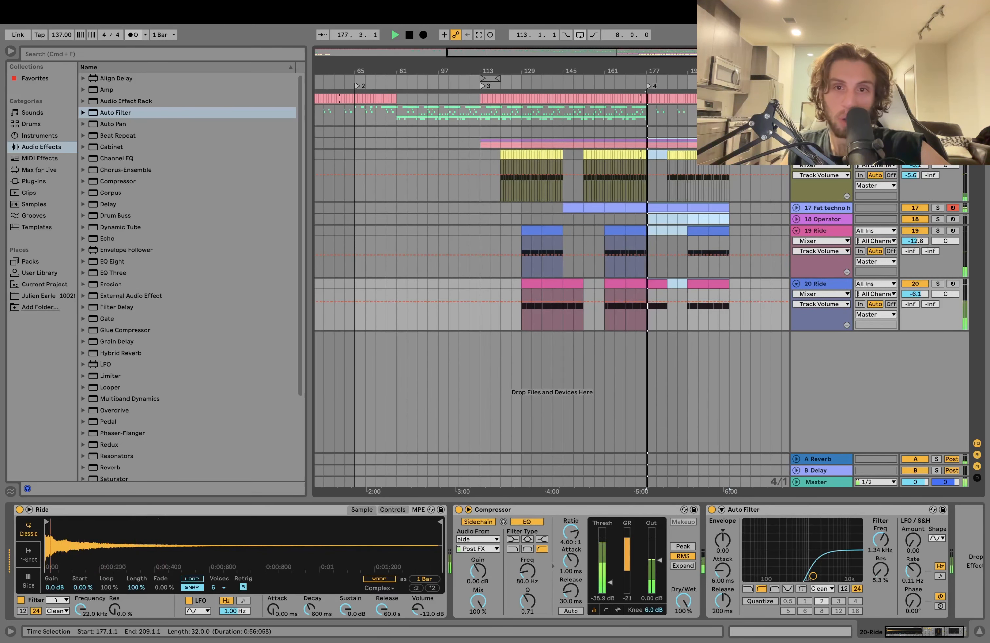
left_click(724, 142)
left_click(691, 145)
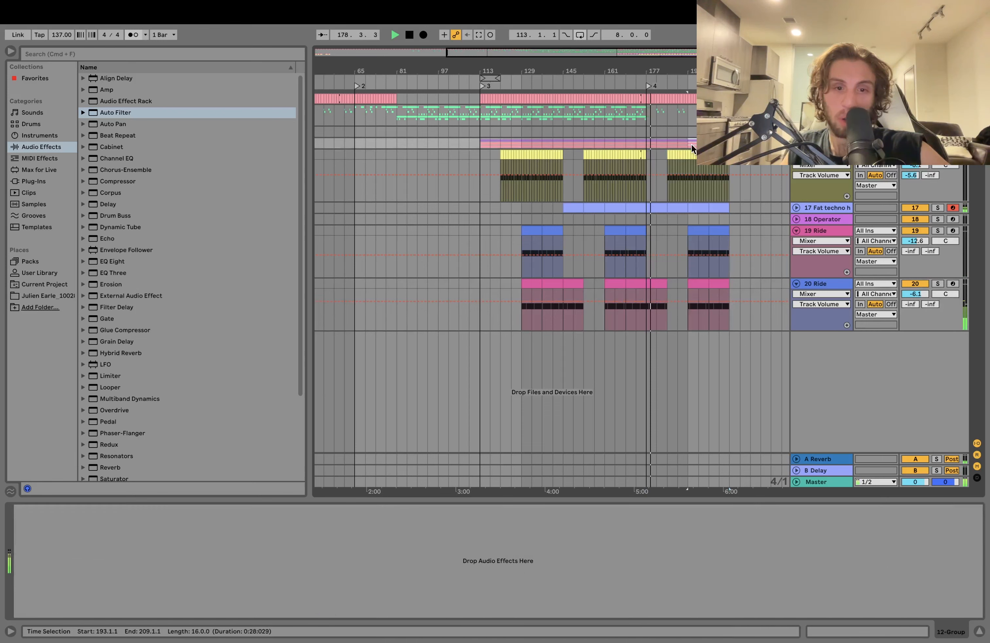
left_click(654, 284)
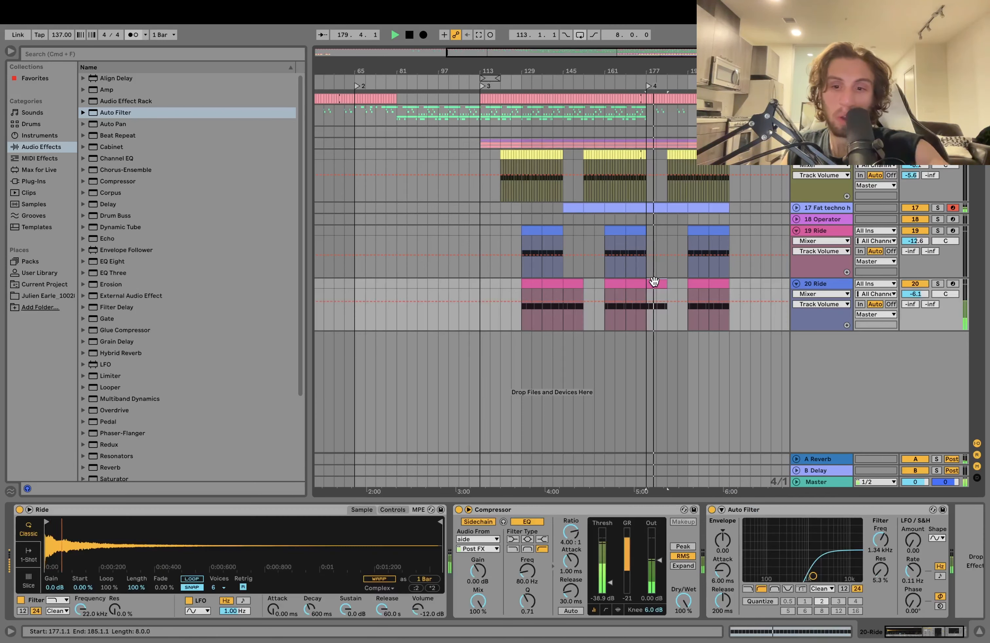
left_click(643, 243)
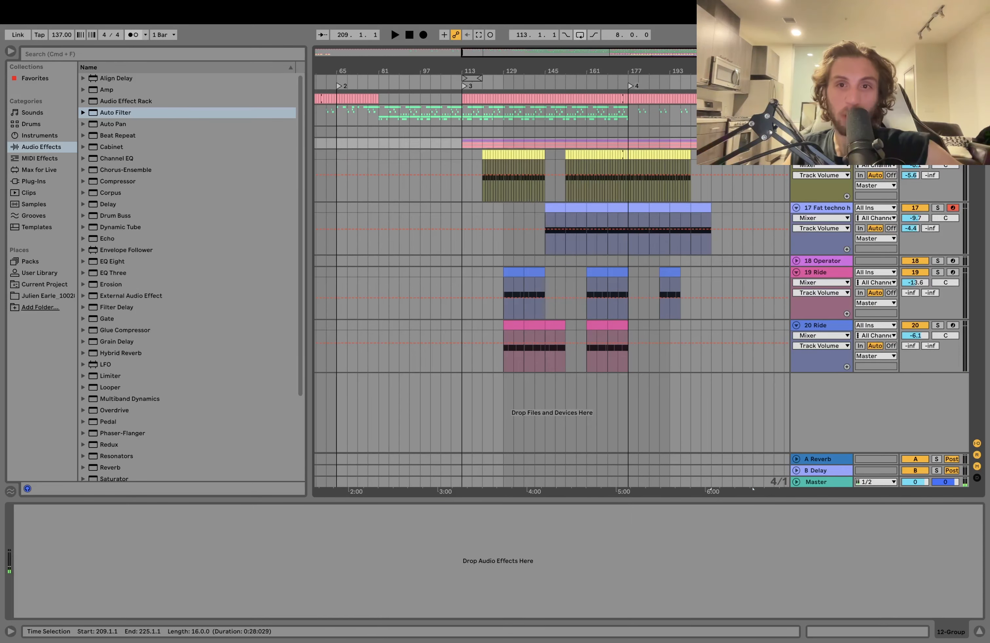
- Duplicate the 12 Group kick and disto loop clips from bar 1 to fill the section up to bar 81
scroll(552, 267, "left", 8)
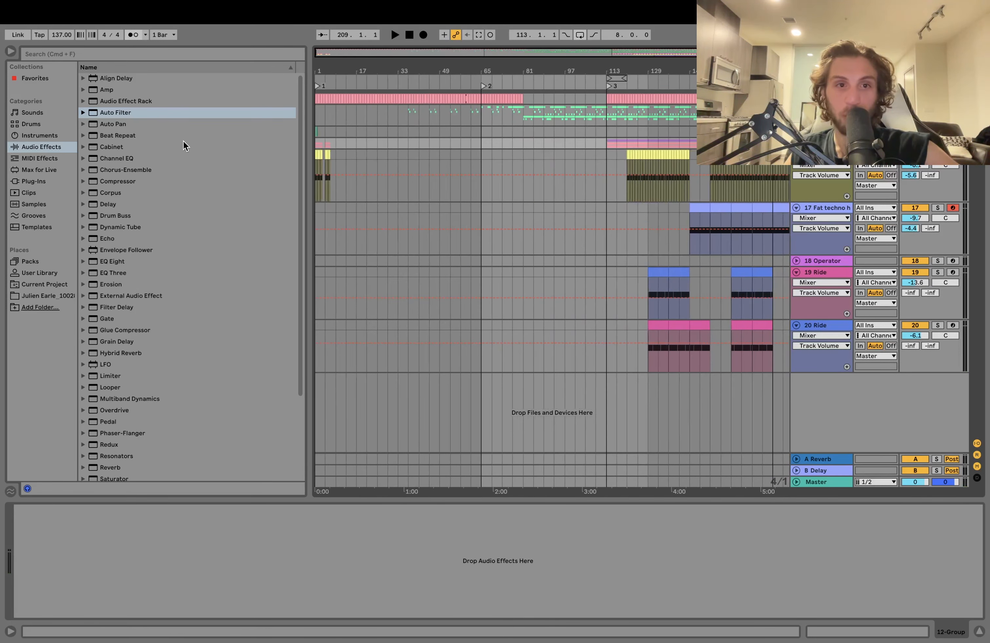
left_click(320, 143)
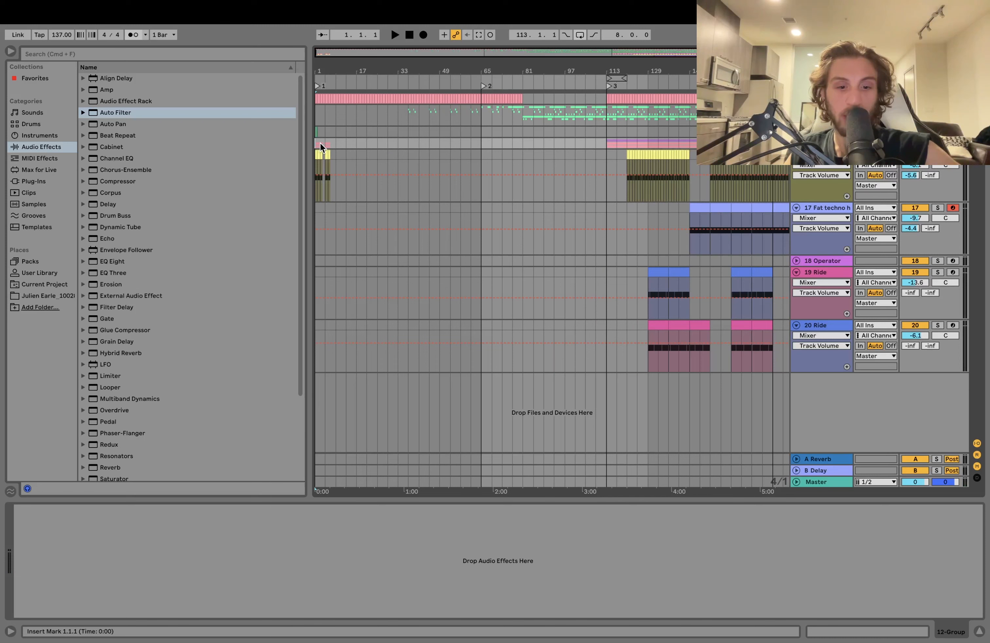
key("super+d")
key("super+d")
key("super+d")
key("super+d")
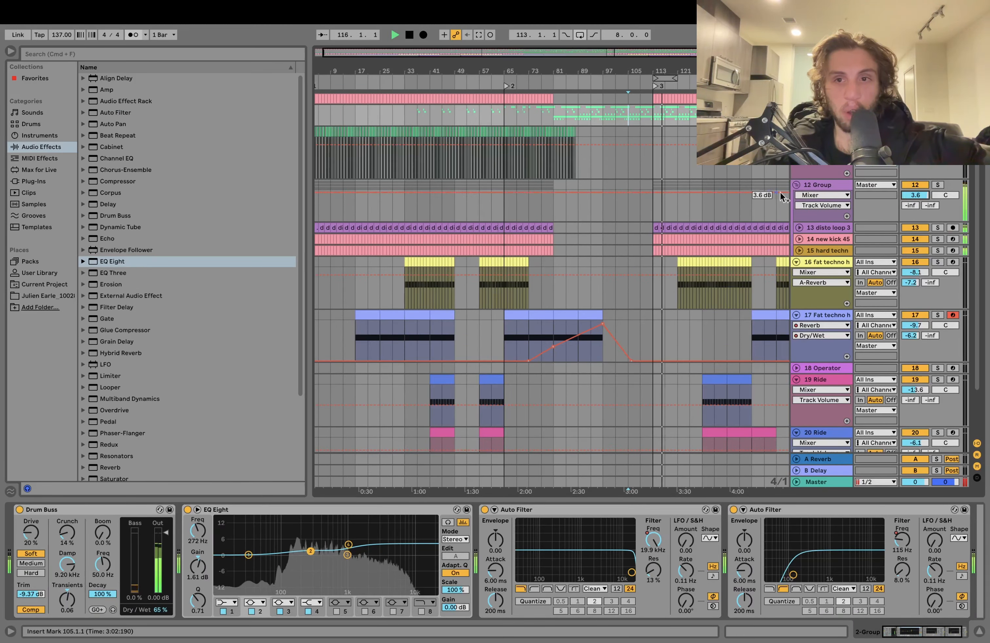
- Set the 12 Group track volume to 2.9 dB and fold the 2-Group loop tracks
left_click(856, 191)
left_click_drag(902, 196, 903, 199)
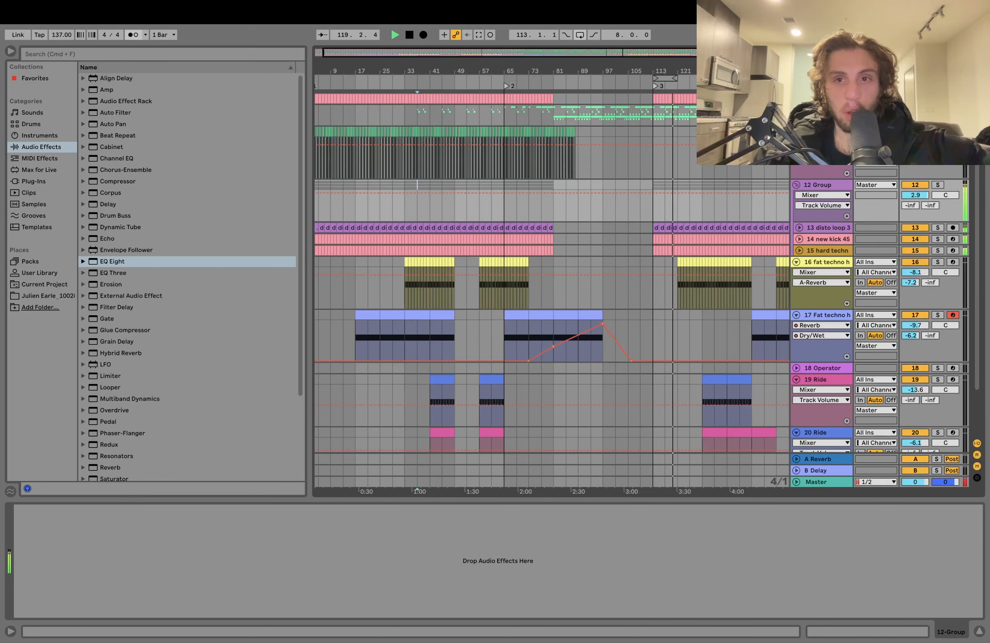
scroll(784, 175, "up", 5)
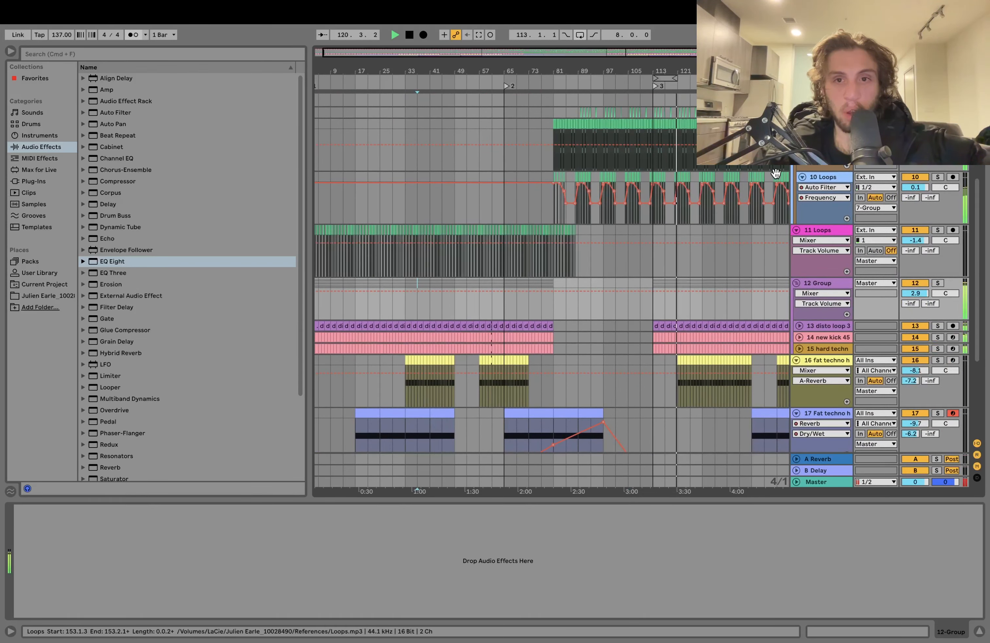
scroll(775, 173, "up", 5)
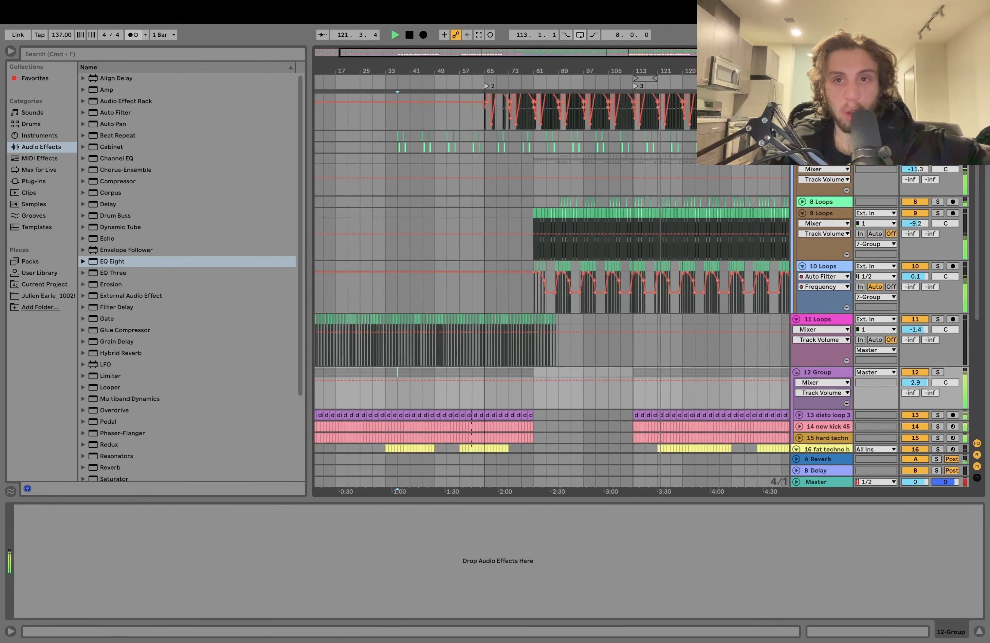
left_click(824, 136)
left_click(799, 135)
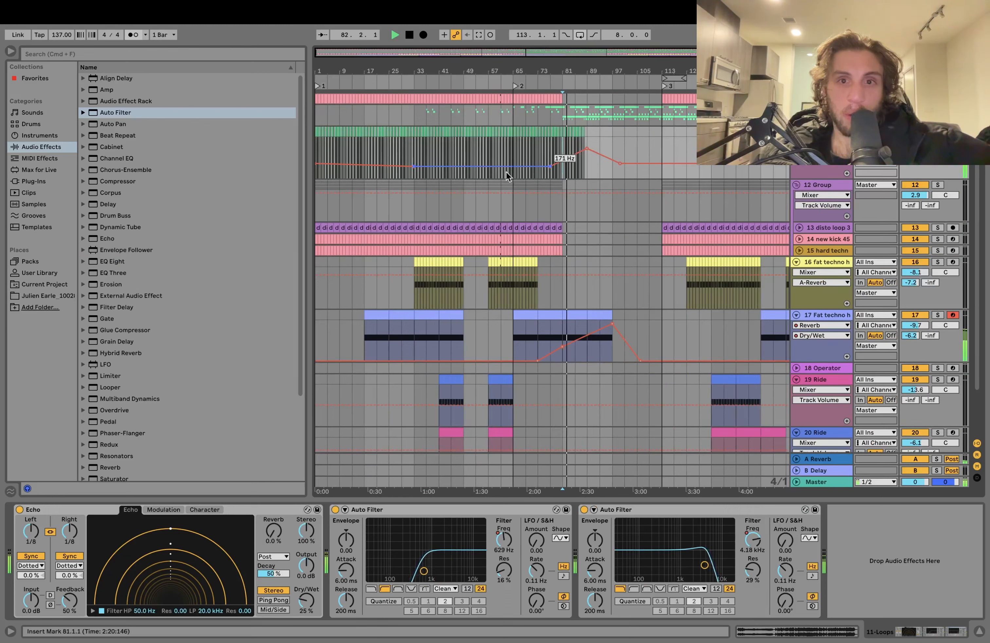
- Lower the Auto Filter frequency automation peak of 11 Loops near bar 89 and audition from bars 65 and 41
left_click_drag(587, 149, 587, 155)
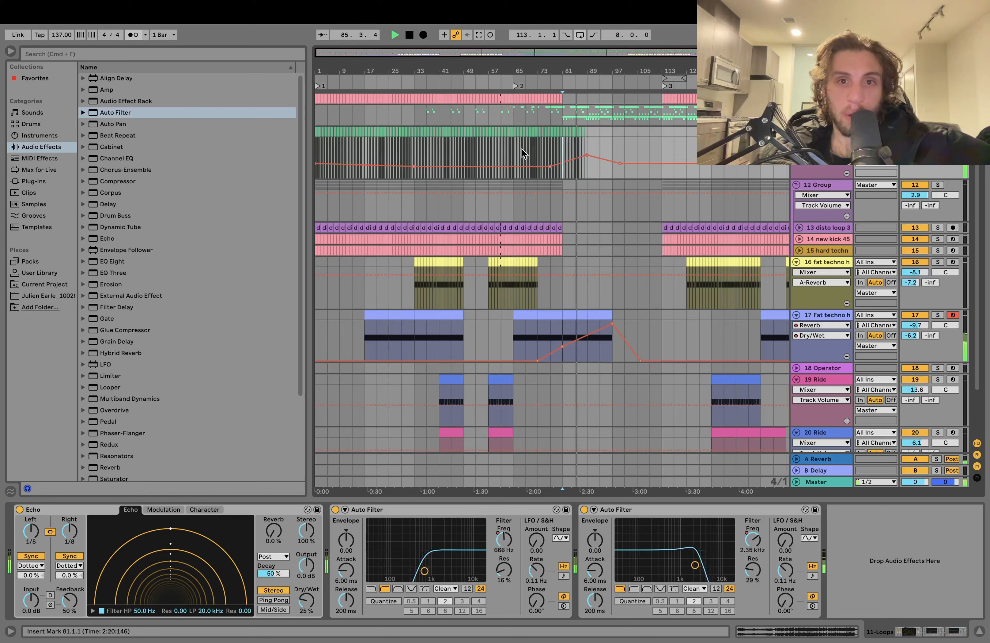
left_click(506, 149)
key("space")
key("space")
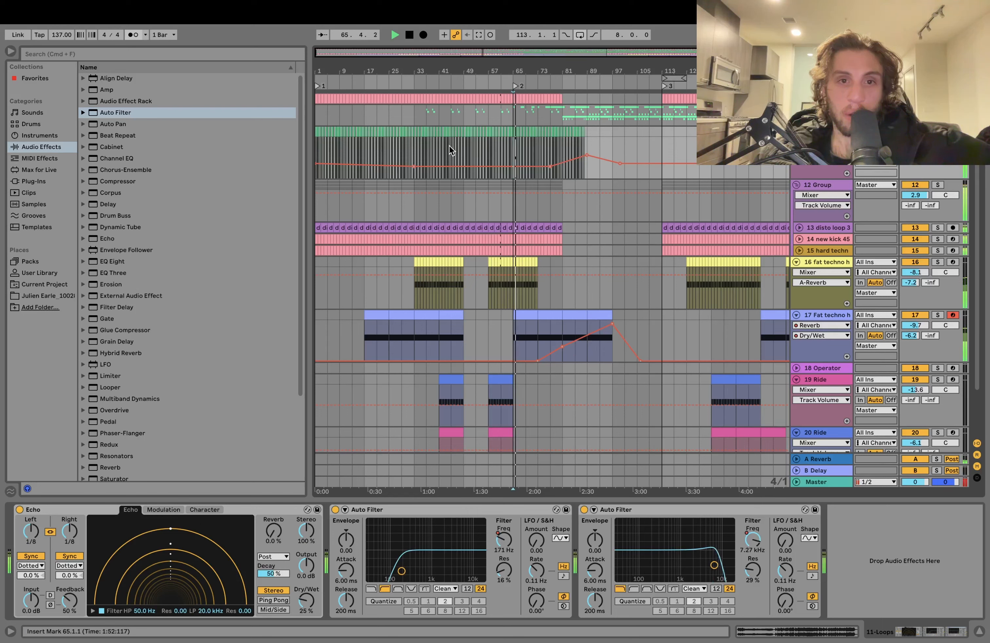
left_click(439, 150)
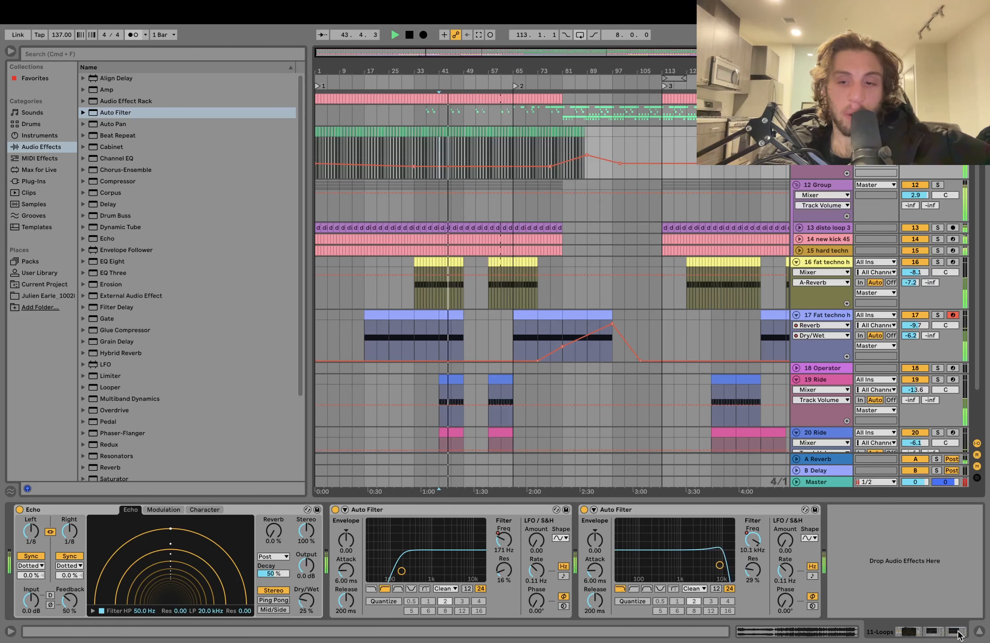
- Show the first Auto Filter's frequency automation on the 2-Group and raise its bar 33 breakpoint to about 5.8 kHz
left_click(977, 632)
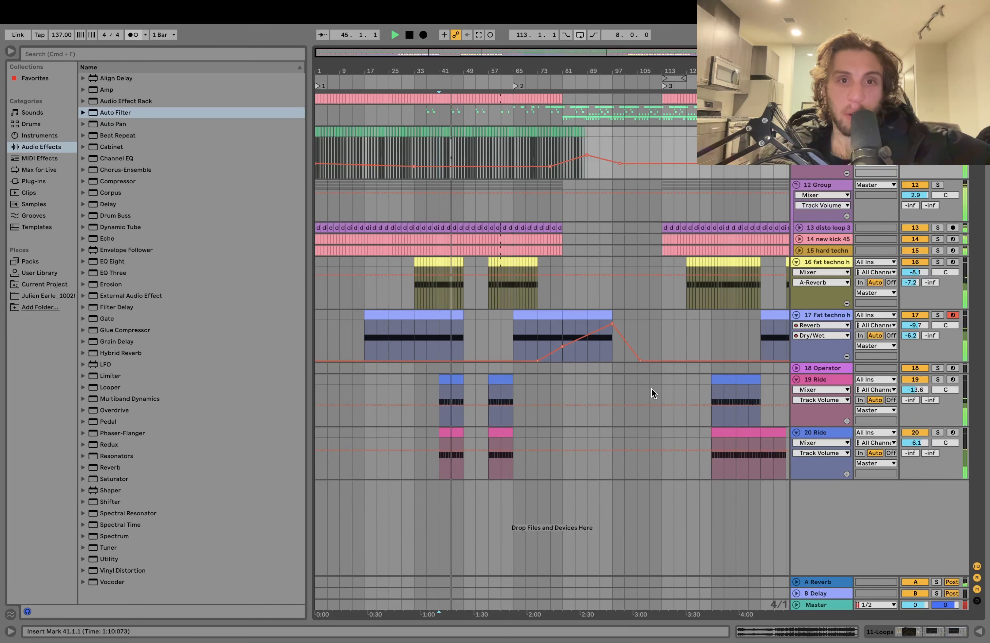
double_click(818, 110)
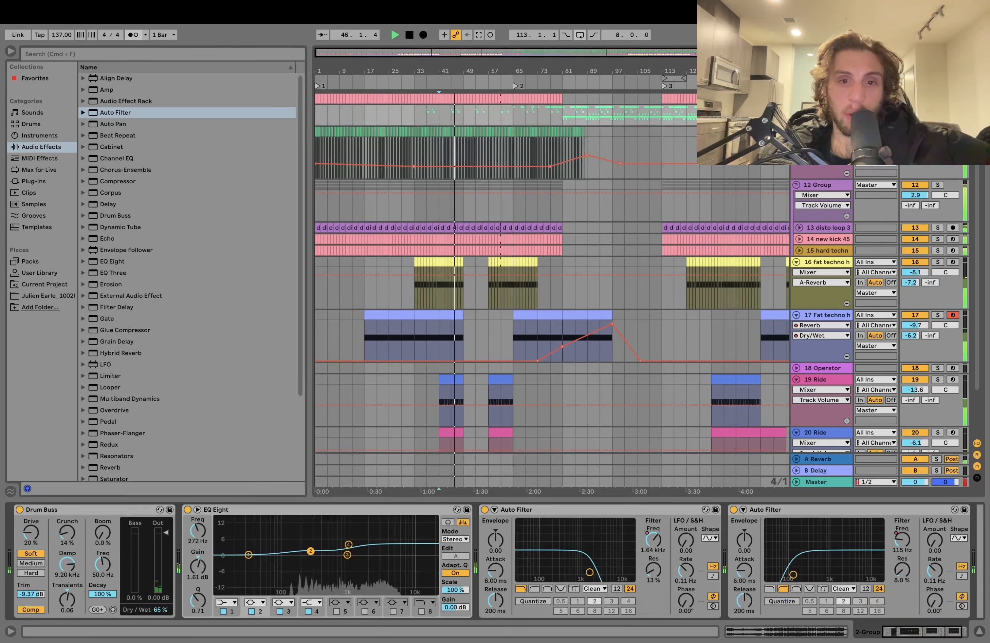
right_click(651, 543)
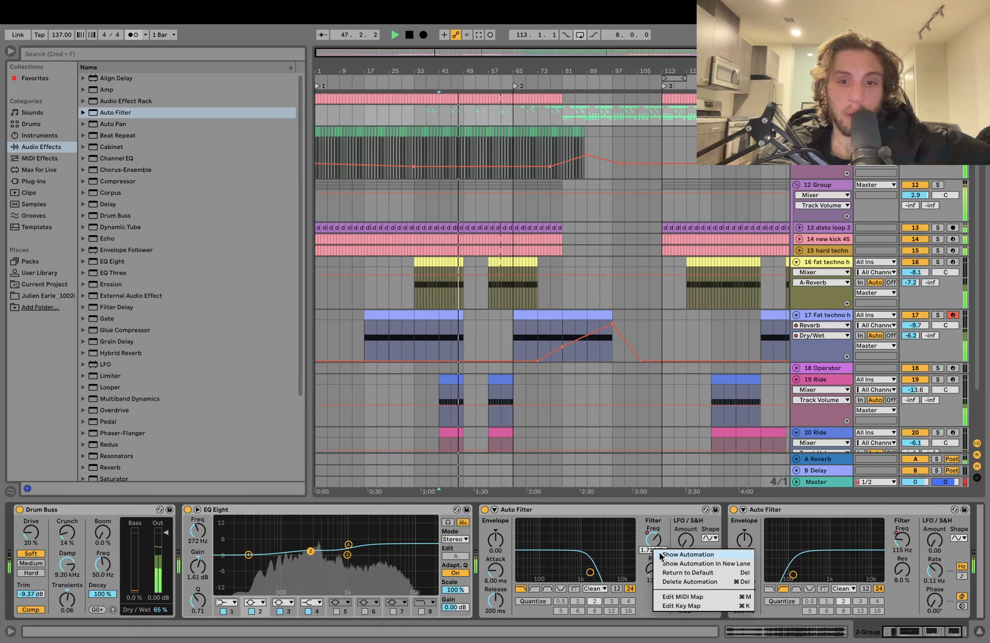
left_click(667, 554)
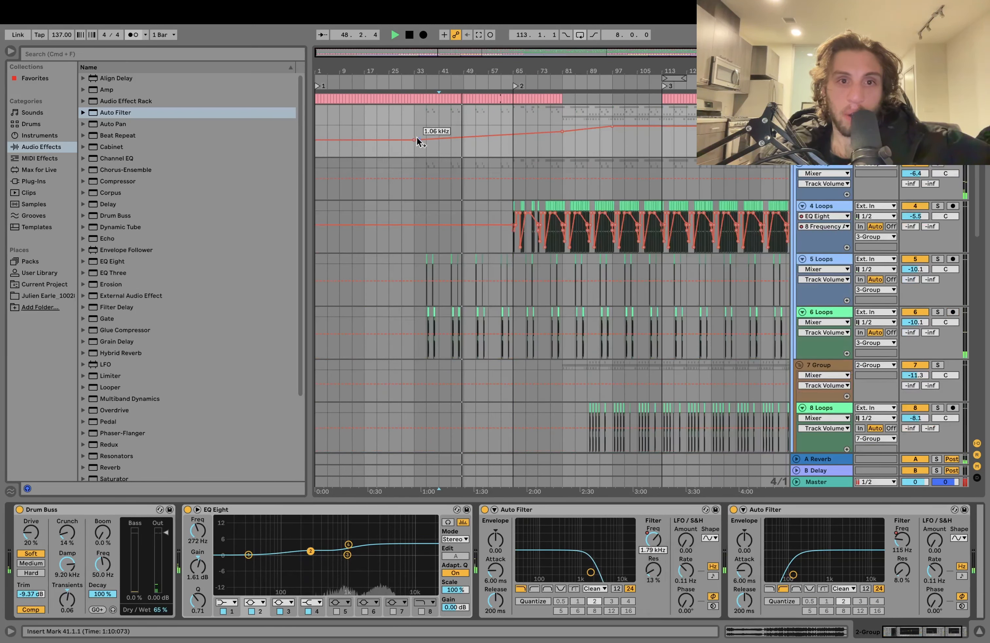
left_click_drag(414, 139, 414, 132)
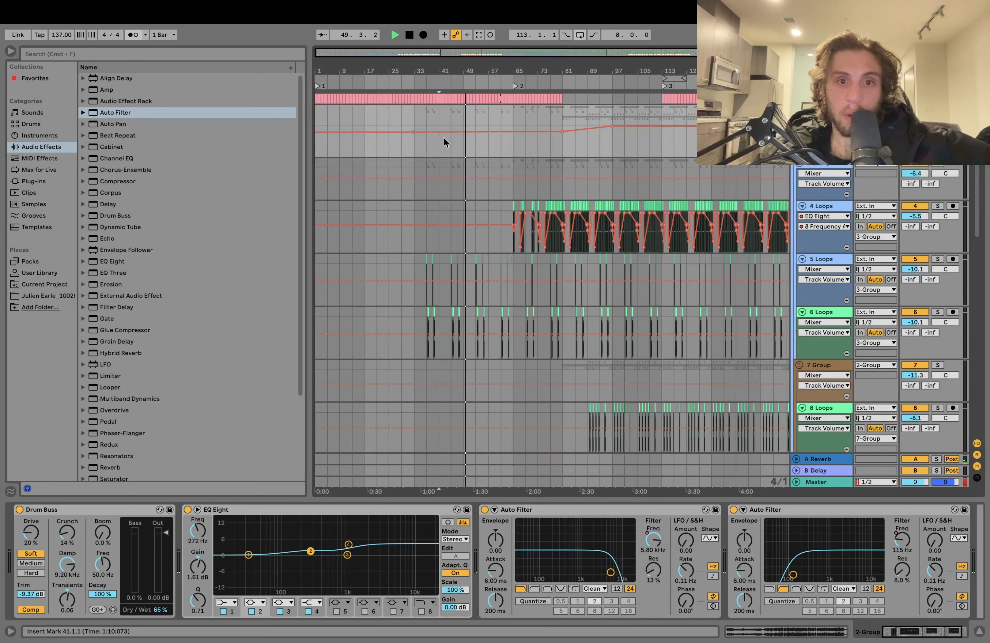
left_click(451, 146)
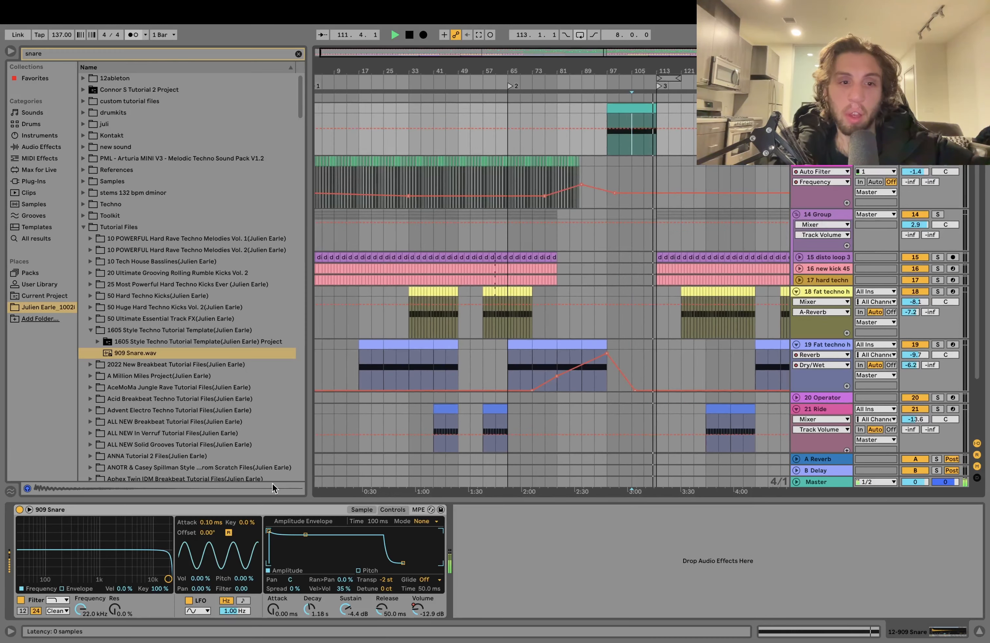
- Clear the snare search and audition the end of the 909 Snare build-up leading into bar 113
left_click(299, 54)
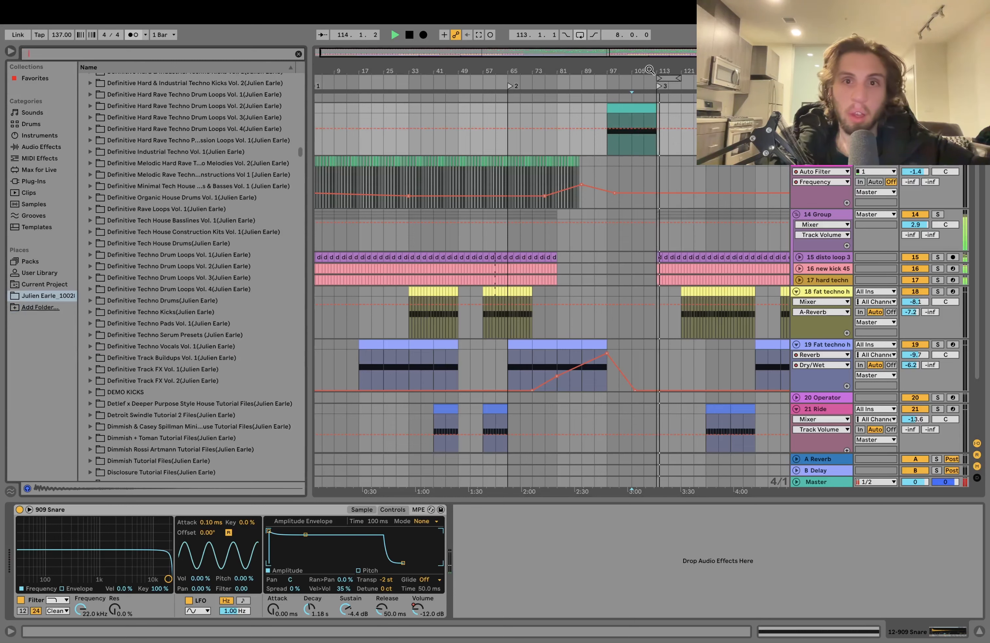
left_click_drag(649, 71, 650, 129)
left_click(664, 144)
key("space")
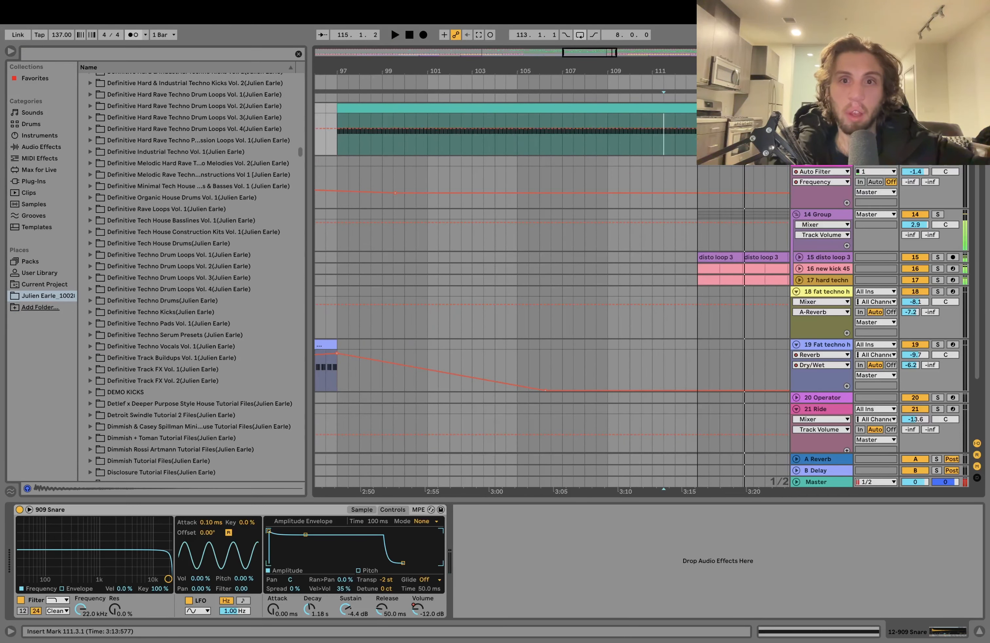
key("space")
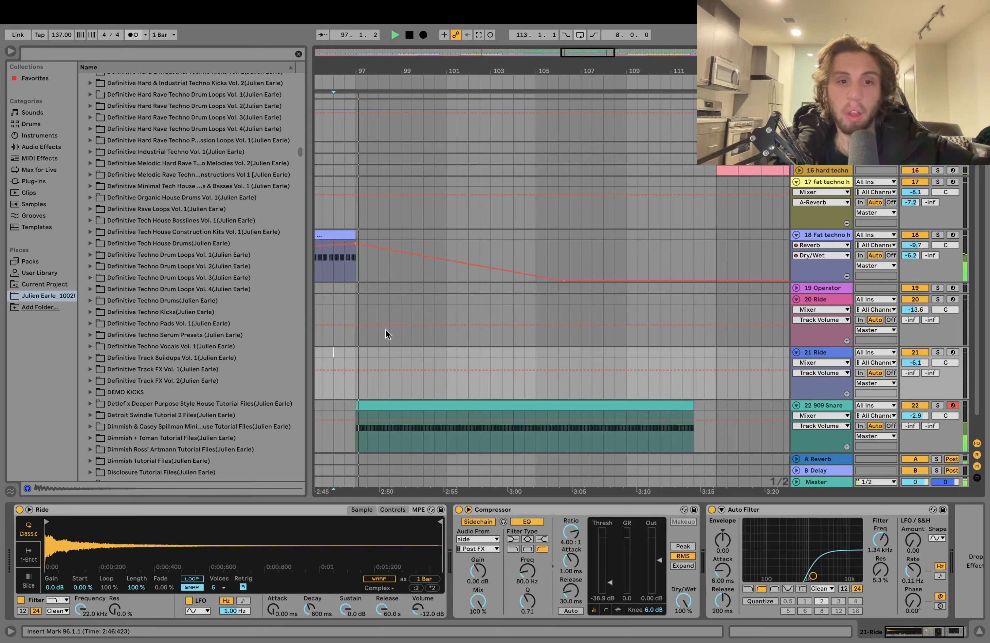
- Select the 2-Group at bar 113, list the audio effects and audition the drop from there
scroll(586, 279, "up", 5)
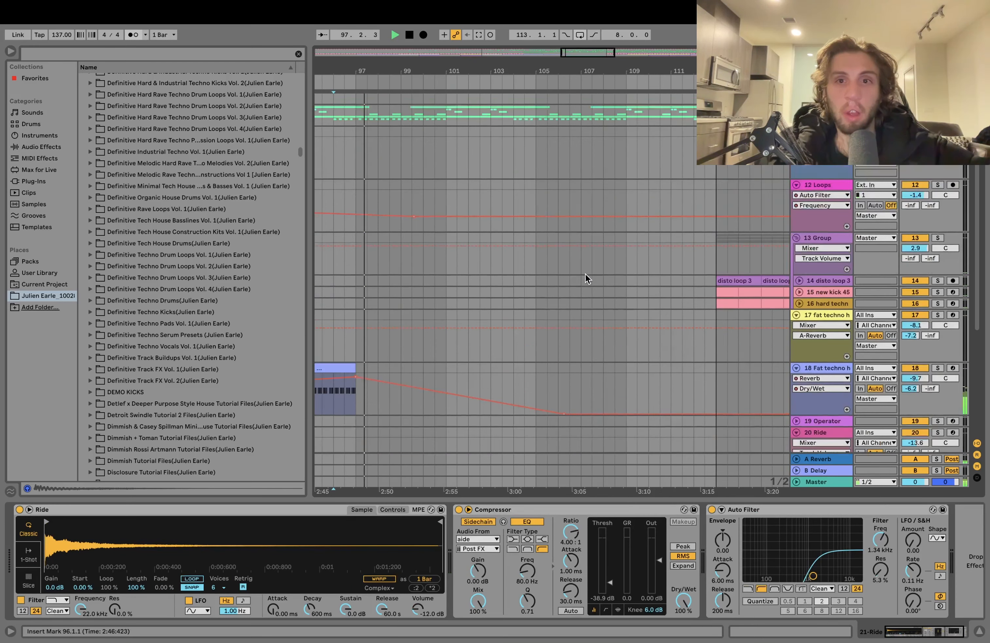
left_click(716, 144)
key("space")
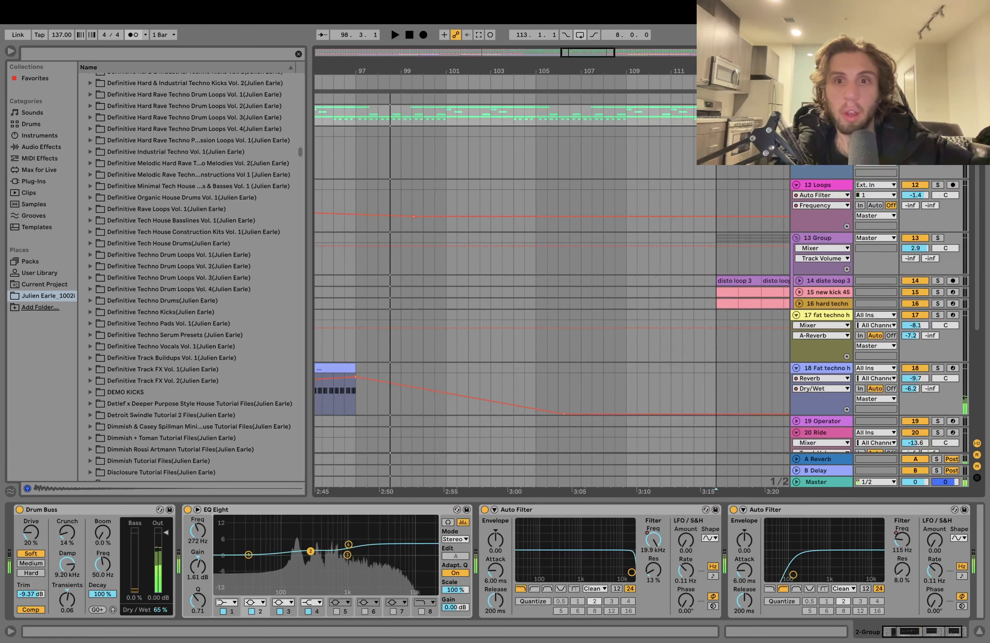
left_click(41, 147)
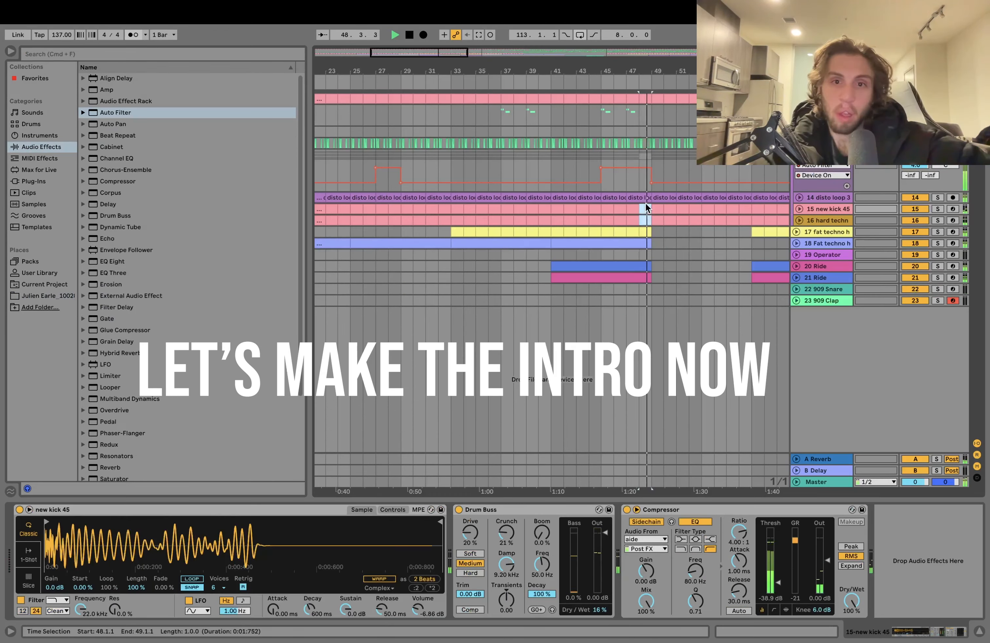
key("space")
key("space")
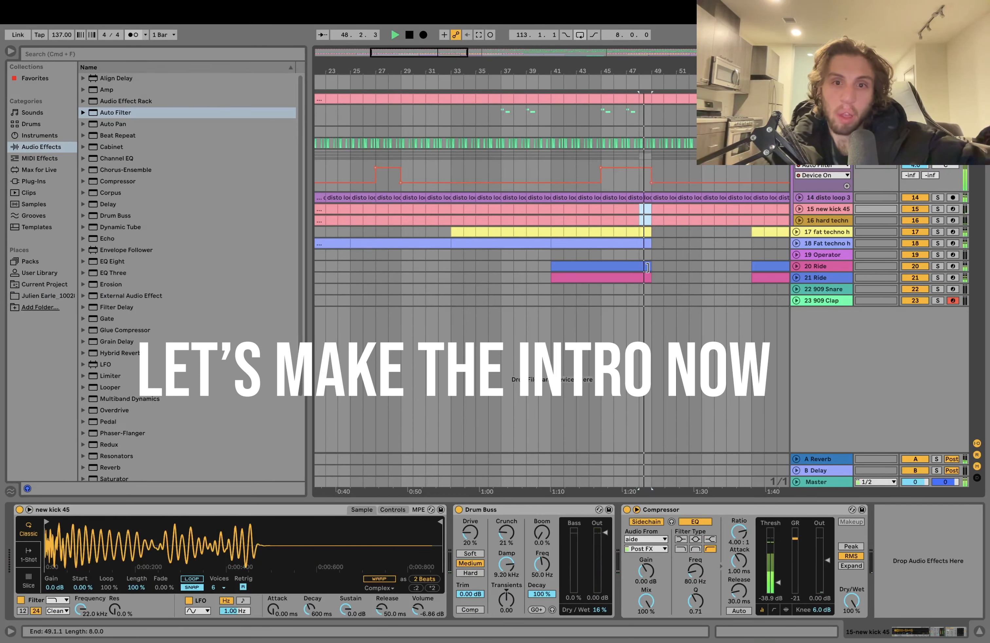
- Trim the end of the 20 Ride clip back to bar 48
left_click_drag(650, 268, 630, 270)
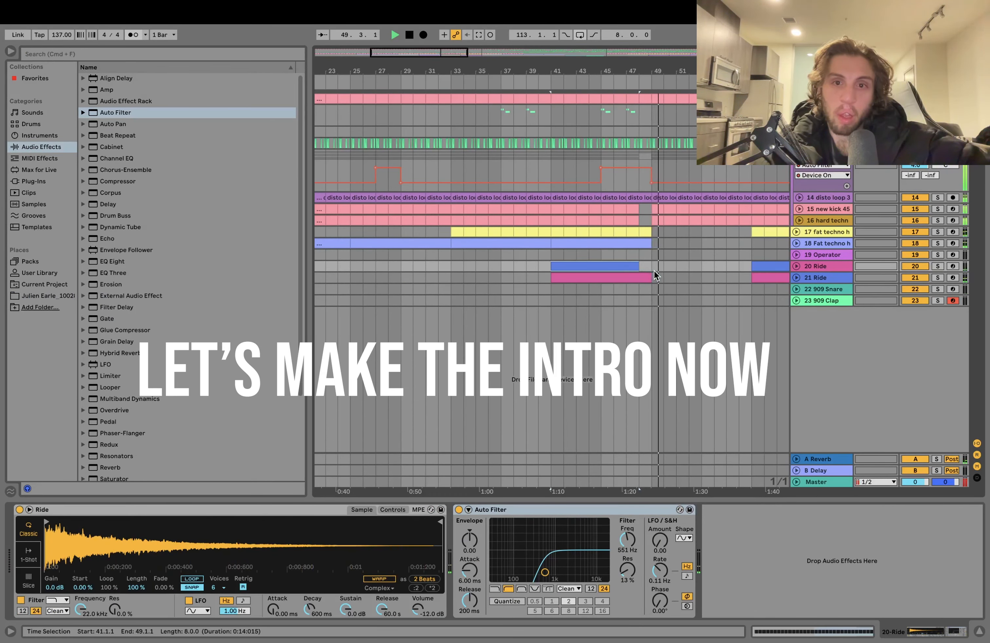
- Show the on/off automation of the 13-Group's first Auto Filter and switch the filter on from bar 119 to 121
scroll(654, 269, "right", 5)
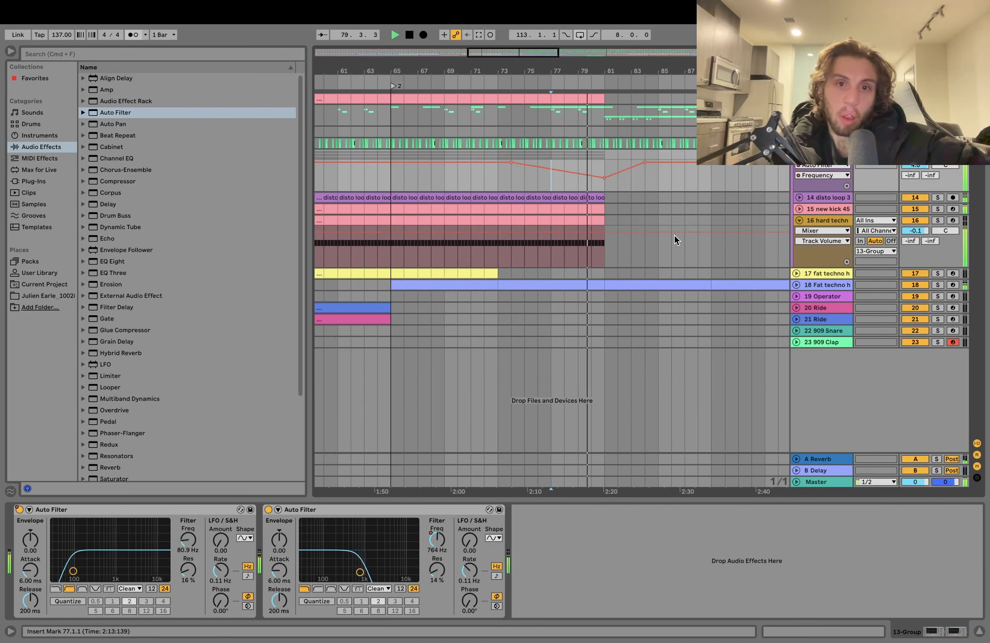
scroll(642, 239, "right", 20)
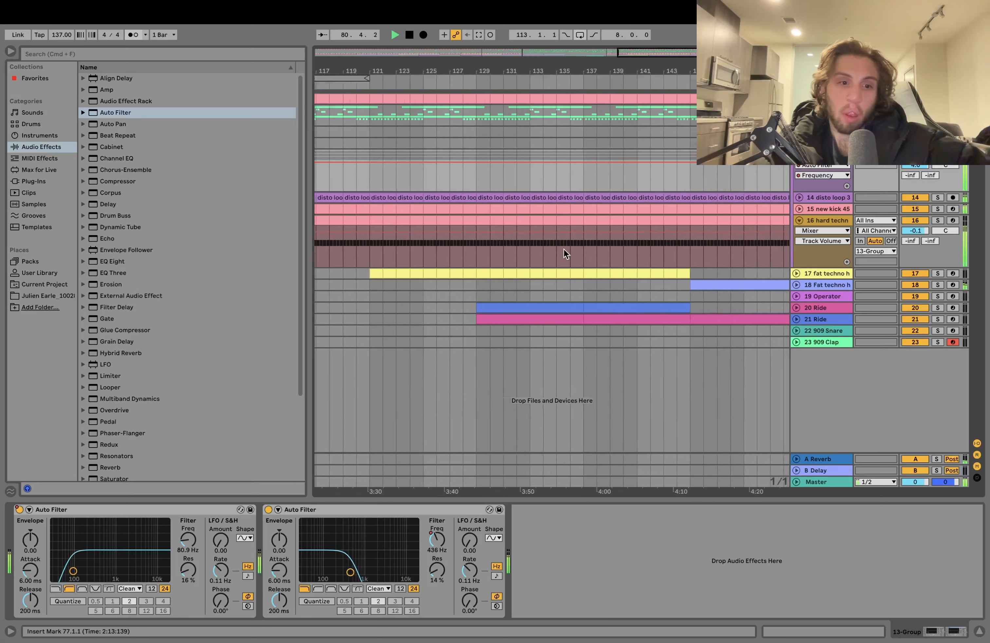
right_click(21, 512)
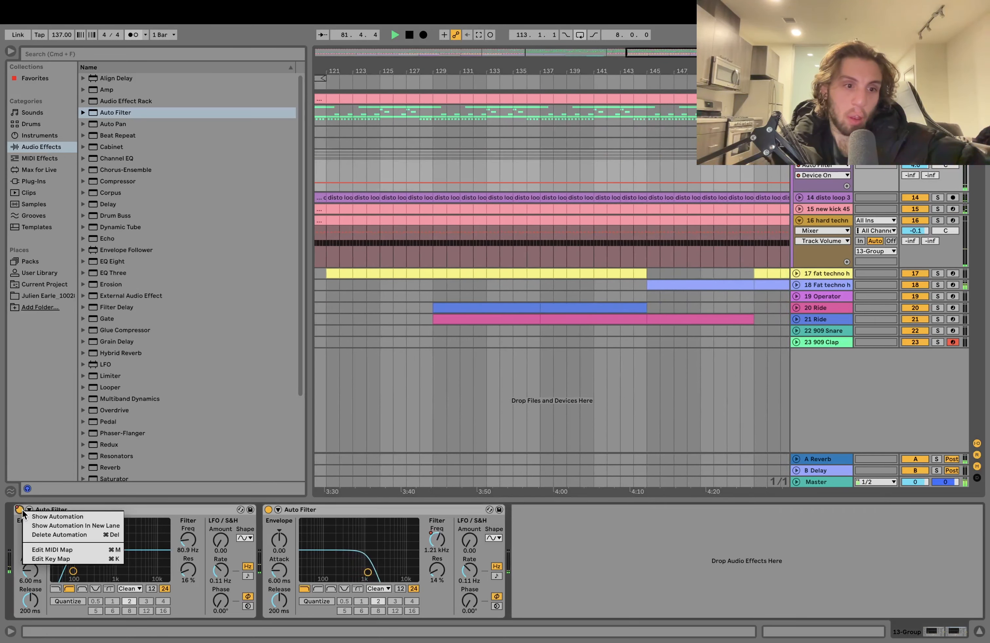
left_click(46, 515)
scroll(417, 279, "left", 3)
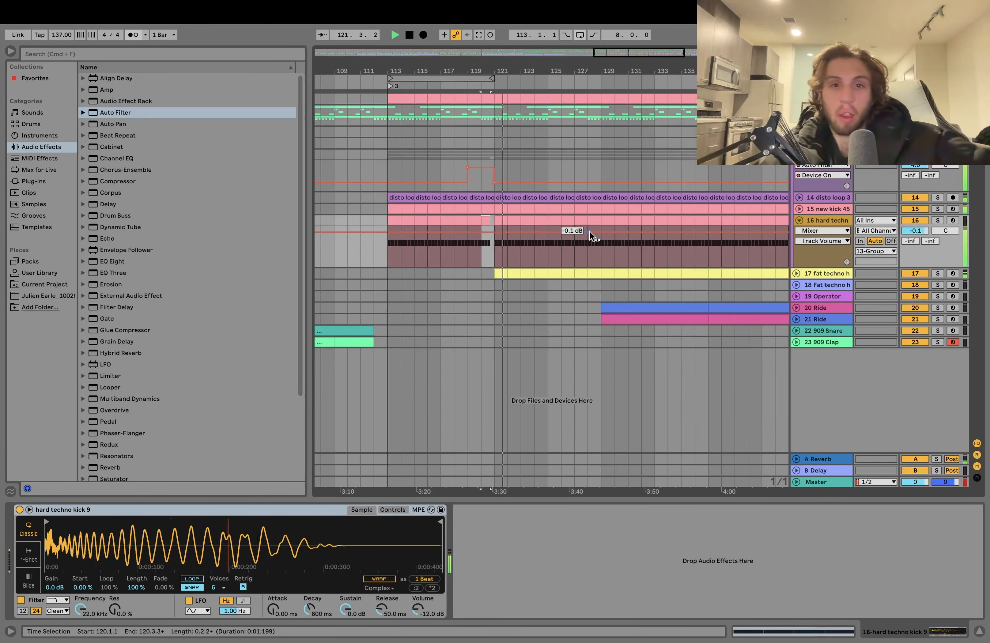
- Turn on the low cut of the Crash track's Reverb and shift its input filter to 4.32 kHz with a bandwidth of 6.34
left_click(590, 241)
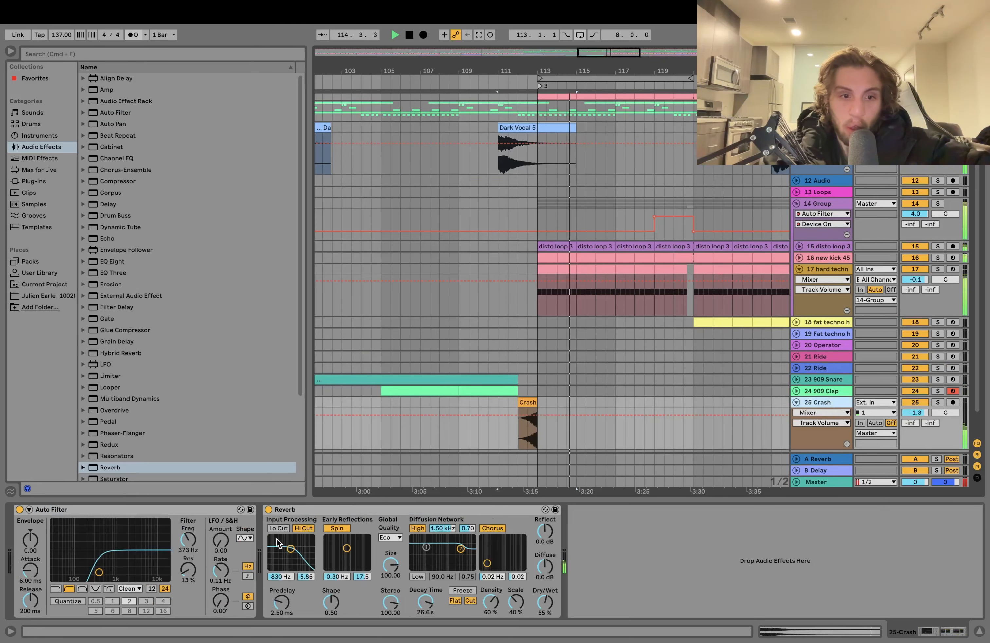
left_click(272, 529)
key("space")
left_click_drag(290, 549, 301, 547)
key("space")
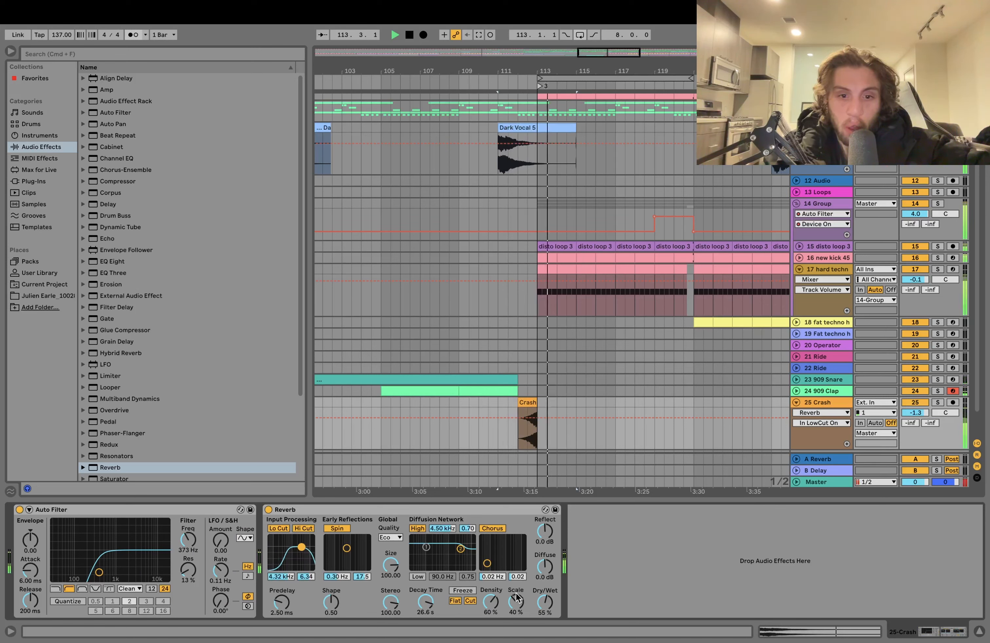
- Raise the Crash Reverb's density to 81% and increase its diffuse level to 4.5 dB and reflect level to 3.9 dB
left_click(503, 596)
left_click_drag(492, 601, 491, 584)
key("space")
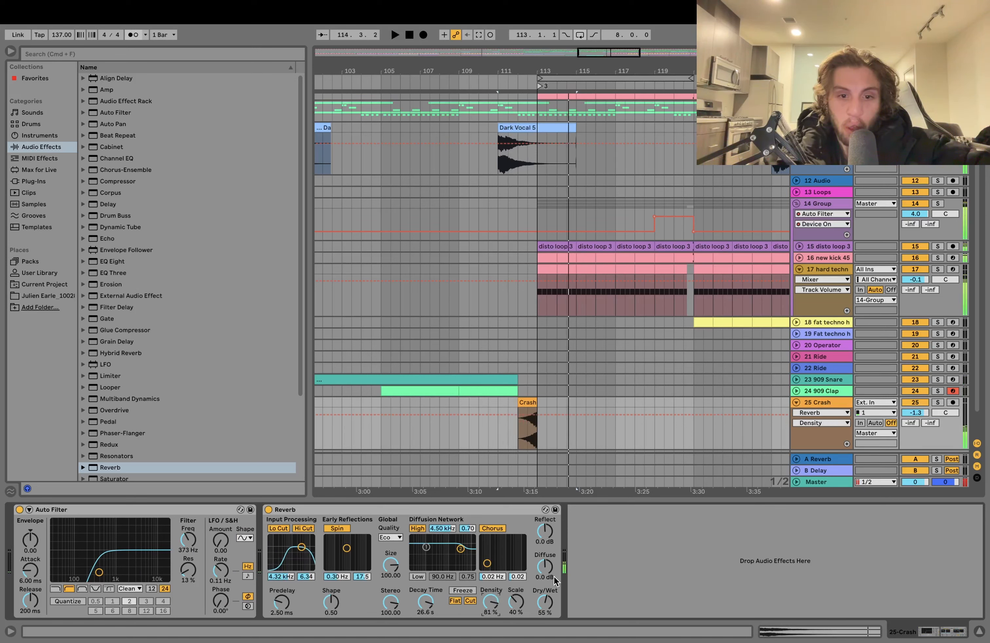
key("space")
left_click_drag(544, 566, 545, 515)
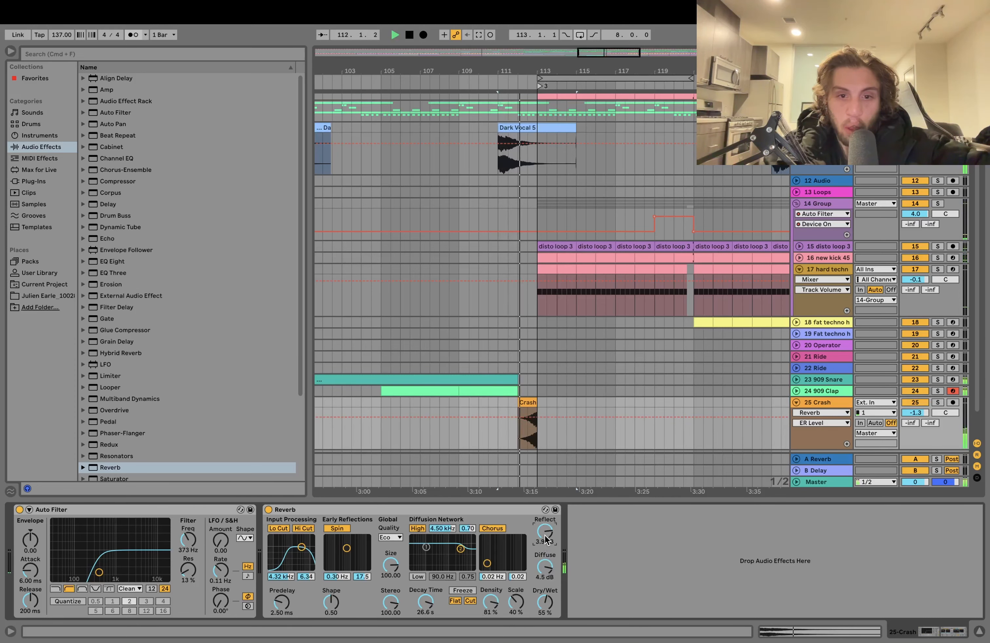
- Lower the Crash track volume to -8.5 dB and audition the crashes leading into bars 153 and 113
left_click_drag(916, 412, 920, 412)
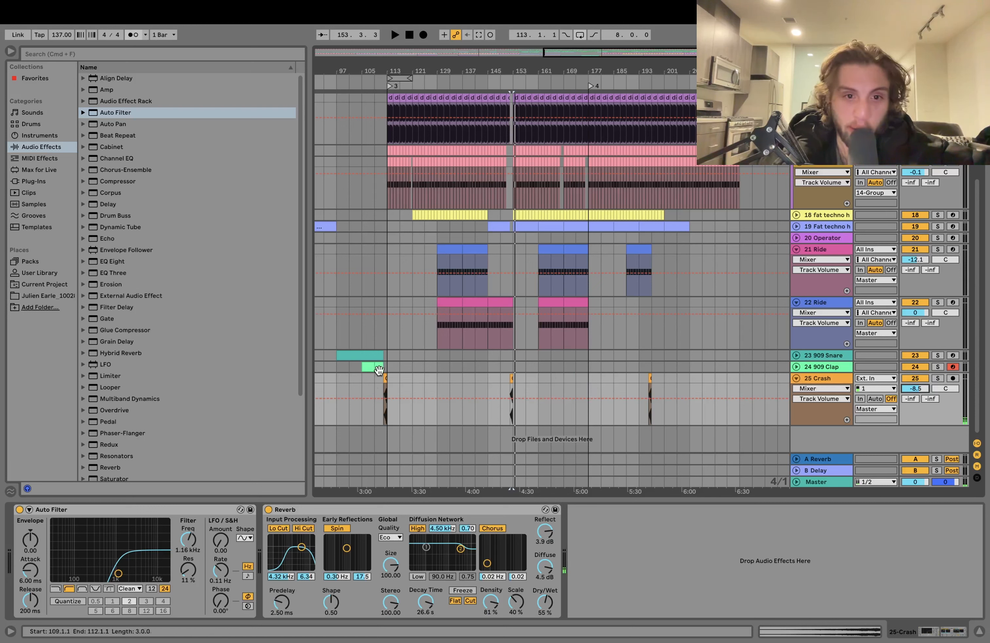
key("space")
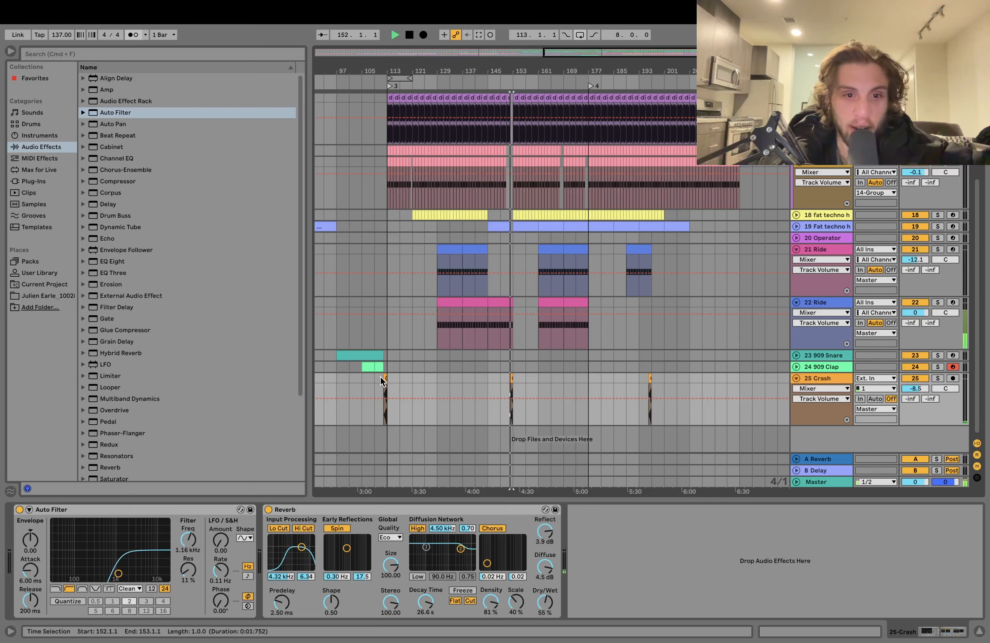
left_click(379, 381)
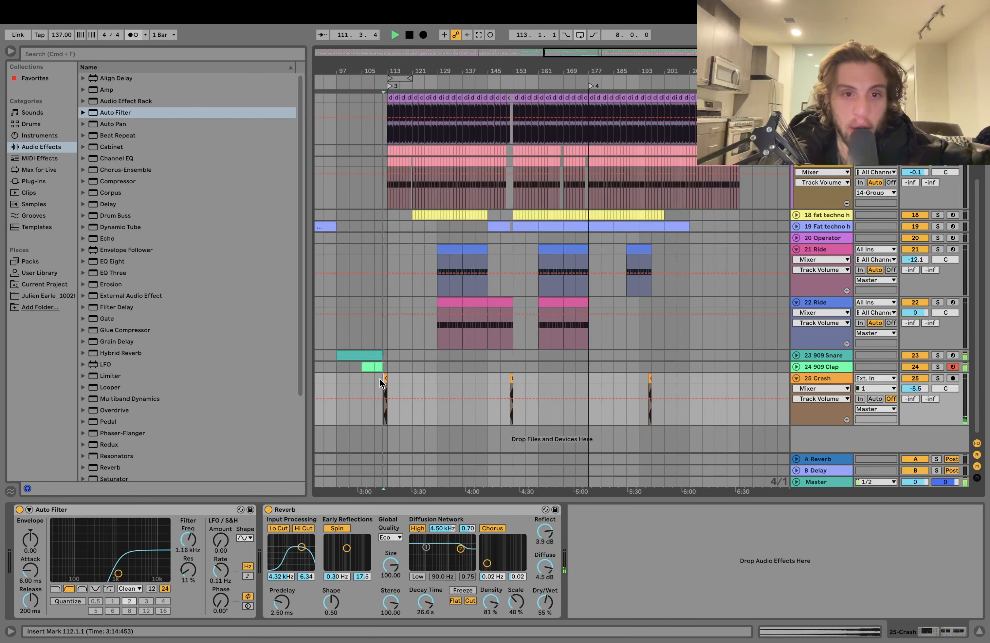
- Audition the second drop from bar 133
left_click(451, 382)
key("space")
key("space")
- Go back to the first half of the arrangement and audition it from bar 37
scroll(457, 377, "left", 8)
scroll(463, 367, "up", 5)
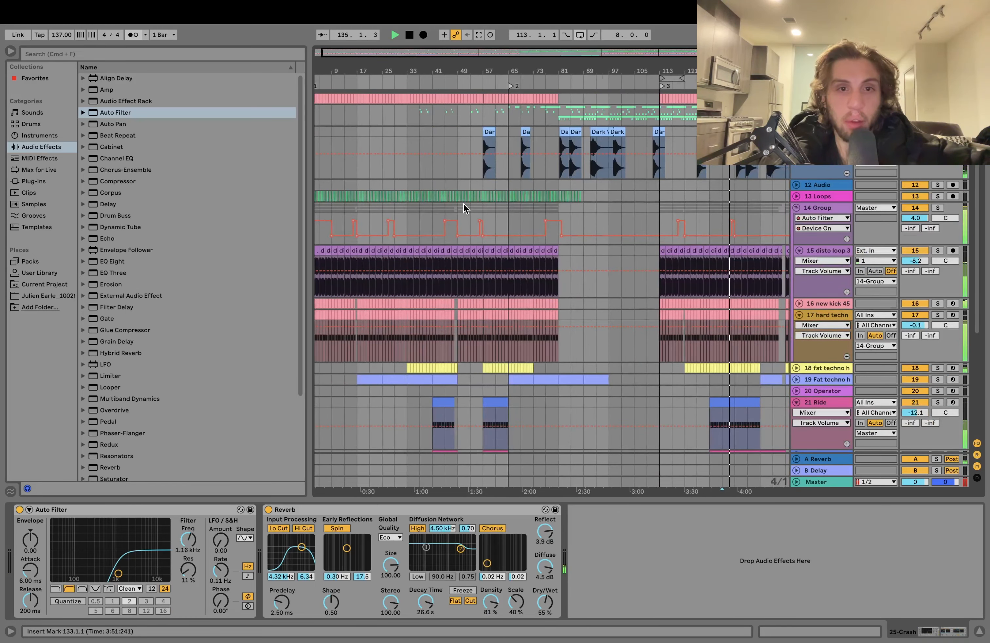
left_click(444, 186)
left_click(419, 182)
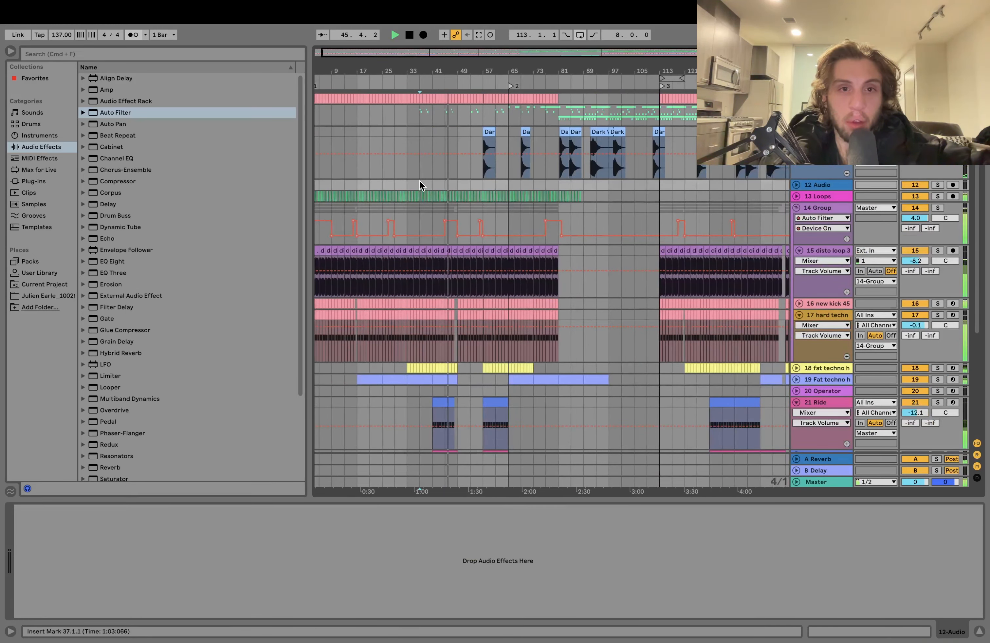
key("space")
key("space")
scroll(419, 182, "left", 1)
scroll(794, 207, "down", 1)
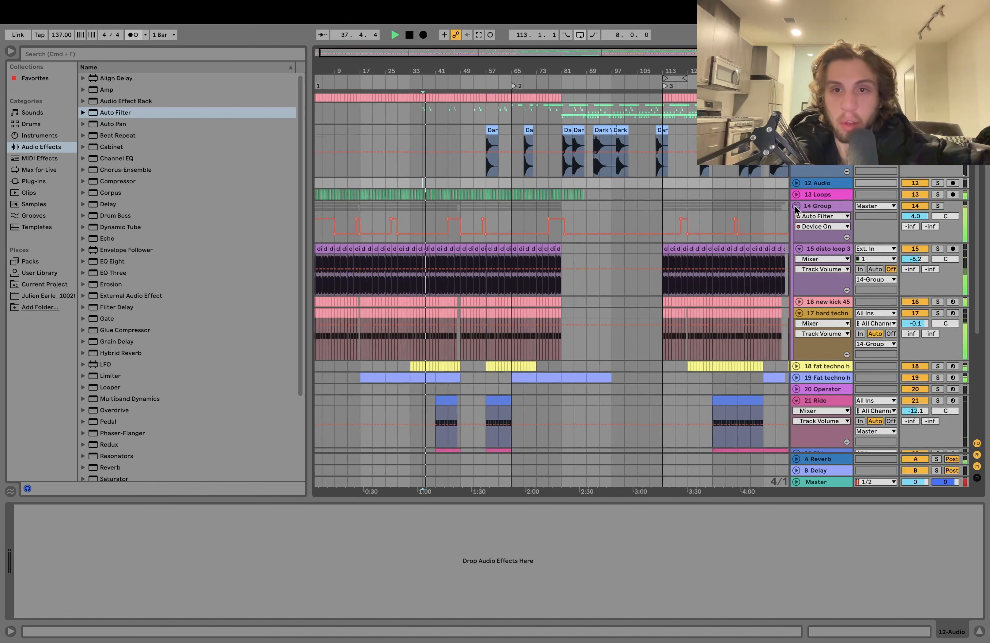
- Collapse the 14-Group and audition the Dark Vocal clip that starts in bar 84
left_click(796, 207)
left_click(586, 131)
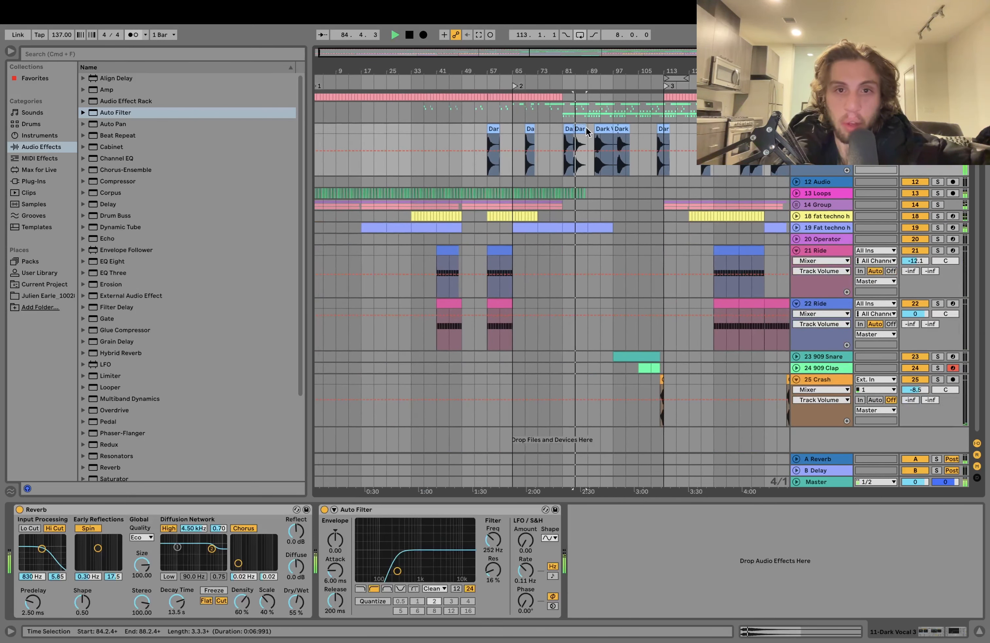
key("space")
key("minus")
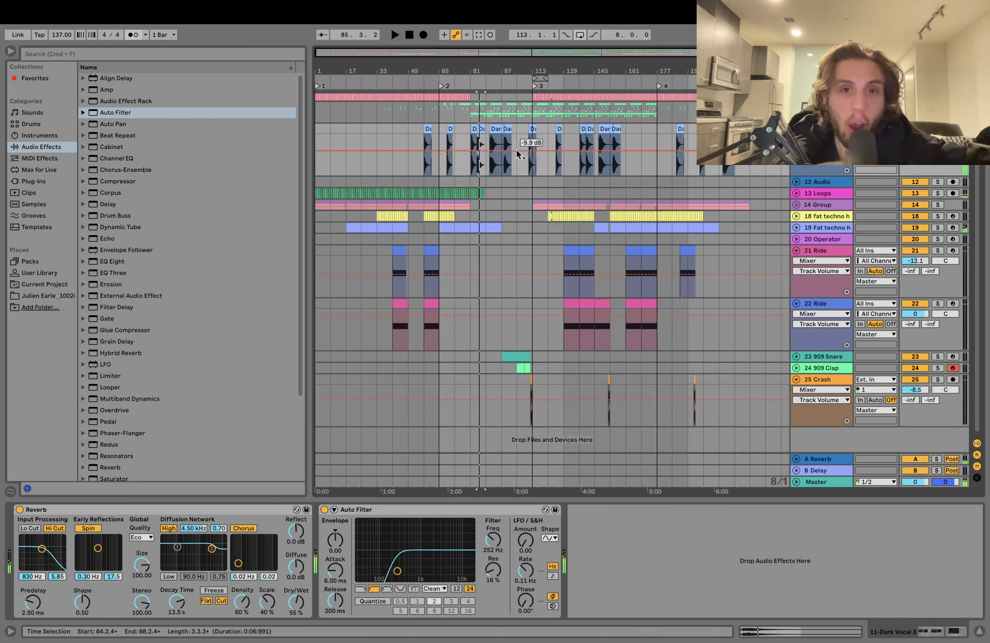
- Select the Dark Vocal 8 clip at bar 91 and audition the breakdown from there
scroll(522, 159, "up", 1)
left_click(613, 129)
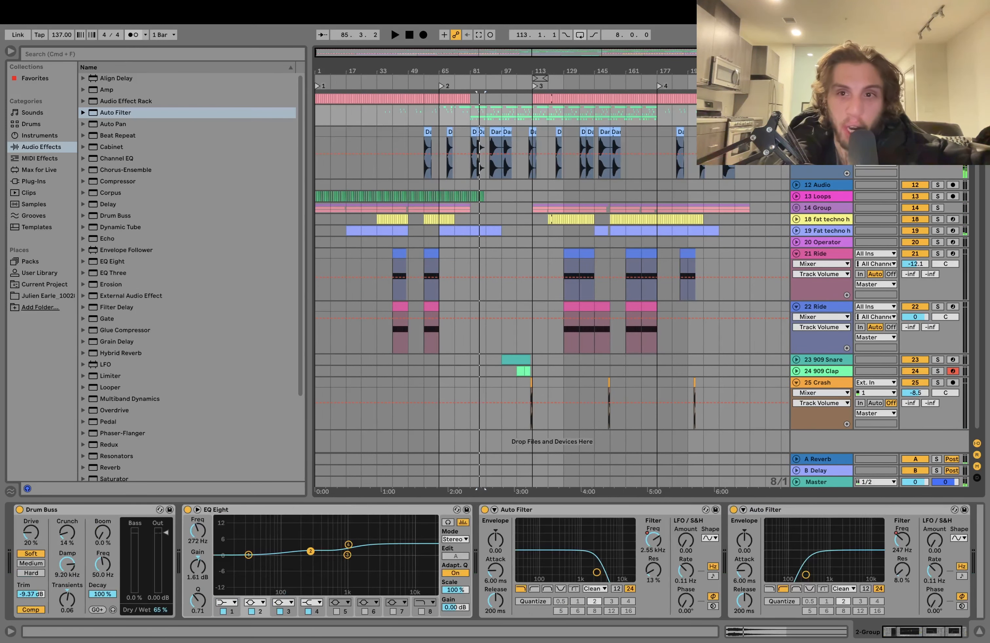
left_click(494, 131)
key("space")
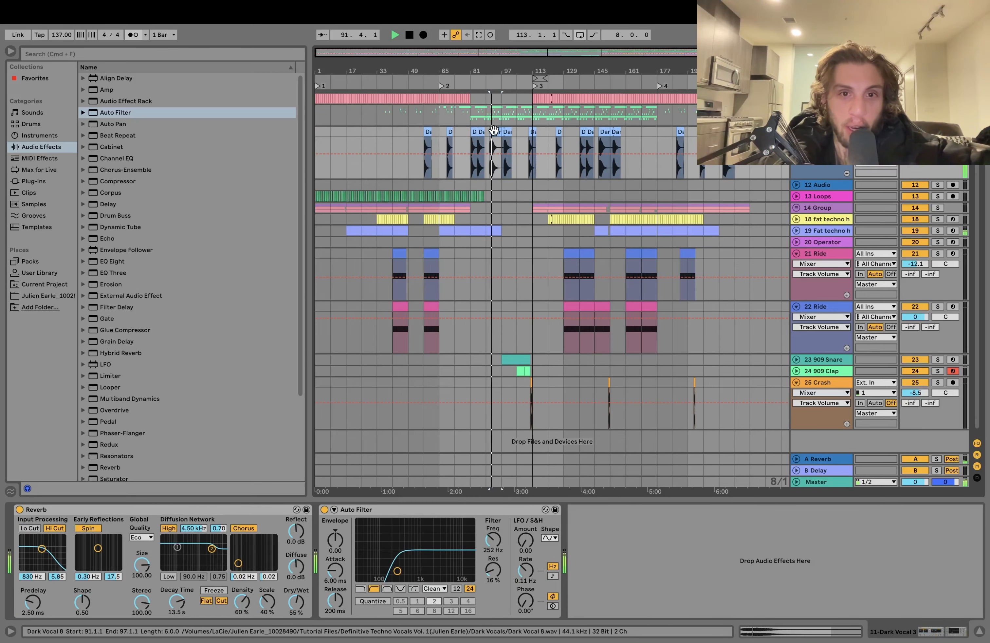
key("space")
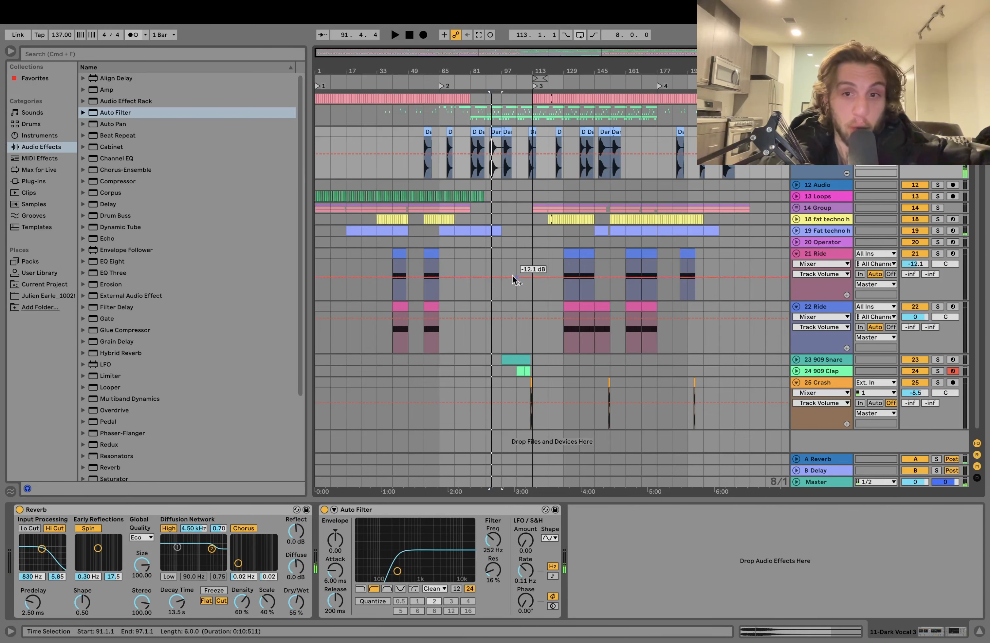
- Expand the 14-Group to review its filter automation, and audition the Crash clip at bar 152
left_click(796, 207)
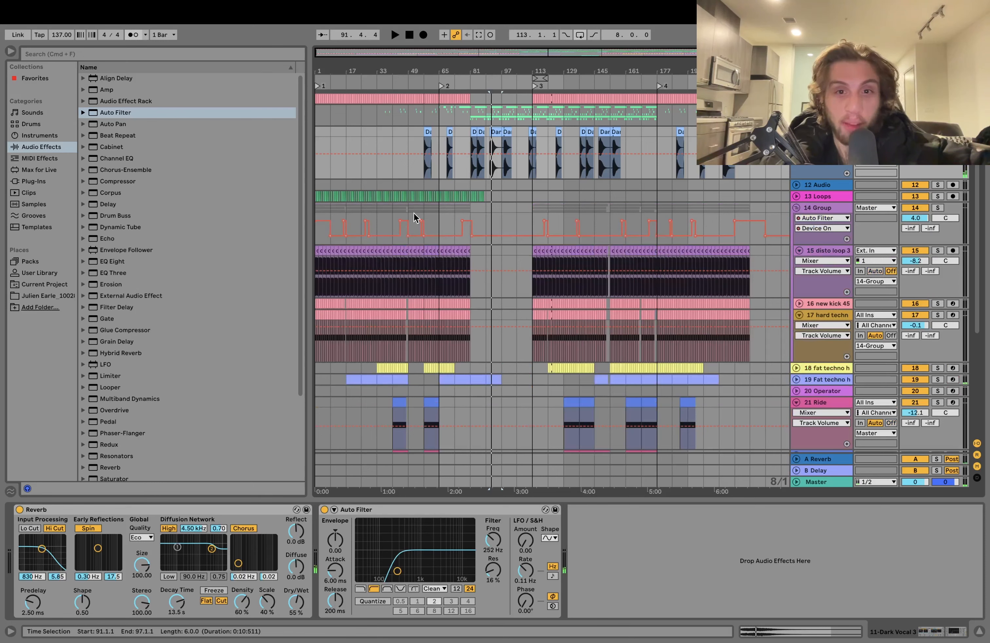
left_click_drag(603, 65, 603, 109)
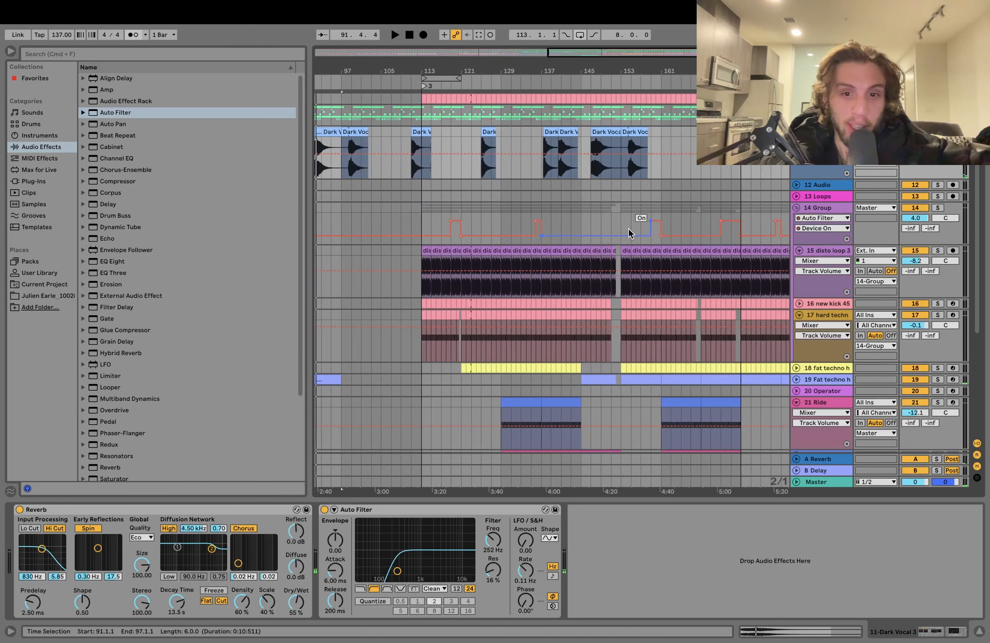
scroll(630, 238, "down", 7)
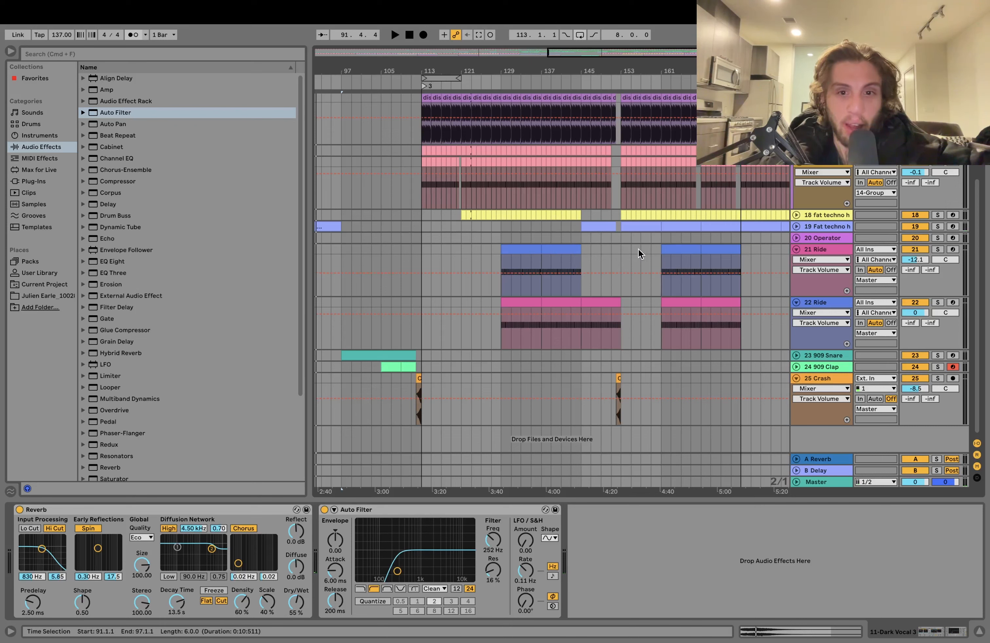
left_click(618, 376)
key("space")
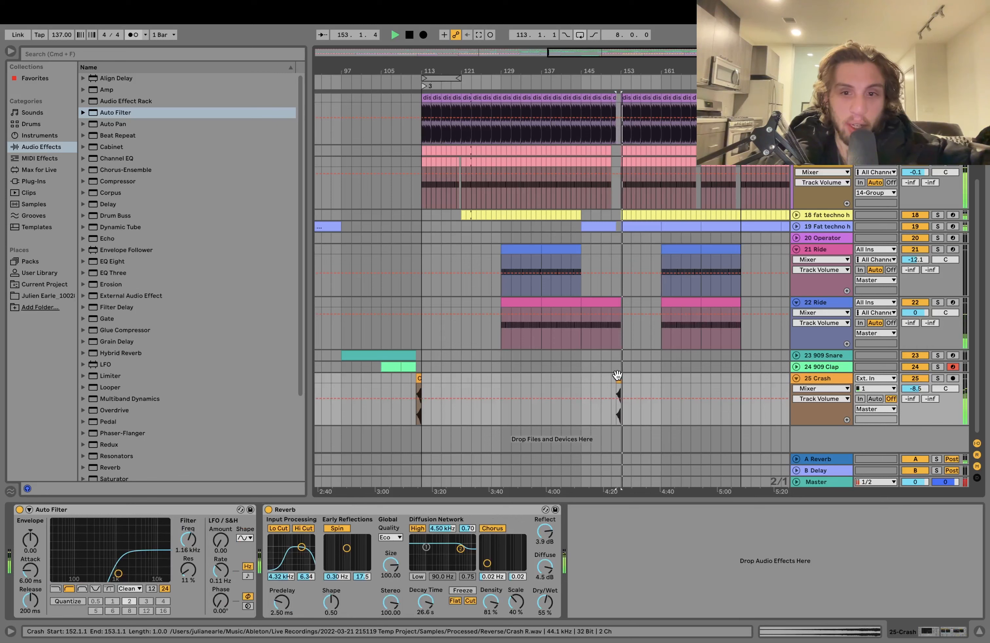
- Select the 909 Snare clip at bar 97 and audition the start of the build-up
left_click(378, 355)
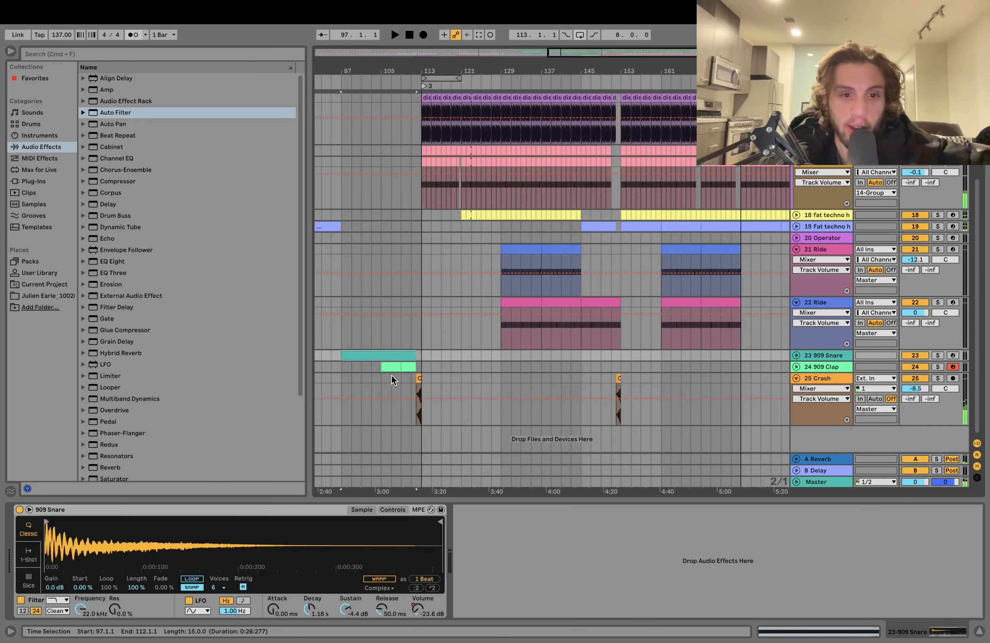
key("space")
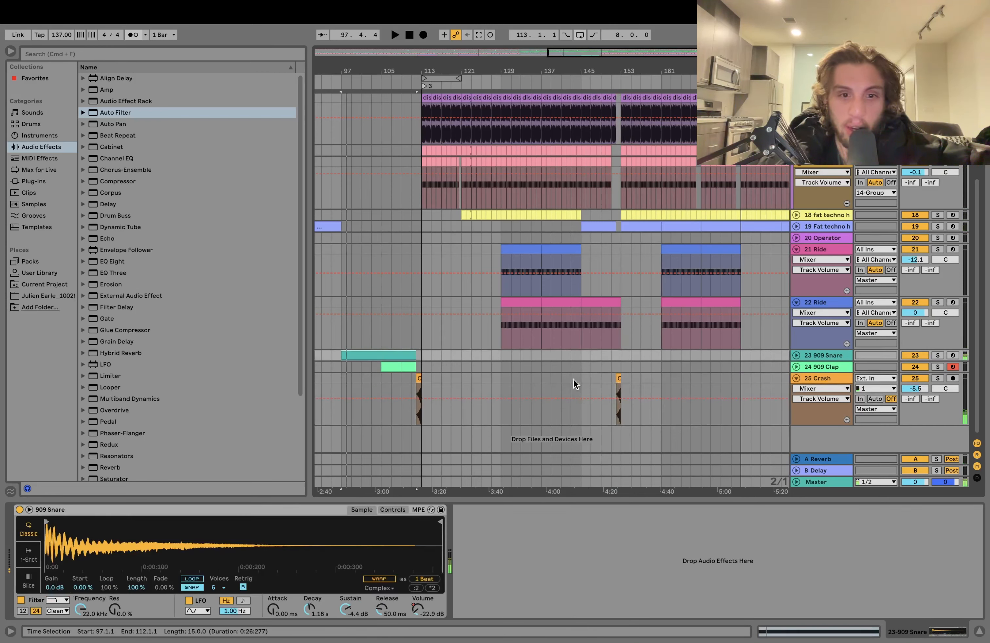
- Audition the 909 Clap soloed from bar 107 with its device chain shown, and take it out of solo
left_click(390, 343)
key("space")
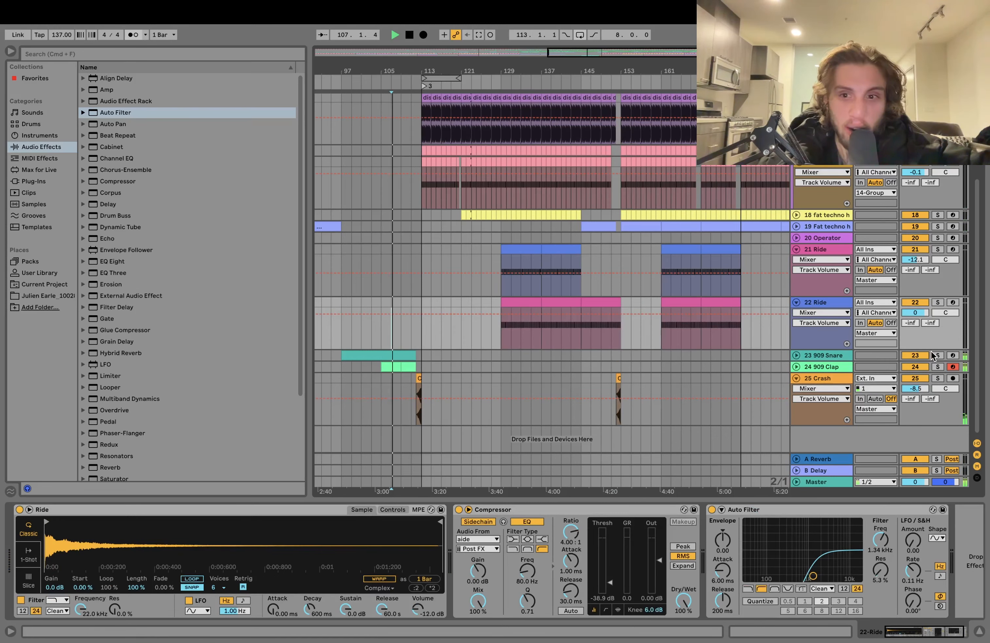
left_click(938, 366)
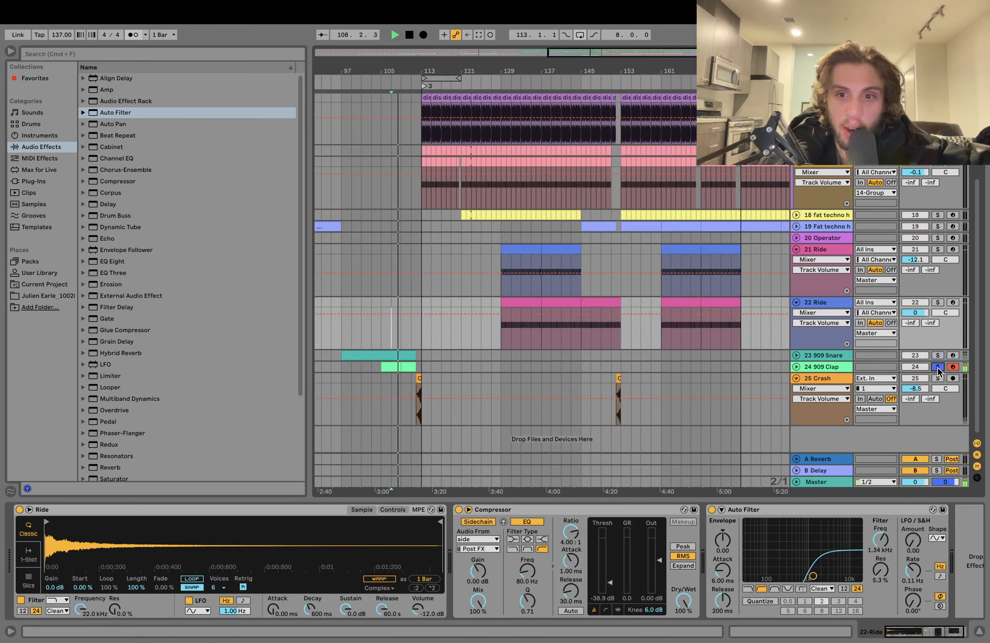
left_click(843, 367)
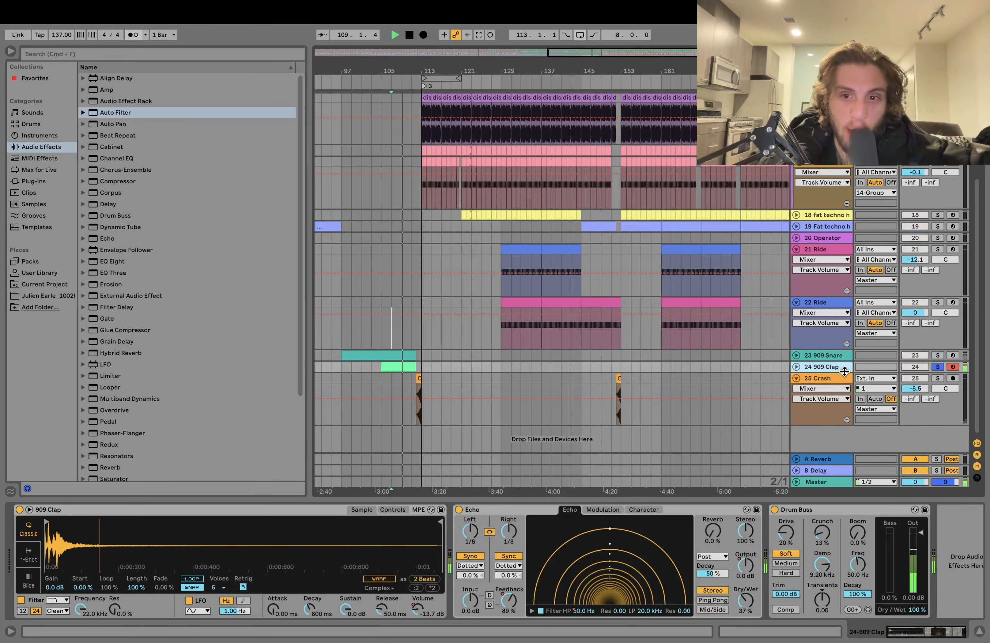
left_click(939, 367)
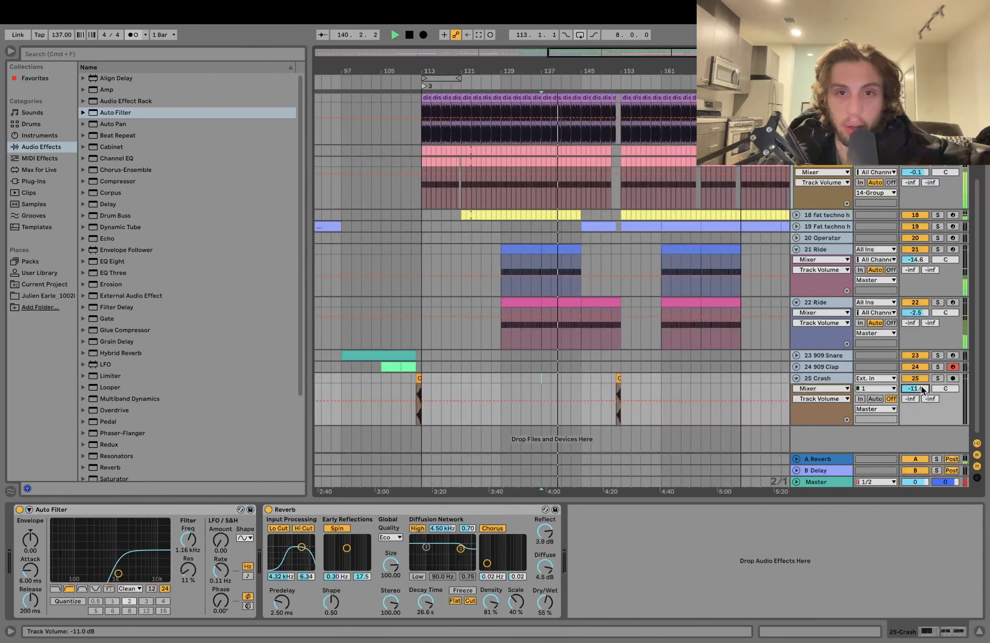
- Open the 2-Group's tracks, select 4 Loops and audition it from bar 137 while examining its EQ Eight and Echo chain
scroll(826, 366, "up", 5)
key("space")
left_click(818, 110)
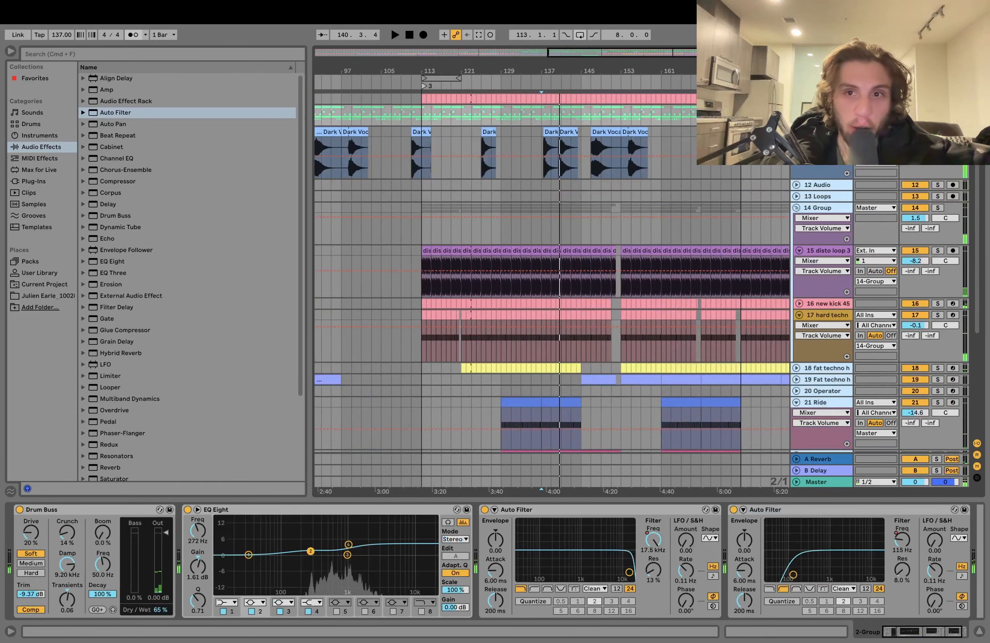
scroll(685, 287, "up", 10)
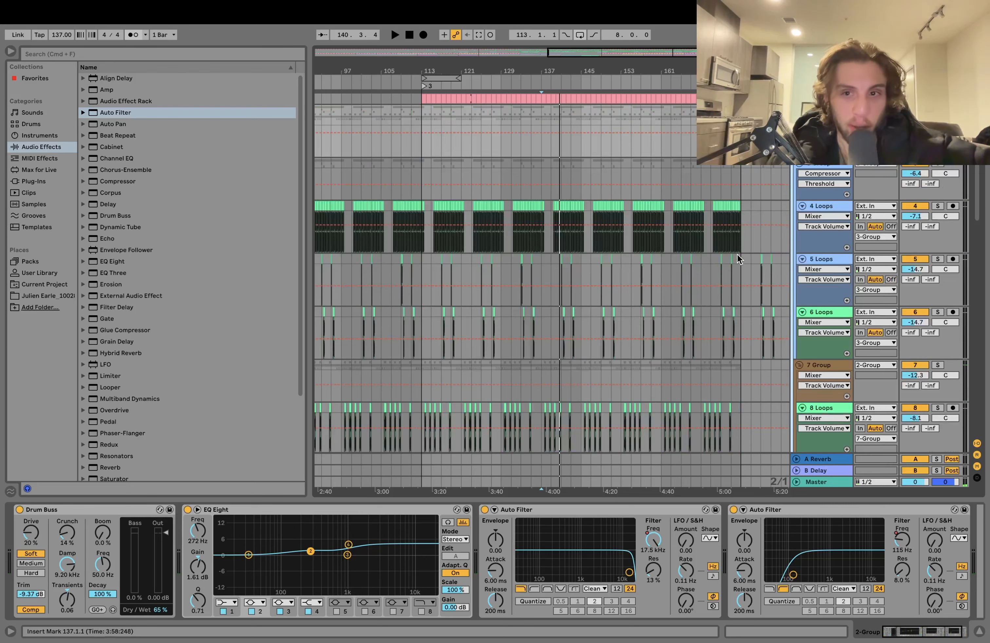
left_click(820, 208)
key("space")
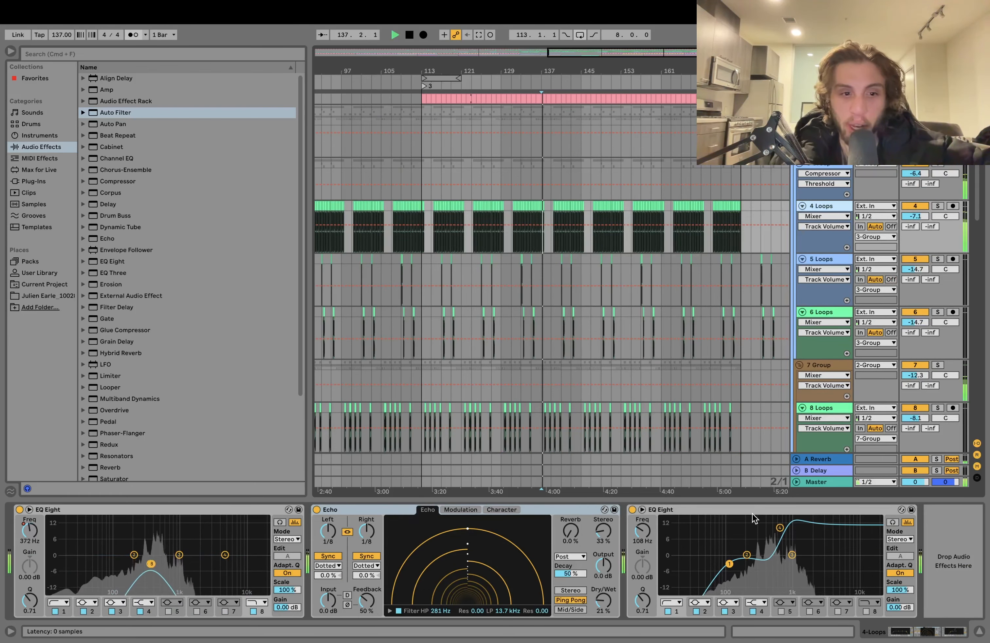
key("space")
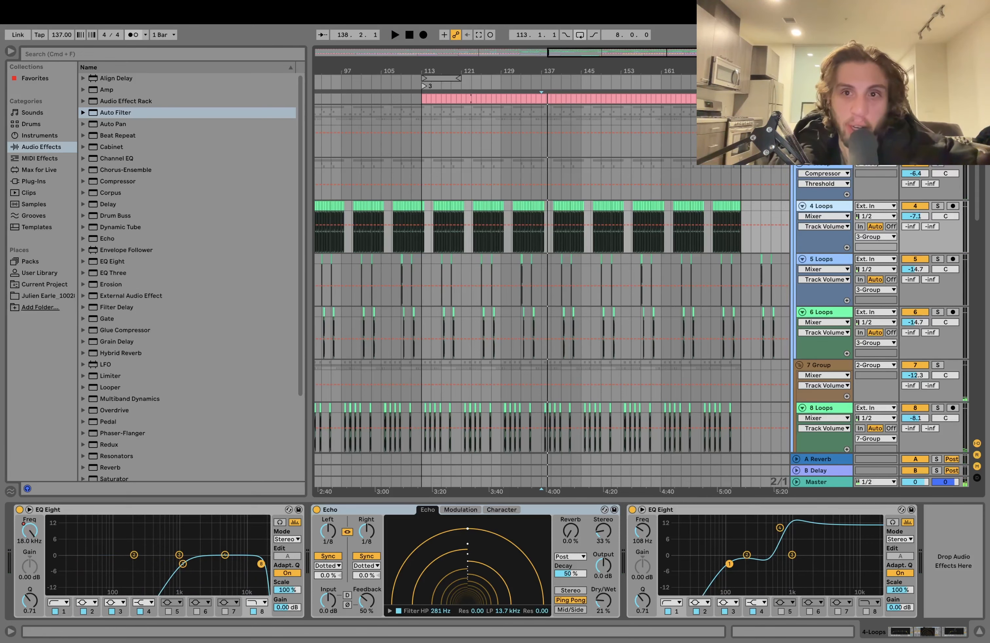
- Collapse the 2-Group, show the whole arrangement and audition it from bar 33
left_click(796, 109)
left_click_drag(434, 66, 434, 29)
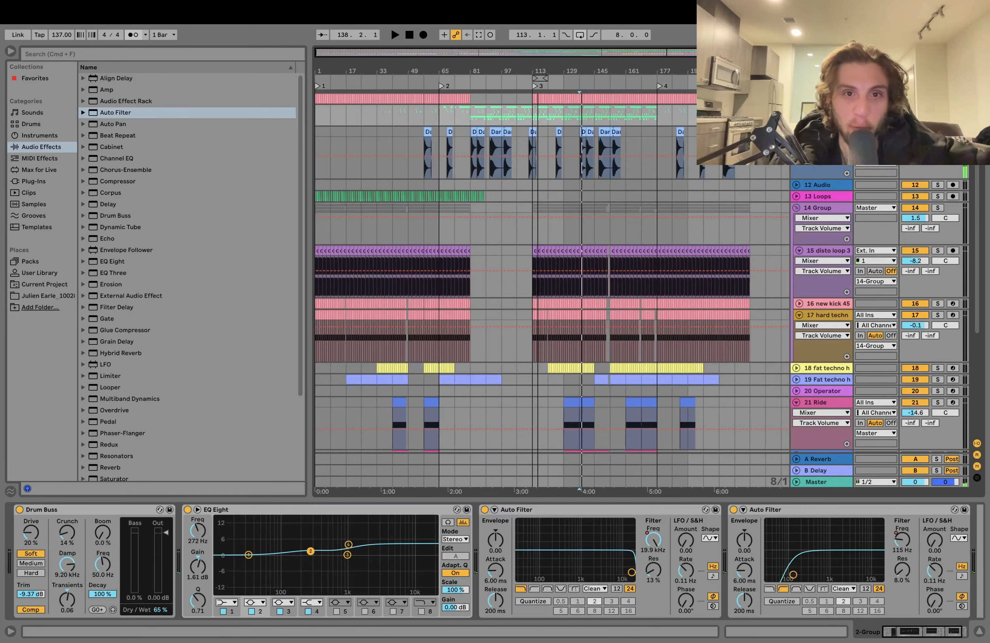
left_click(374, 141)
key("space")
key("space")
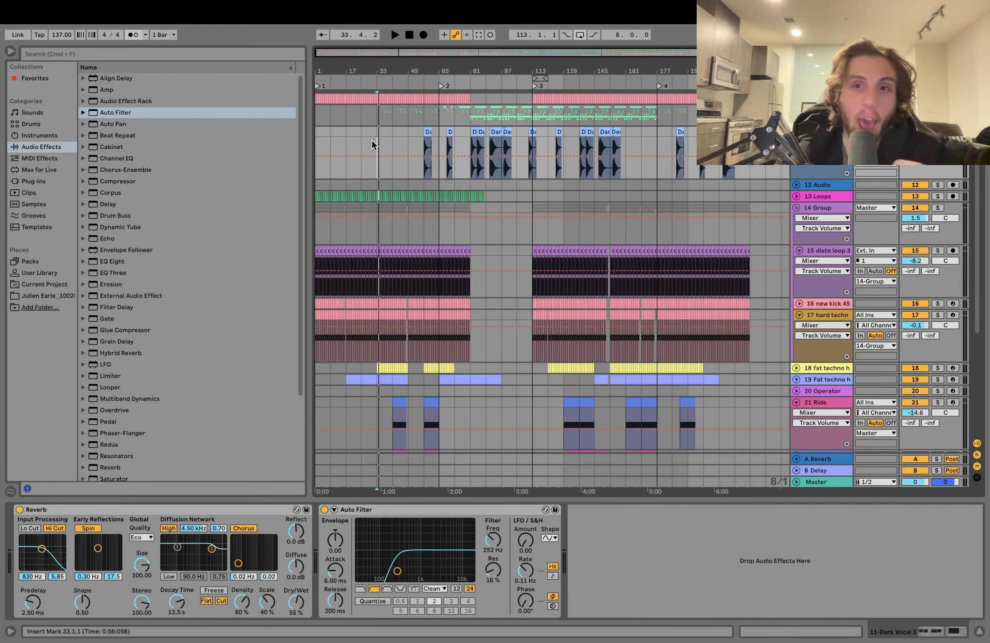
- Collapse the 14-Group and place the playback start at bar 113 on the 2-Group
left_click(795, 207)
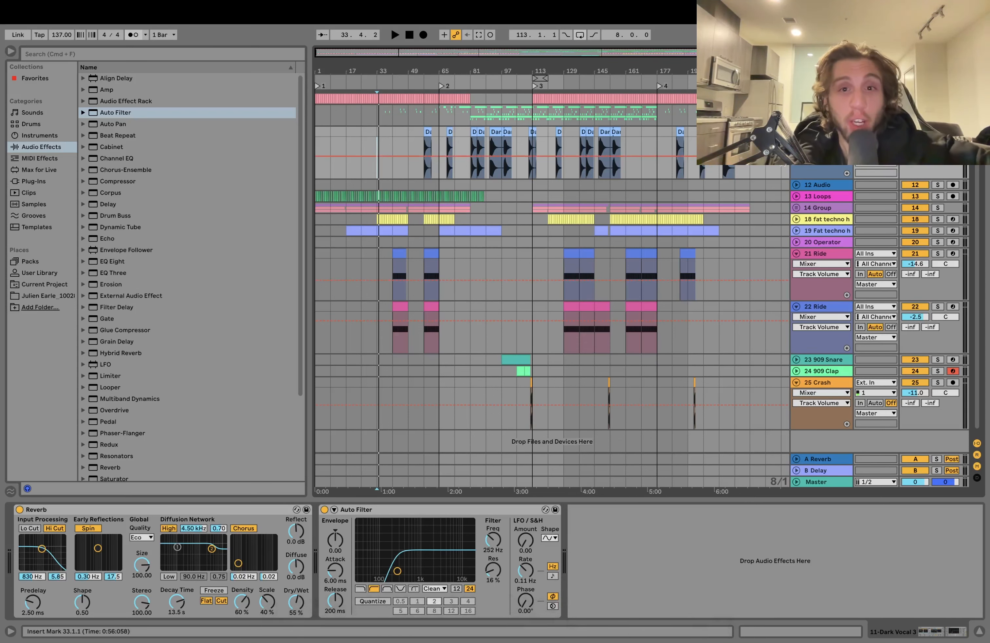
scroll(551, 288, "up", 10)
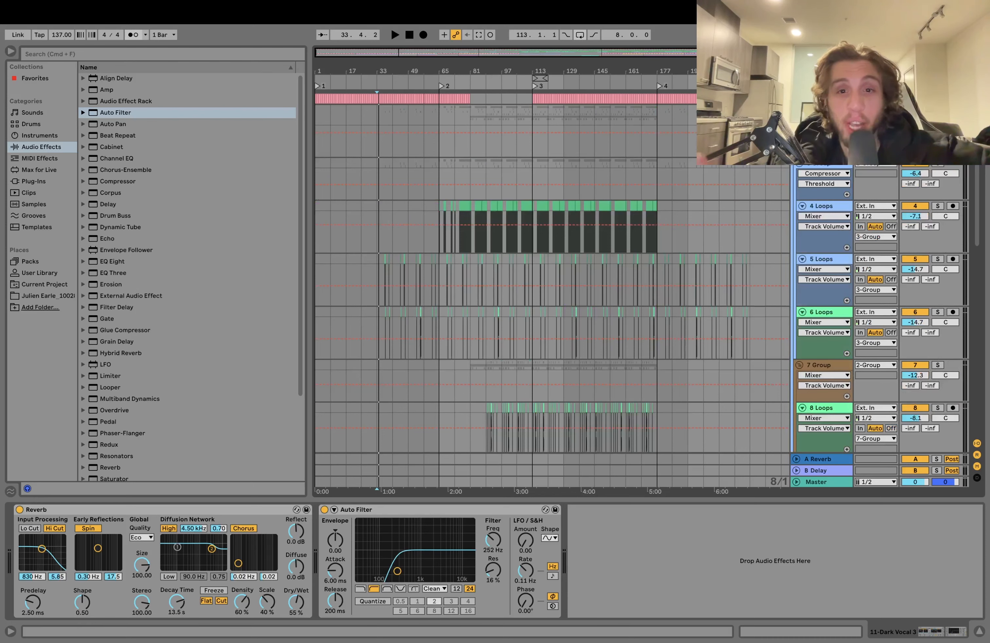
scroll(550, 288, "down", 10)
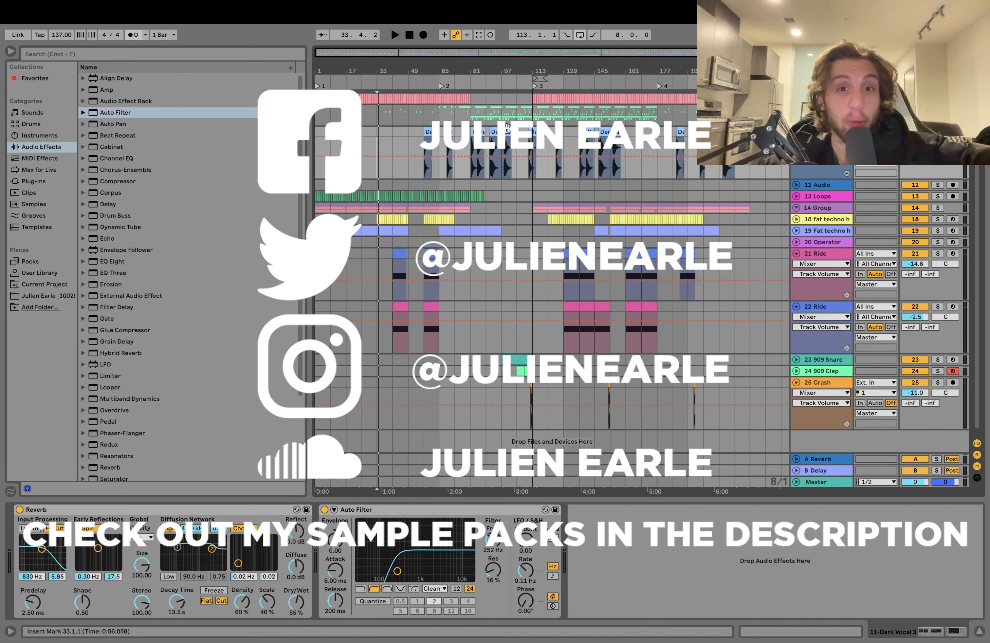
left_click(534, 120)
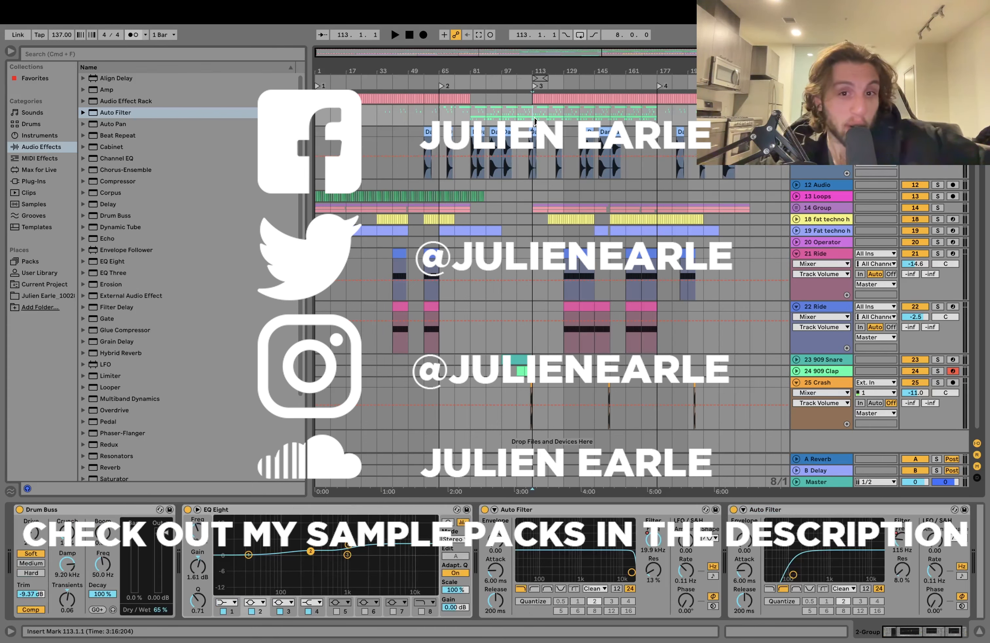